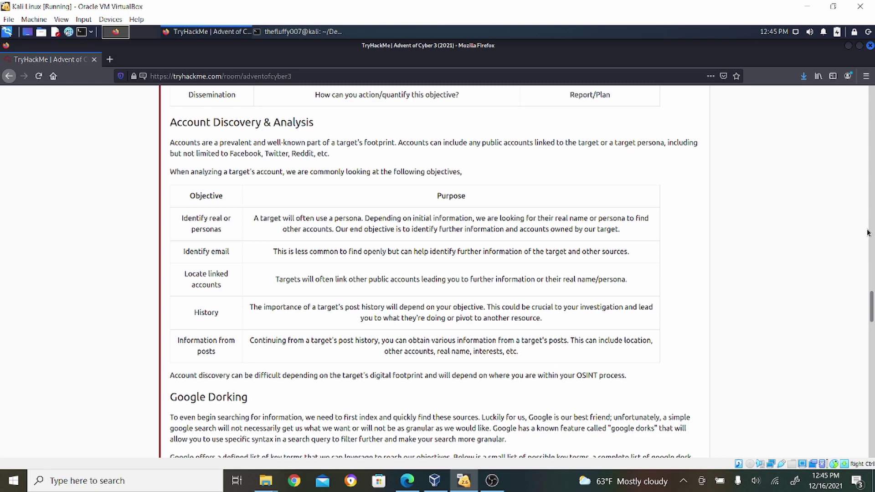
Step: Read through the OSINT task from Account Discovery & Analysis down to the ransomware note and its questions
scroll(868, 232, down, 5)
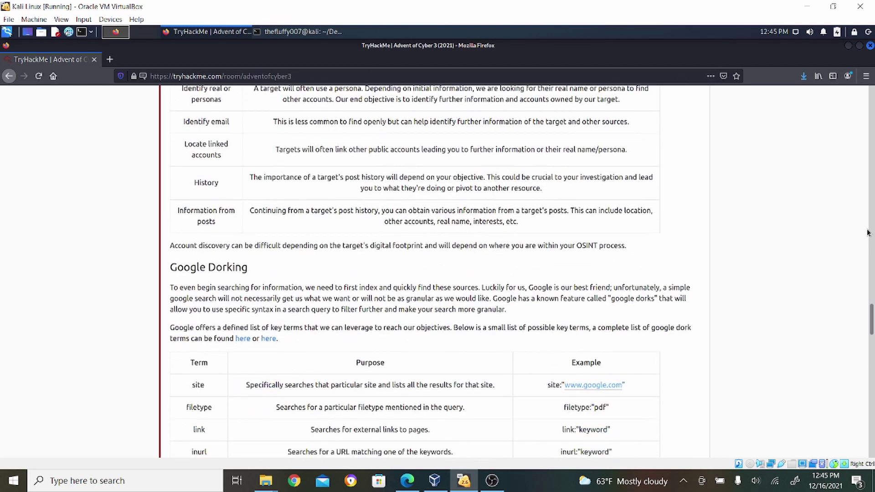
scroll(868, 232, down, 3)
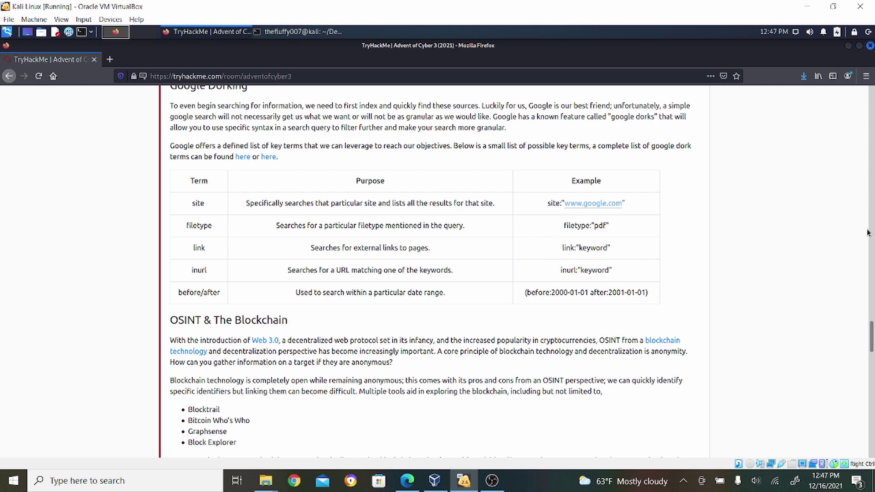
scroll(867, 233, down, 4)
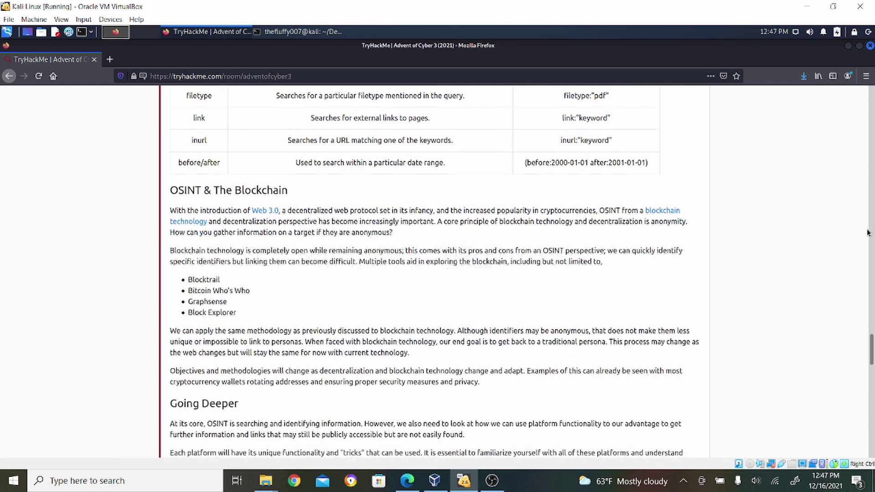
scroll(867, 233, down, 1)
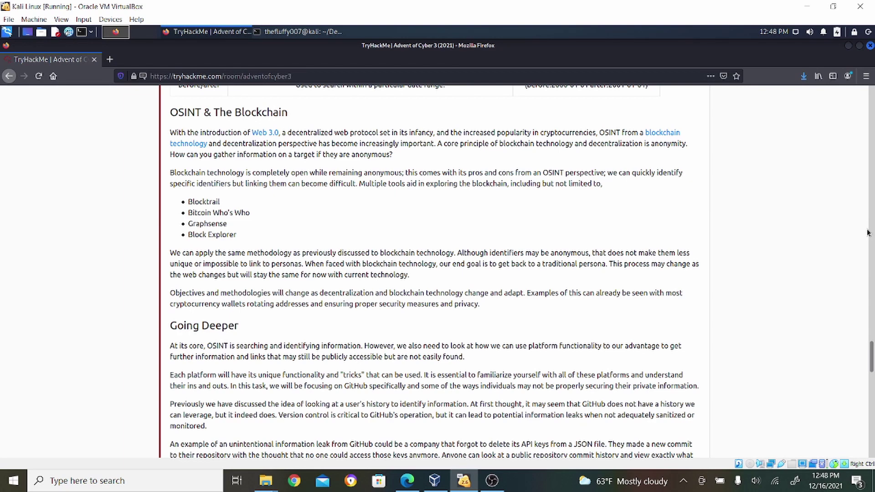
scroll(867, 232, down, 2)
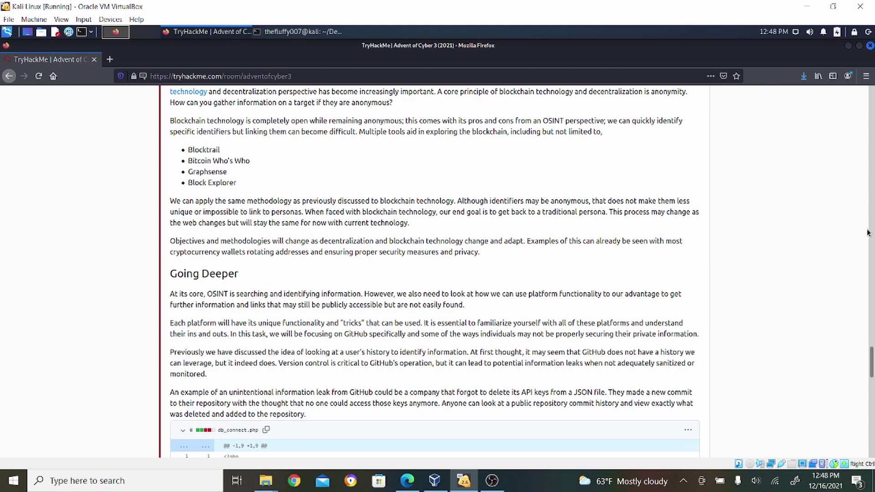
scroll(867, 233, down, 5)
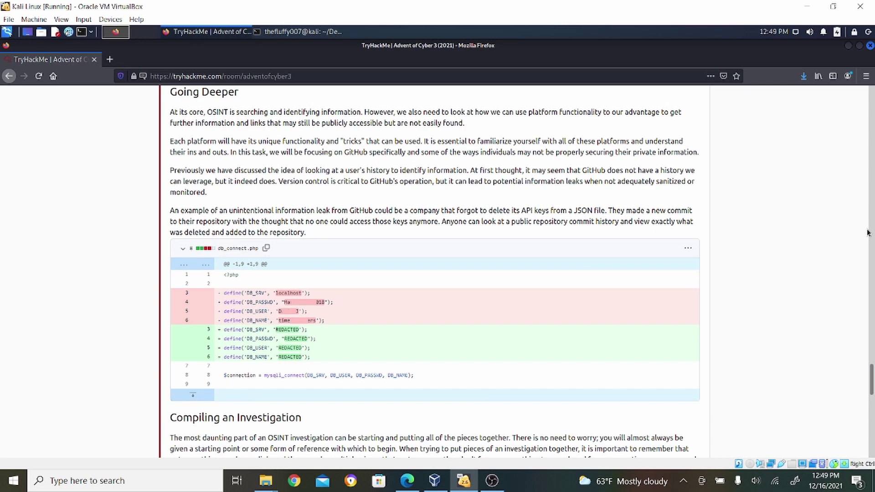
scroll(868, 232, down, 5)
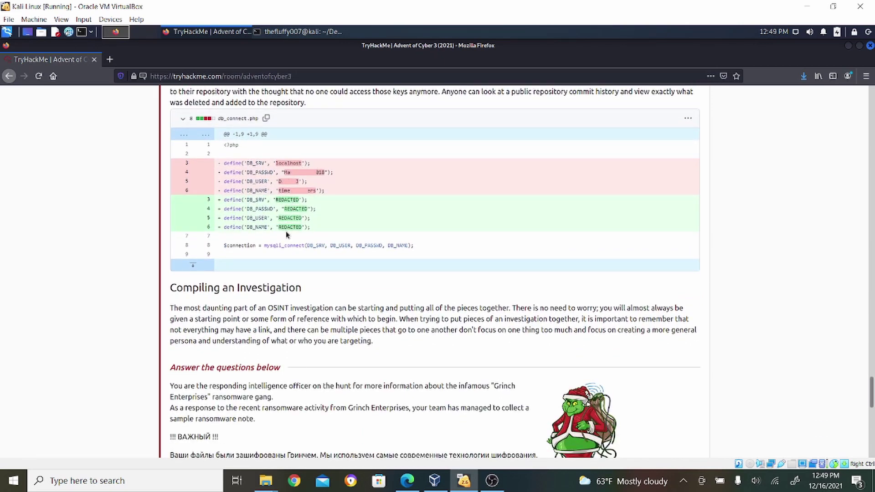
scroll(472, 304, down, 3)
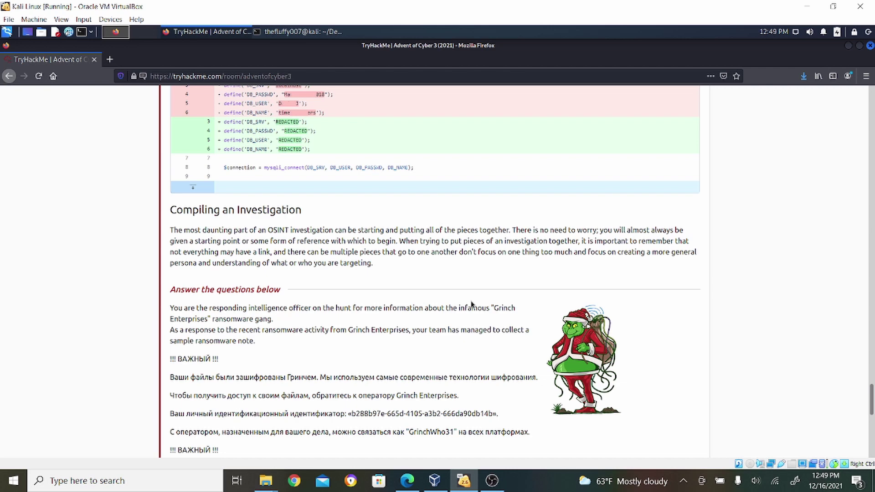
scroll(472, 303, down, 4)
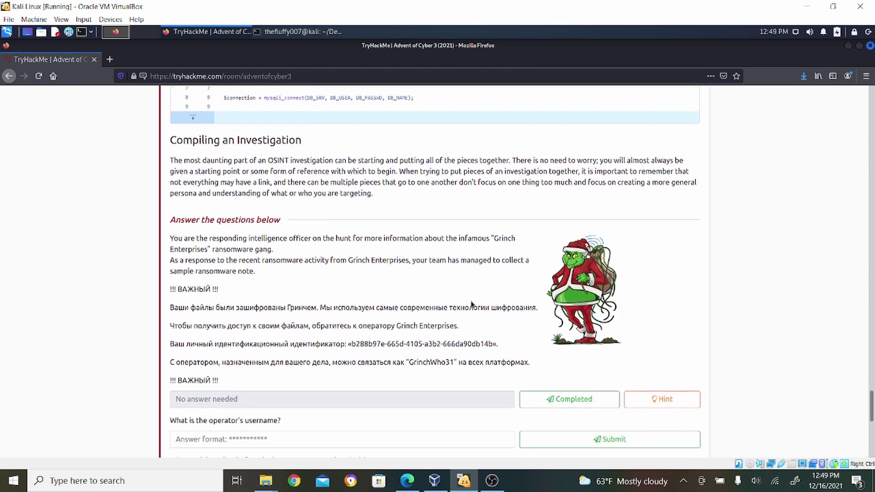
scroll(471, 300, down, 1)
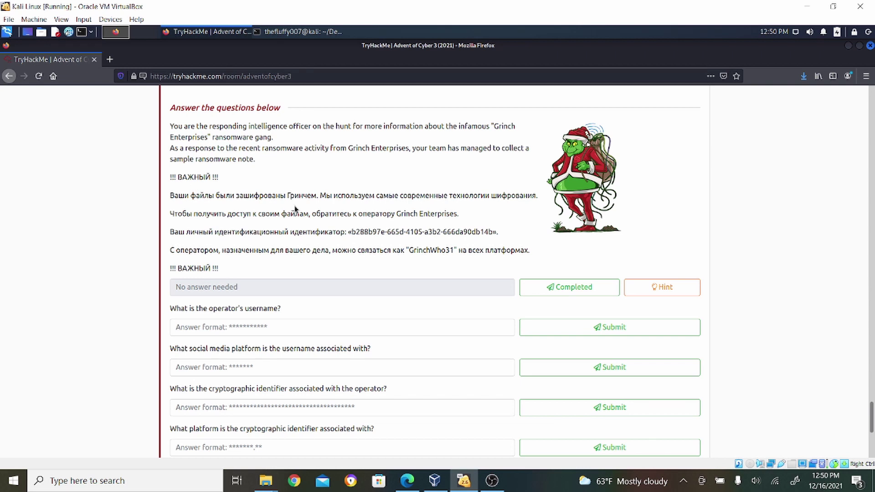
click(114, 62)
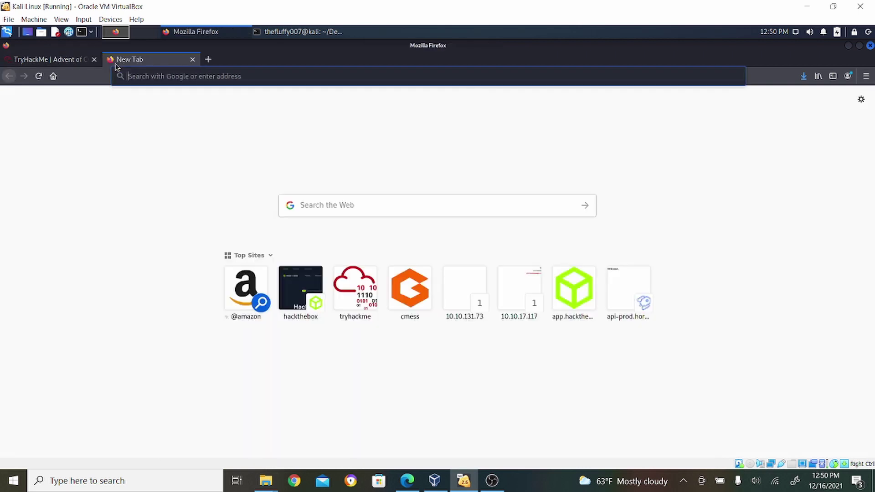
text(www.goo)
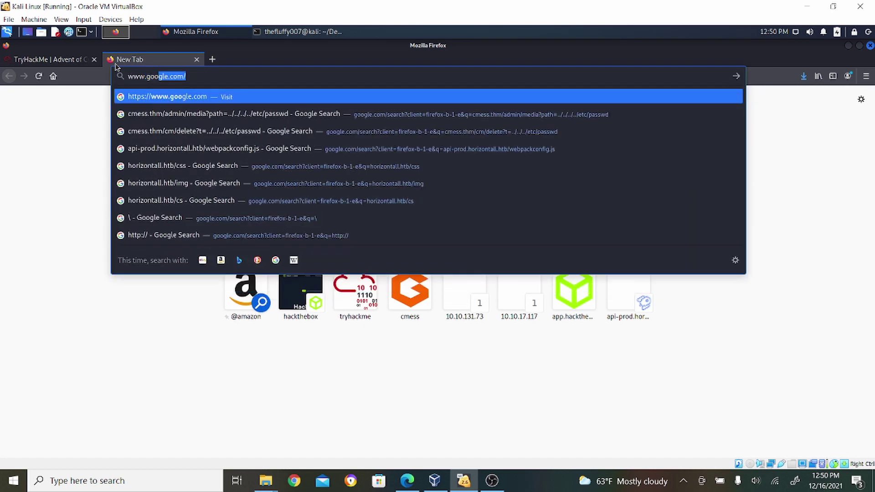
key(Return)
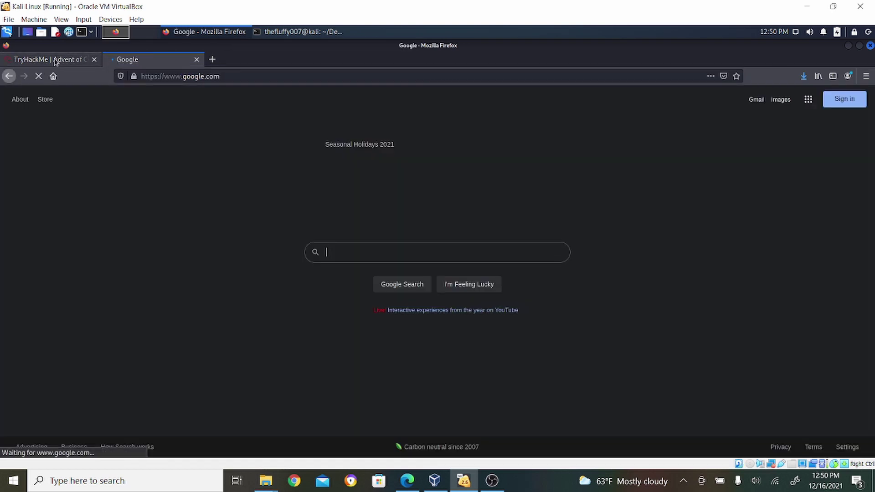
Step: Copy the word "Ваши" from the ransomware note on the TryHackMe page and search Google for it
click(54, 62)
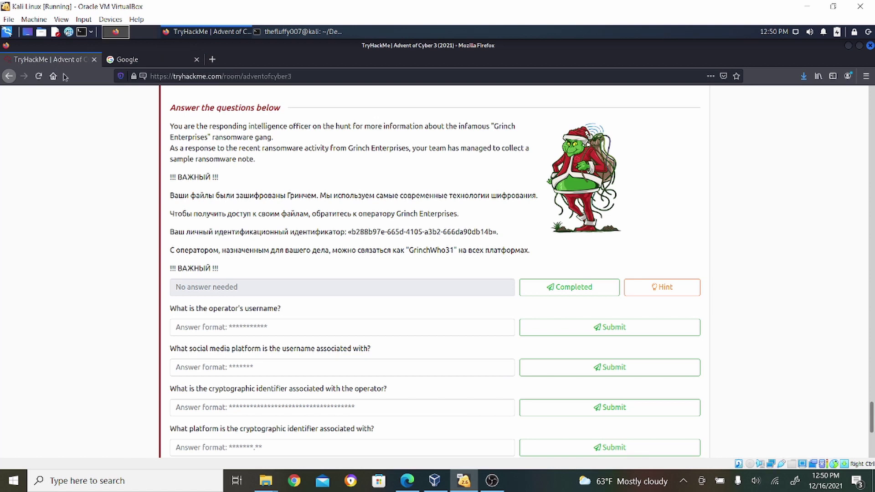
drag(169, 197, 192, 199)
click(192, 199)
double_click(180, 196)
key(ctrl+c)
click(165, 62)
click(348, 246)
key(ctrl+v)
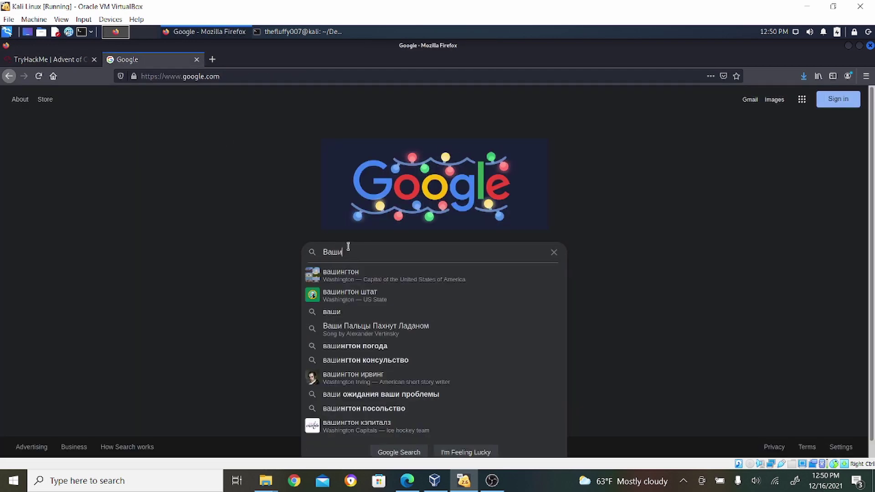
key(Return)
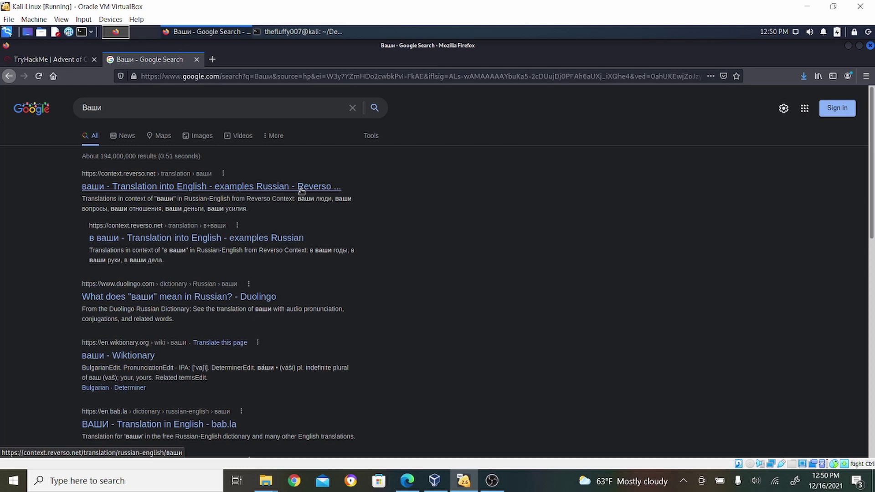
Step: Check the Reverso Context English translations of "ваши" and "в ваши", returning to the Google search results
click(302, 191)
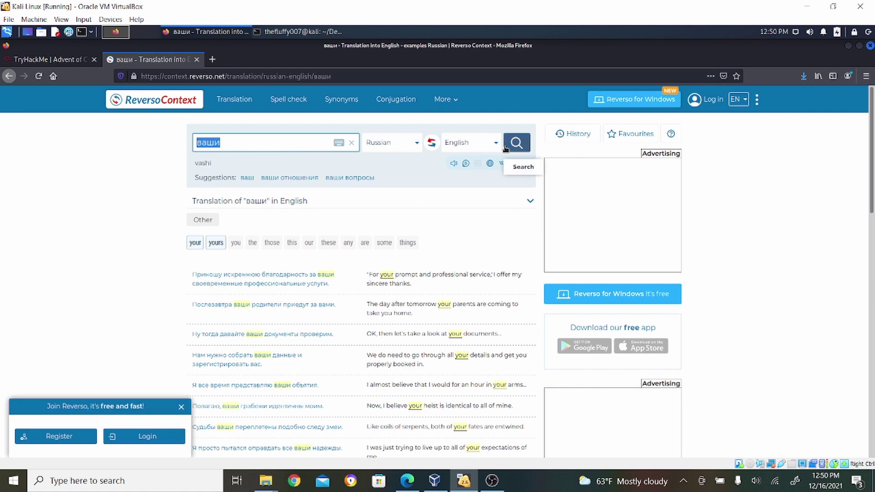
click(505, 147)
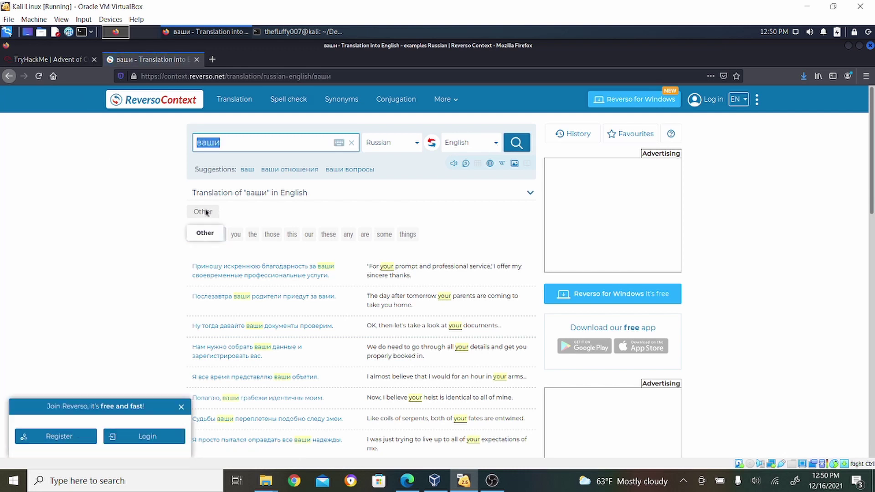
click(9, 76)
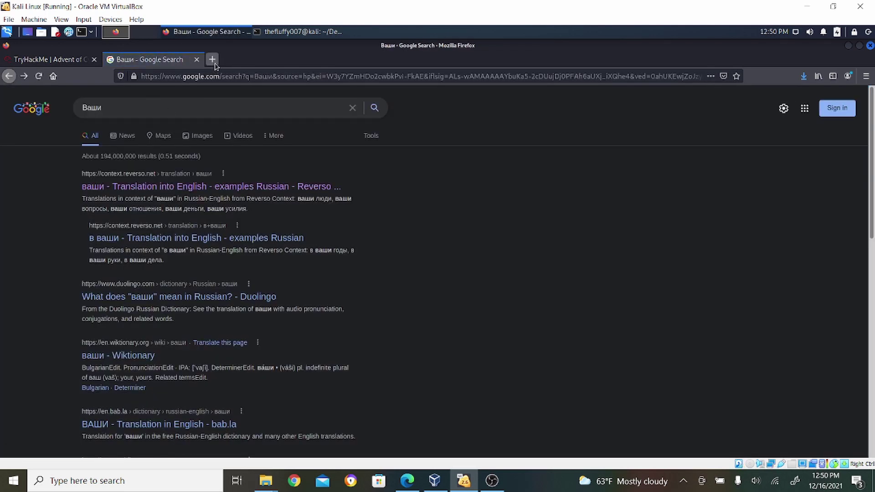
click(230, 297)
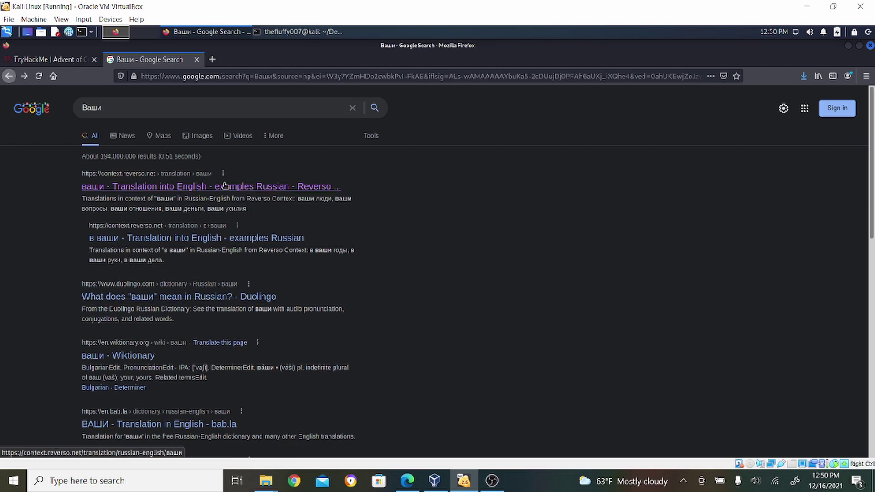
click(216, 239)
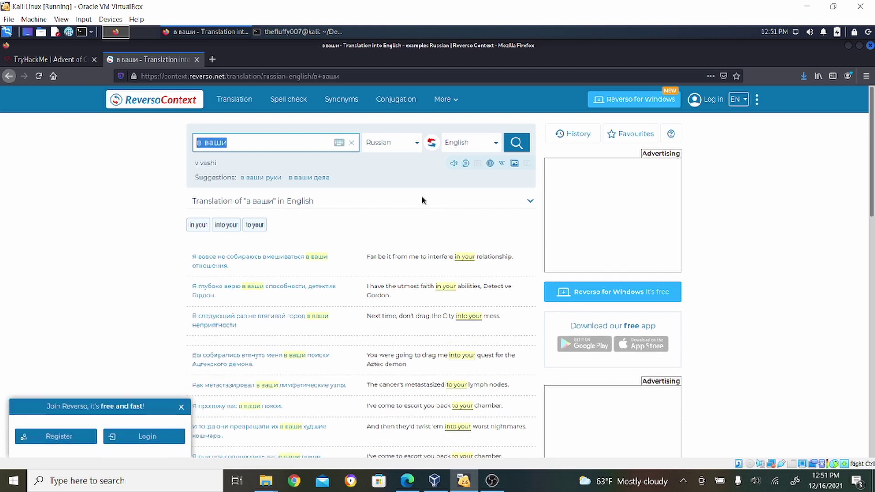
click(519, 143)
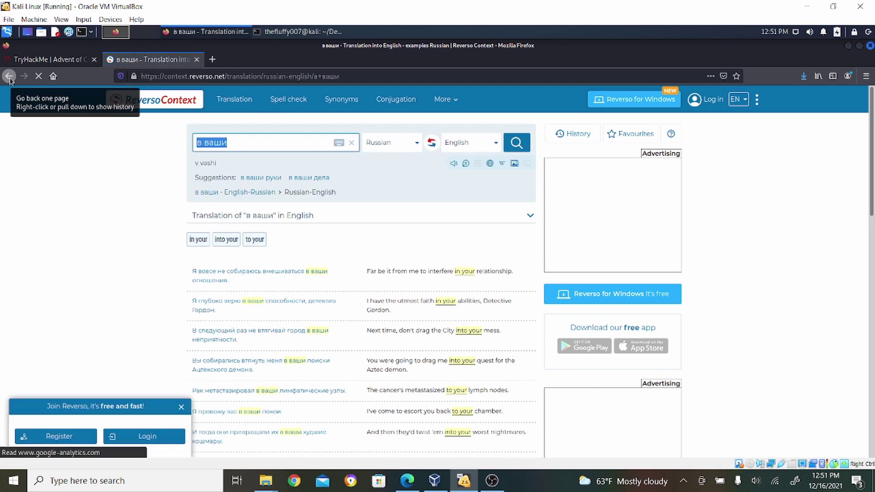
click(10, 76)
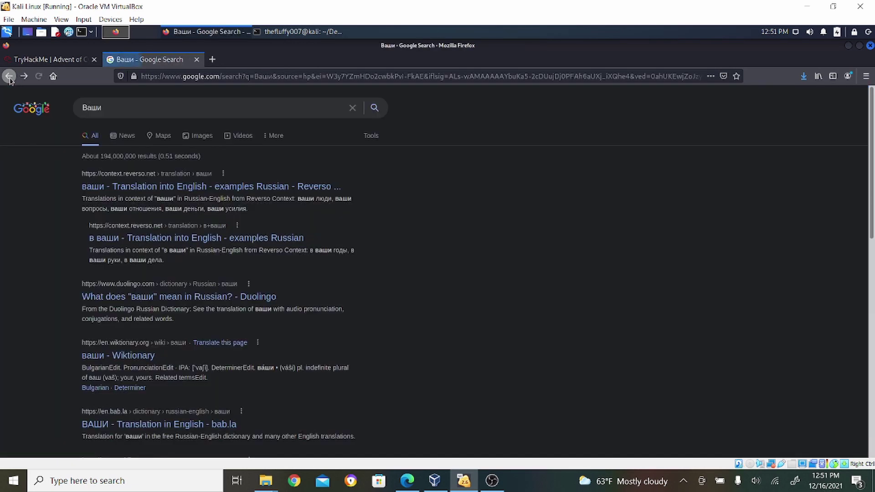
click(184, 192)
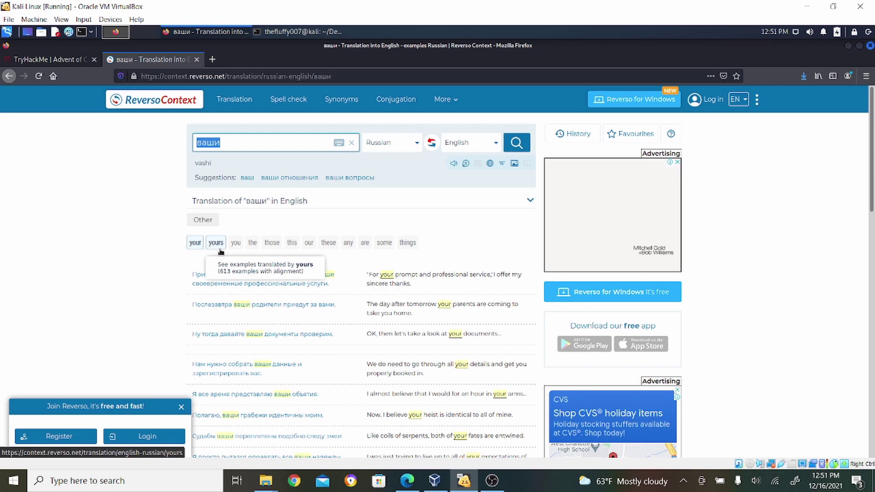
click(4, 76)
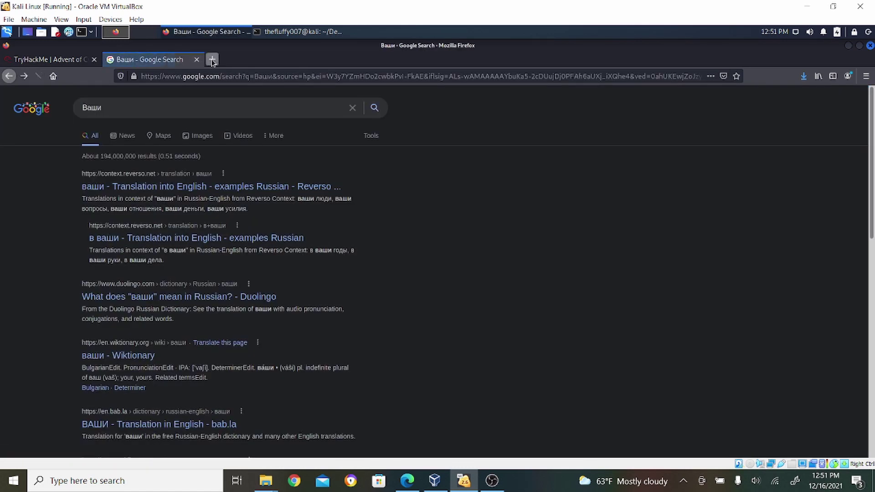
click(212, 60)
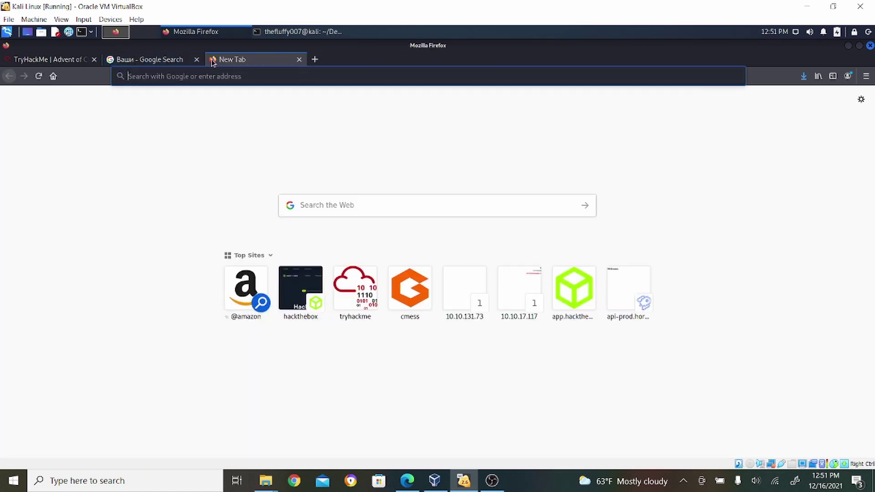
text(www.goog)
key(BackSpace)
key(BackSpace)
key(BackSpace)
key(BackSpace)
key(BackSpace)
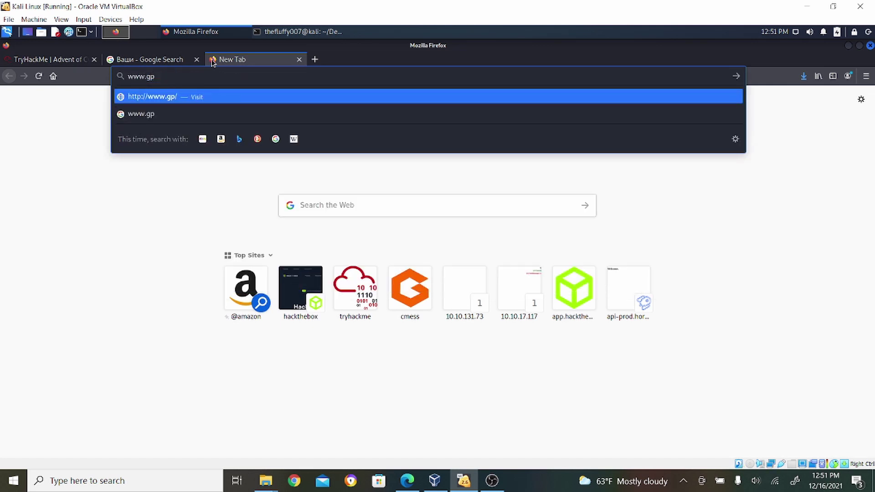
key(BackSpace)
key(BackSpace)
key(BackSpace)
key(BackSpace)
text(www.g)
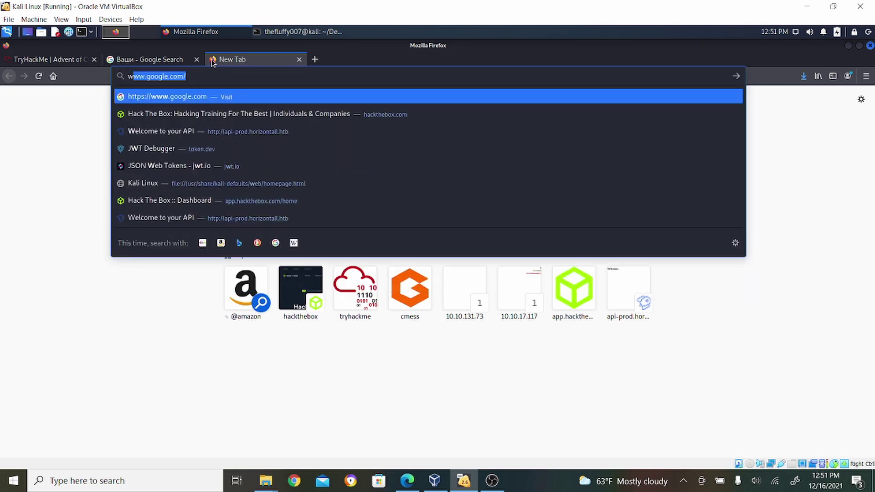
key(Return)
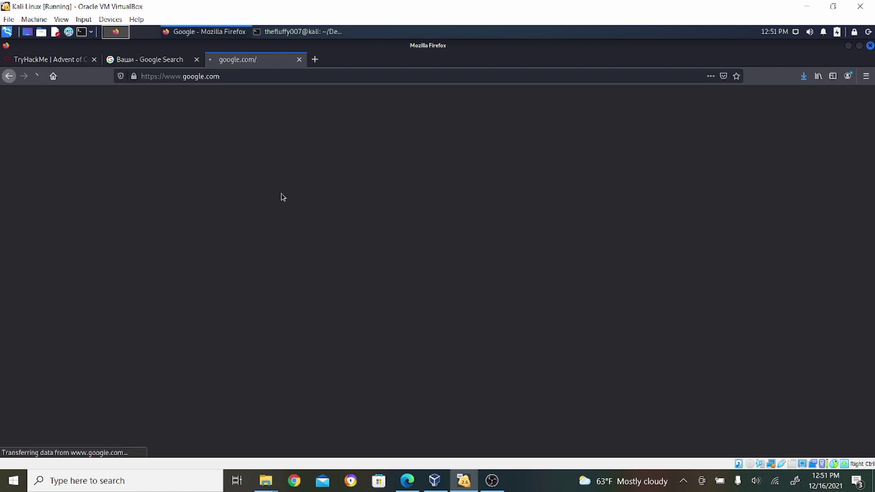
Step: Search Google for "google translate russian to english" to bring up the translator
text(google tr)
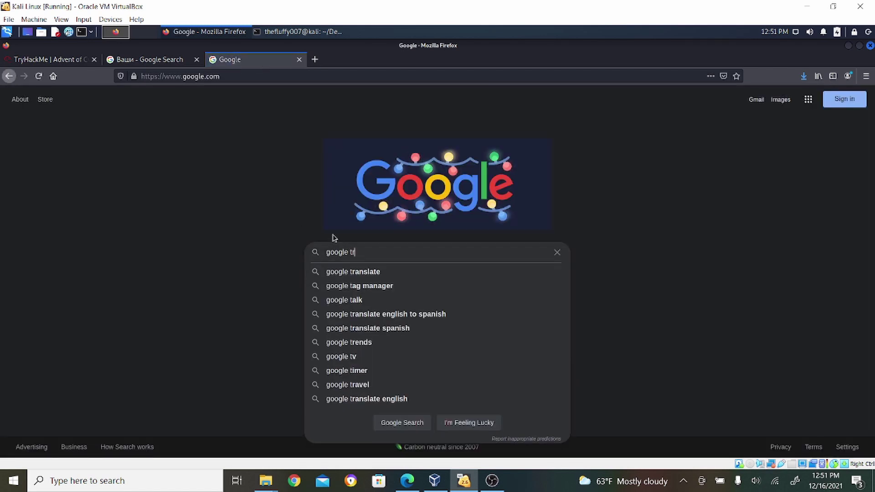
text(anslate)
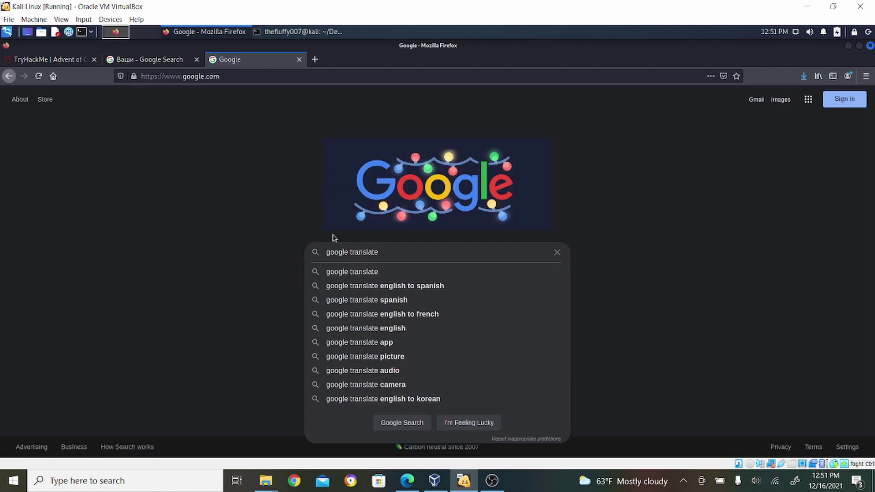
text( engligh t)
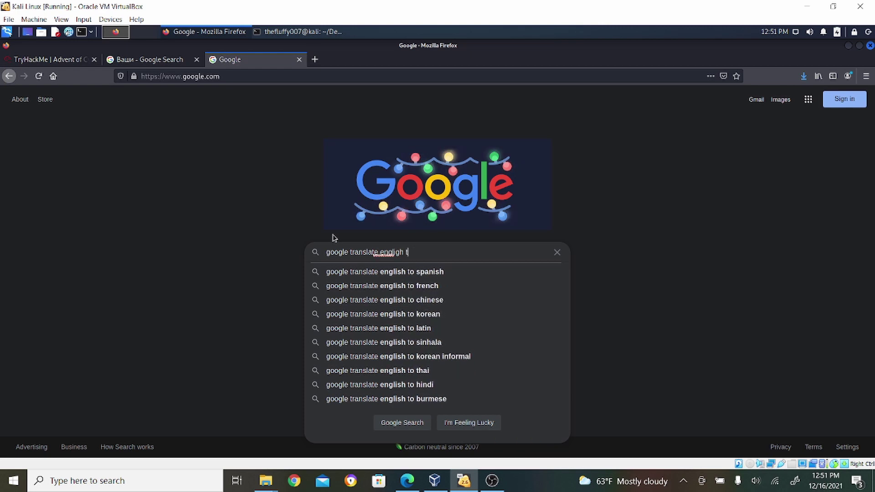
key(BackSpace)
key(BackSpace)
key(BackSpace)
key(BackSpace)
key(BackSpace)
key(BackSpace)
key(BackSpace)
text(russia)
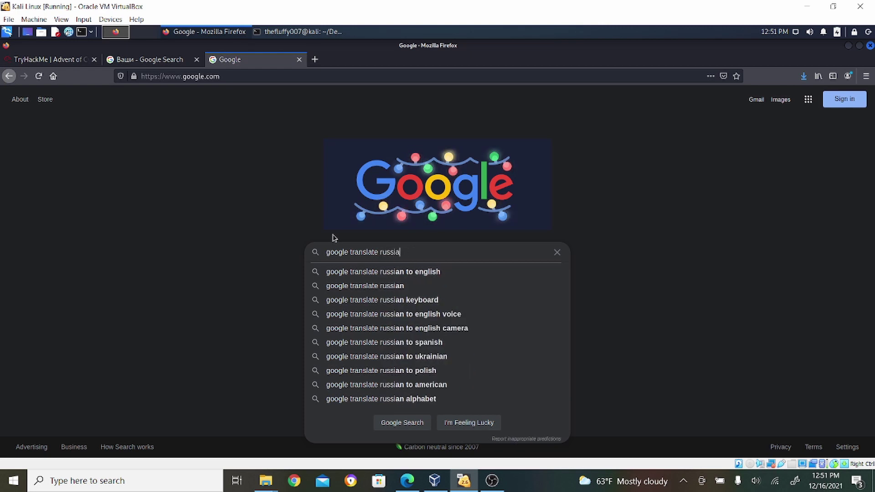
text(n to english)
key(Return)
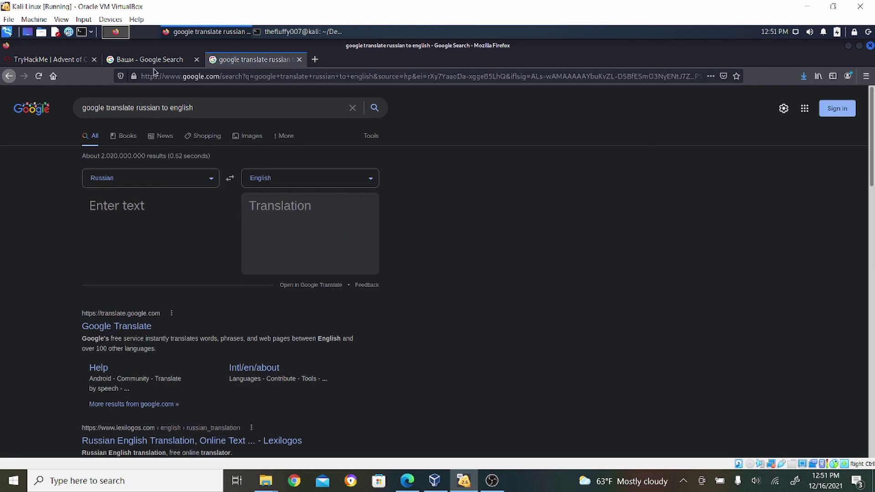
Step: Copy the entire Russian ransomware note from the TryHackMe page and translate it in Google's Russian-to-English translator
click(67, 63)
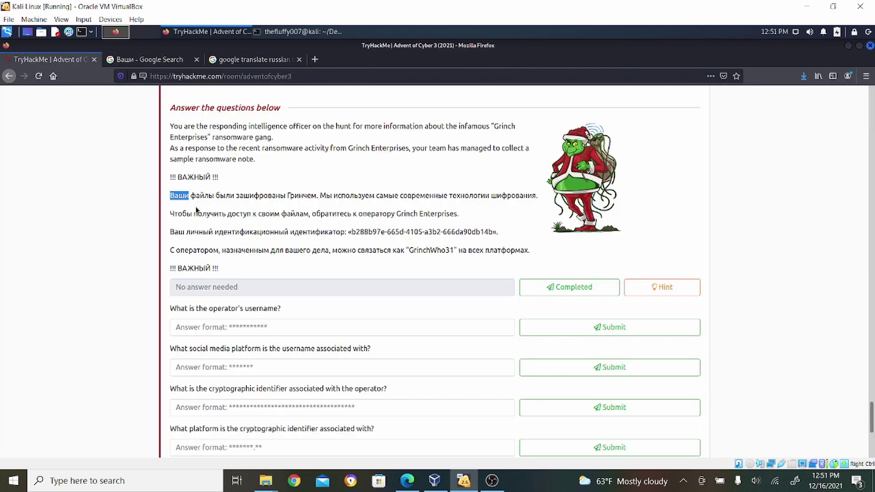
drag(168, 179, 264, 272)
key(ctrl+c)
right_click(226, 197)
click(235, 202)
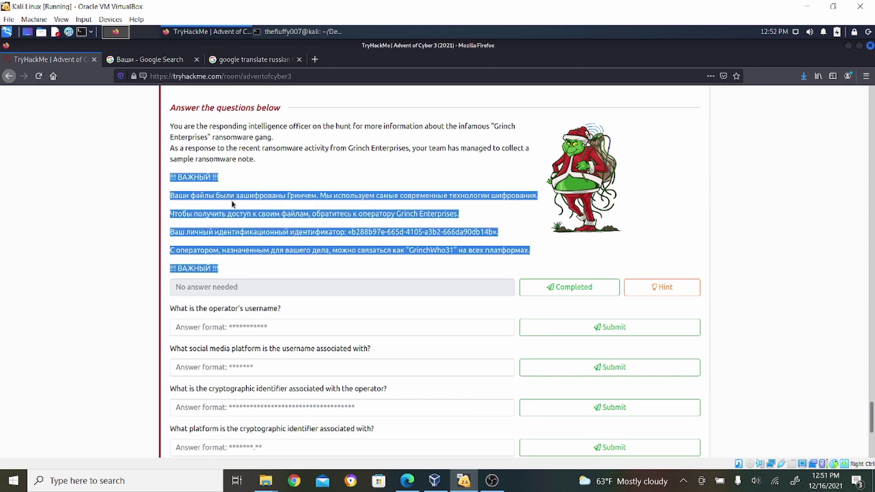
click(245, 61)
click(158, 204)
key(ctrl+v)
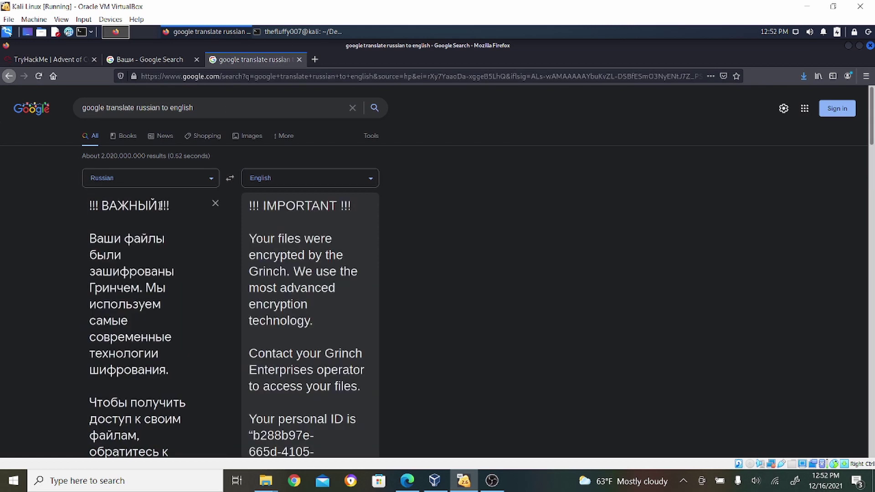
Step: Read the English translation of the note through to the end and mark the note's no-answer question on TryHackMe as completed
drag(872, 123, 872, 165)
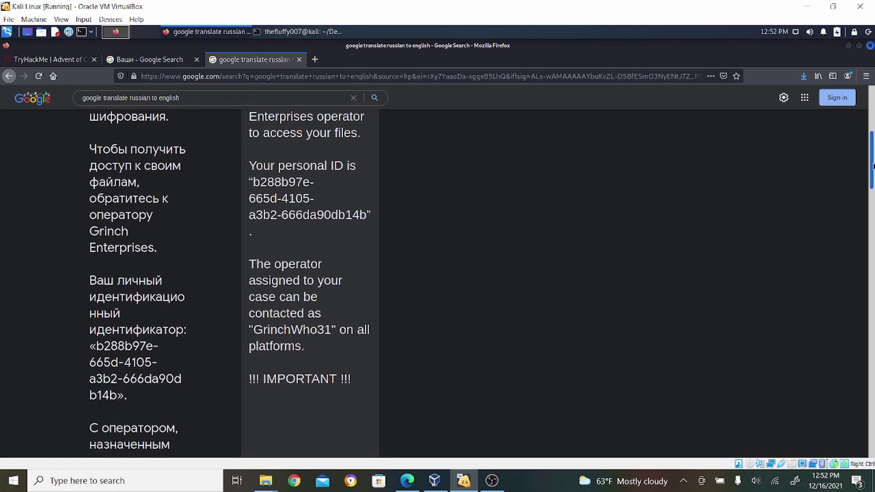
drag(872, 166, 872, 177)
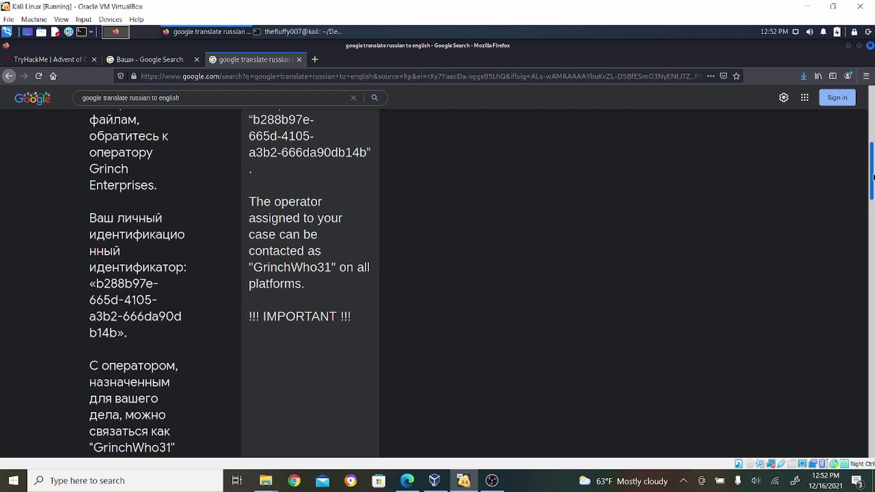
mouse_move(872, 177)
mouse_down()
mouse_move(872, 232)
mouse_move(872, 173)
mouse_up()
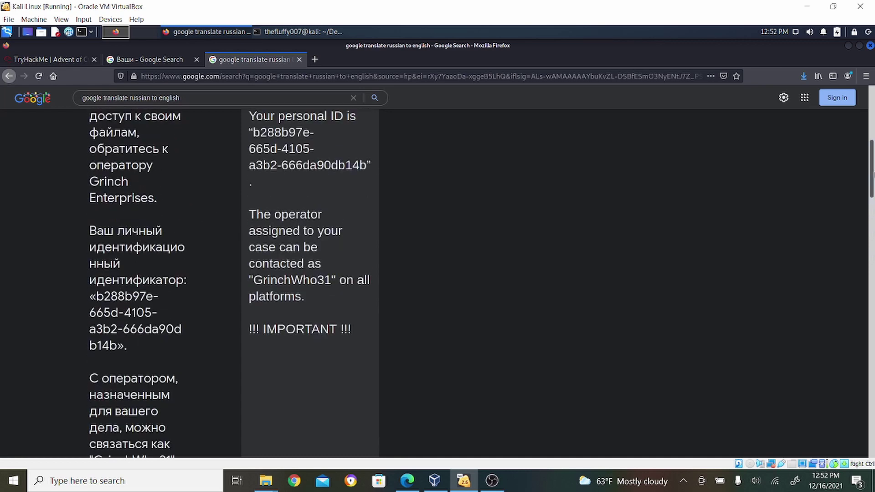
click(46, 59)
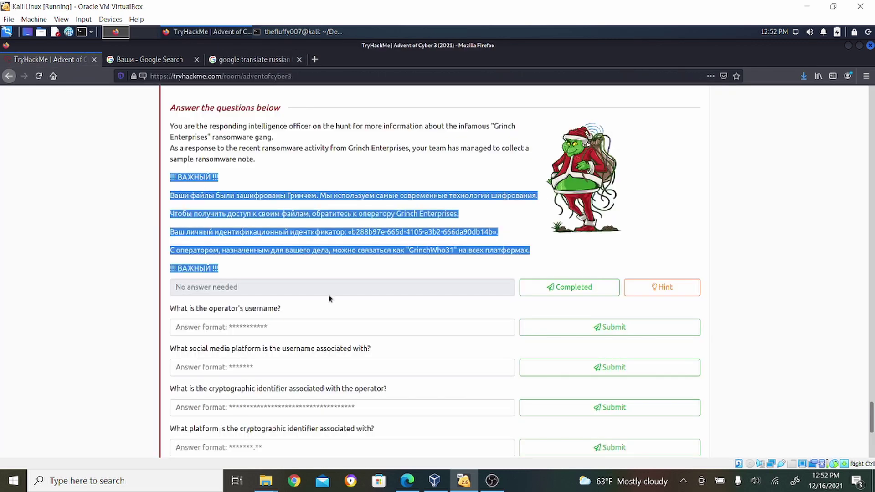
click(564, 285)
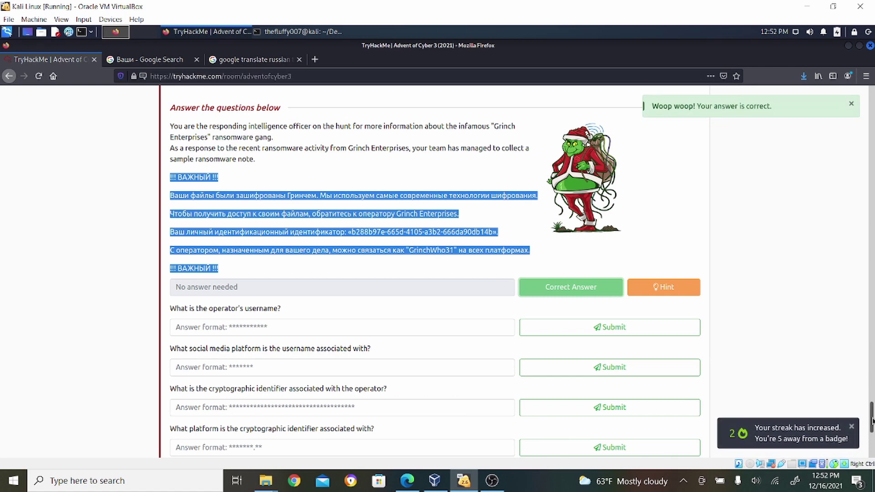
Step: Compare the remaining TryHackMe questions about the operator with the English translation of the note, returning to the task page
mouse_move(871, 420)
mouse_down()
mouse_move(872, 445)
mouse_move(872, 406)
mouse_move(872, 426)
mouse_up()
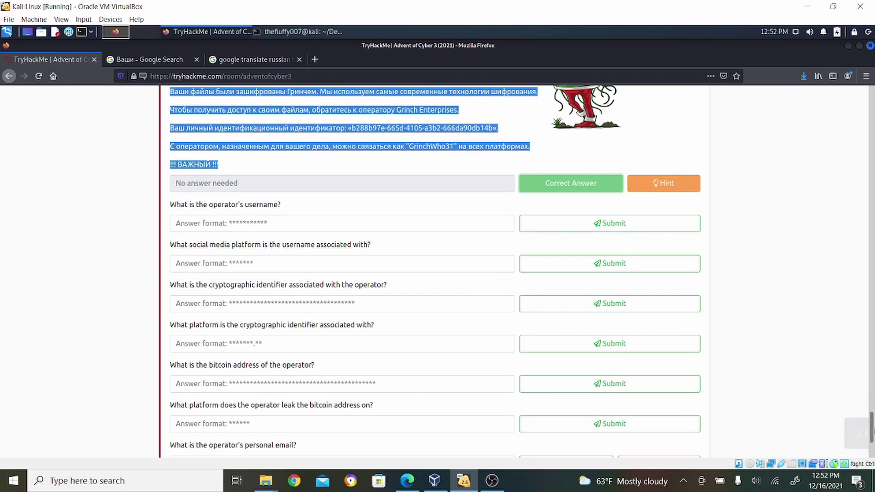
click(792, 278)
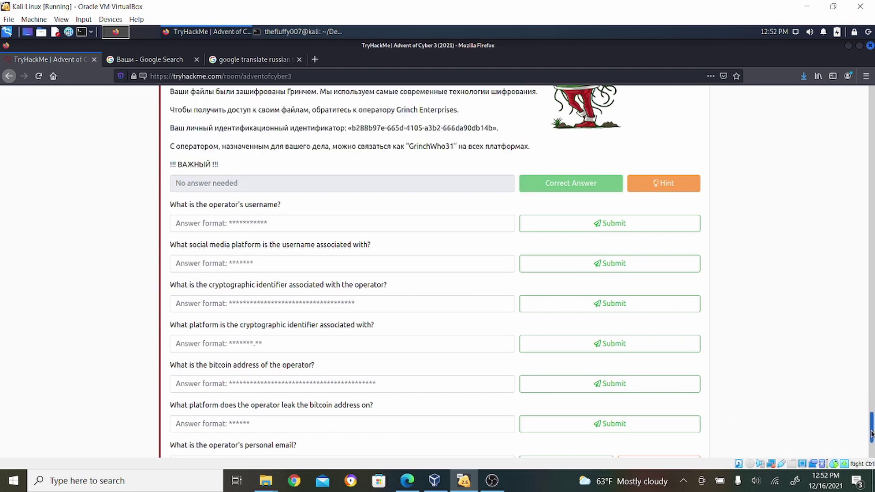
scroll(871, 433, down, 1)
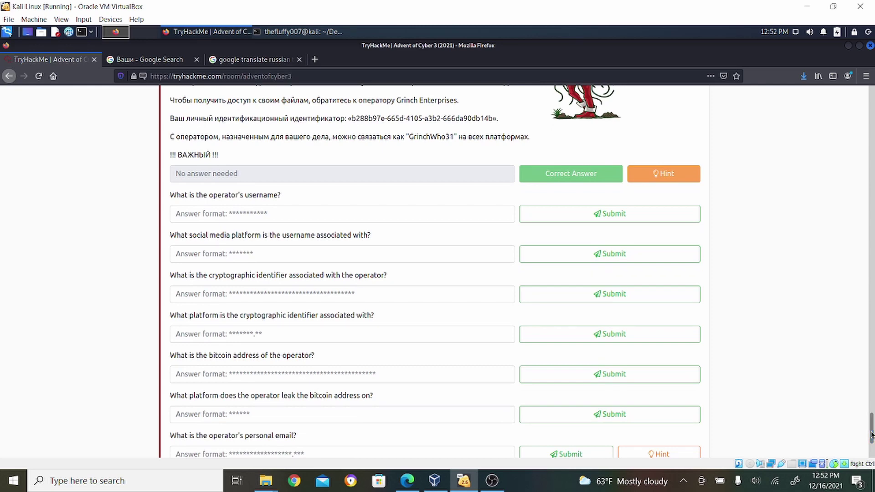
click(253, 60)
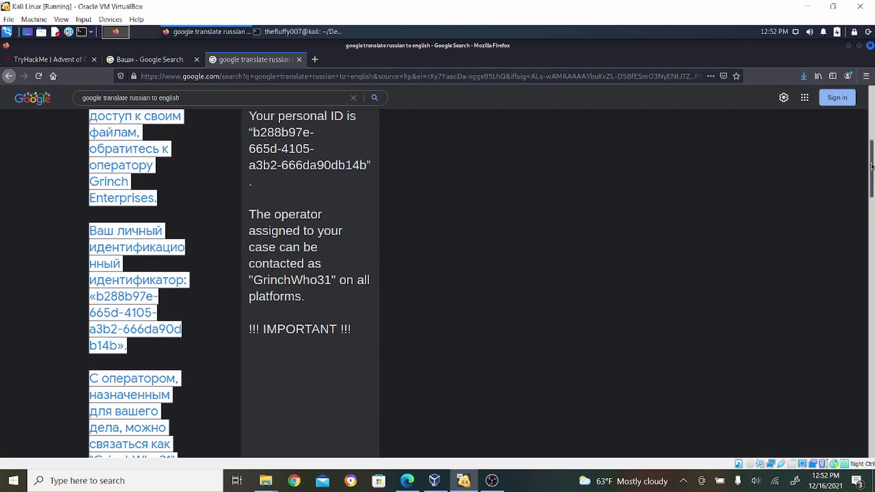
drag(871, 167, 872, 121)
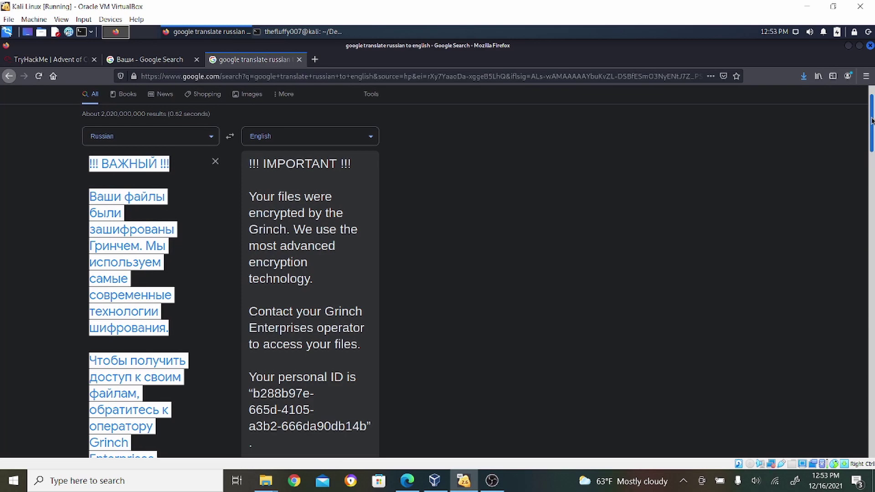
drag(871, 121, 871, 144)
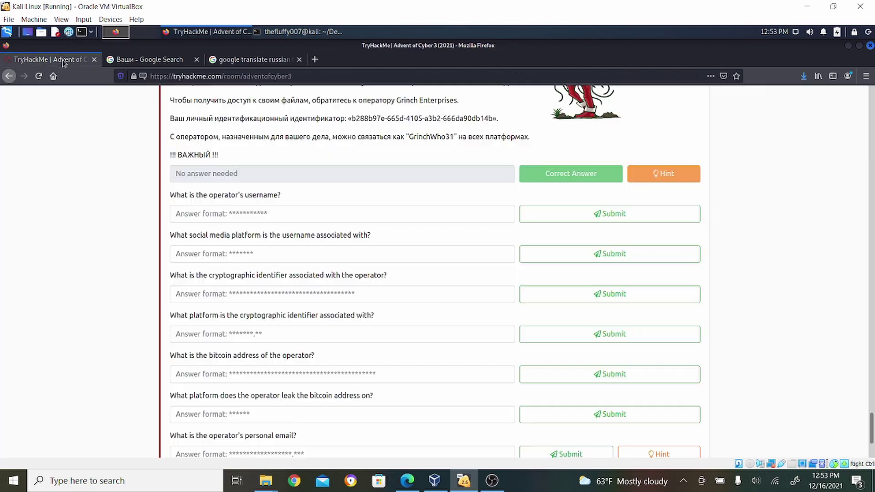
click(54, 59)
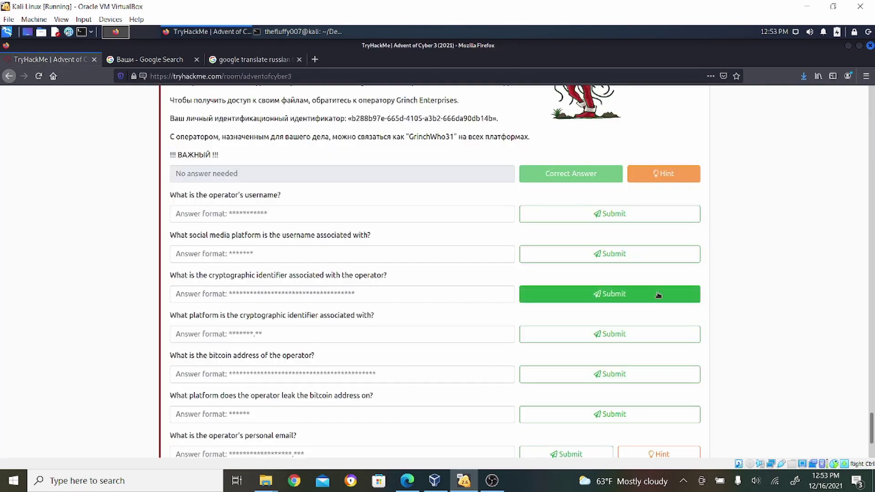
Step: Skim the task's material on the OSINT process cycle, account discovery and Google dorking, returning to the questions about the operator
drag(871, 430, 872, 211)
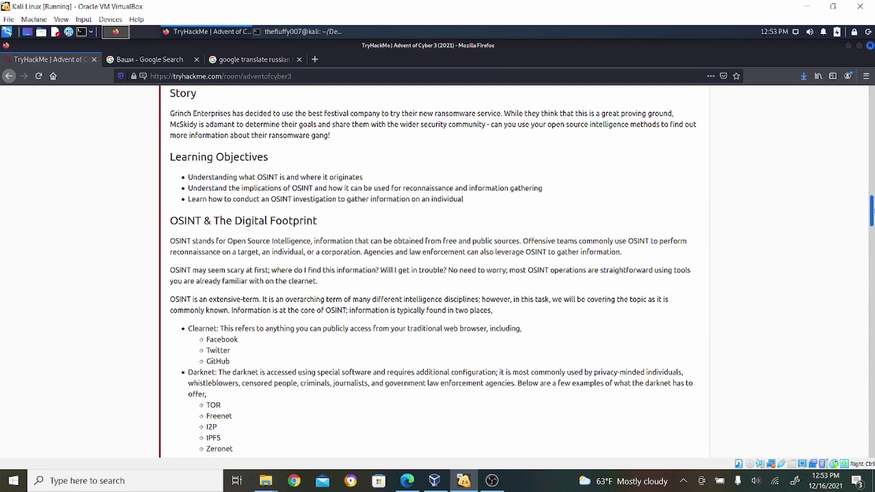
drag(871, 212, 871, 232)
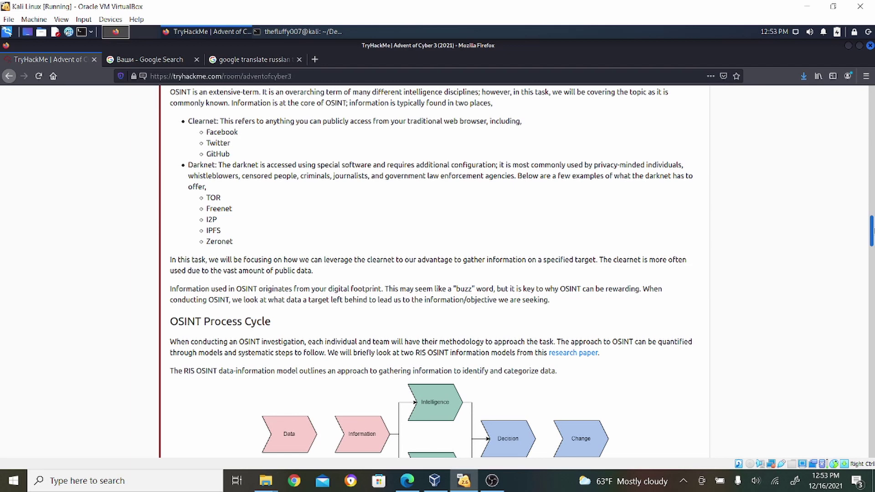
scroll(435, 272, down, 3)
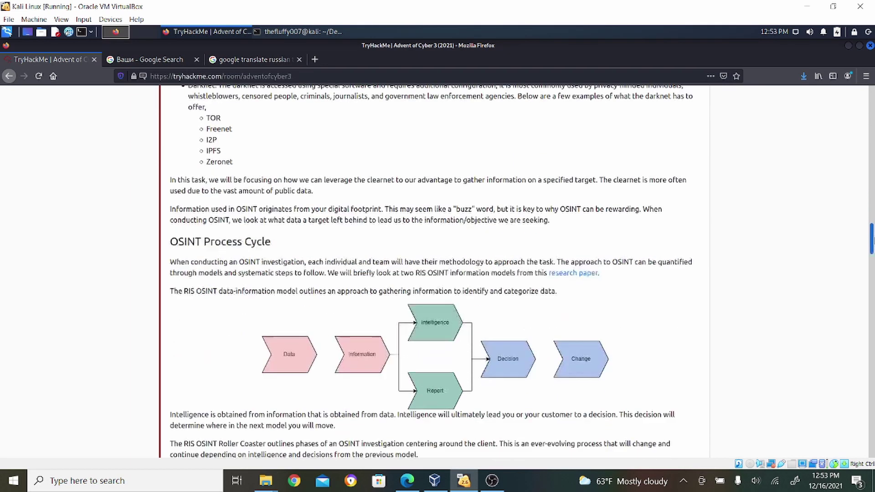
scroll(435, 272, down, 5)
scroll(436, 271, down, 5)
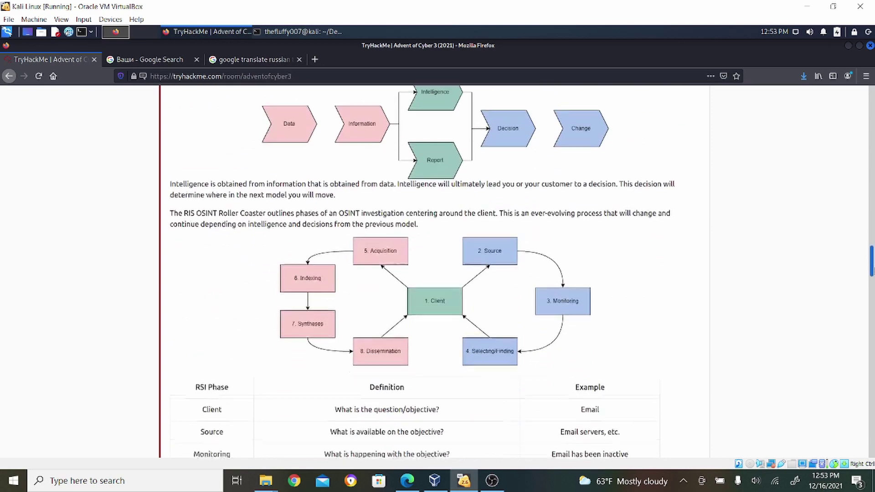
scroll(435, 271, down, 15)
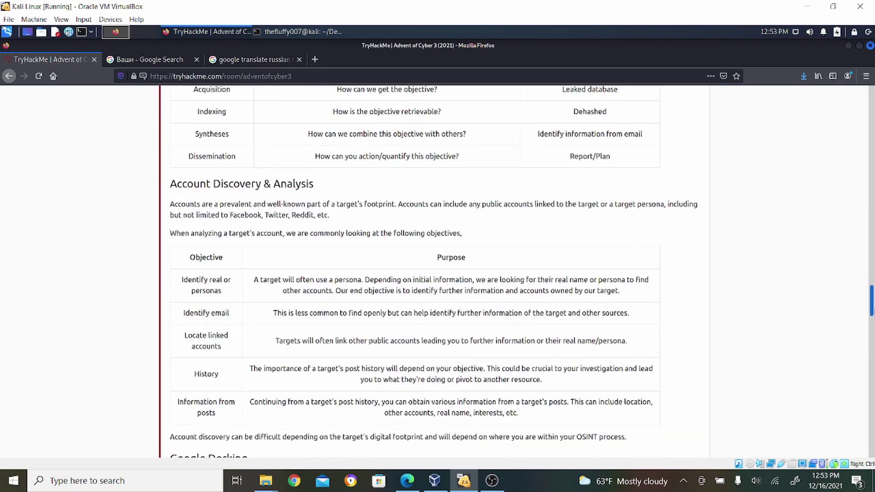
scroll(872, 344, up, 5)
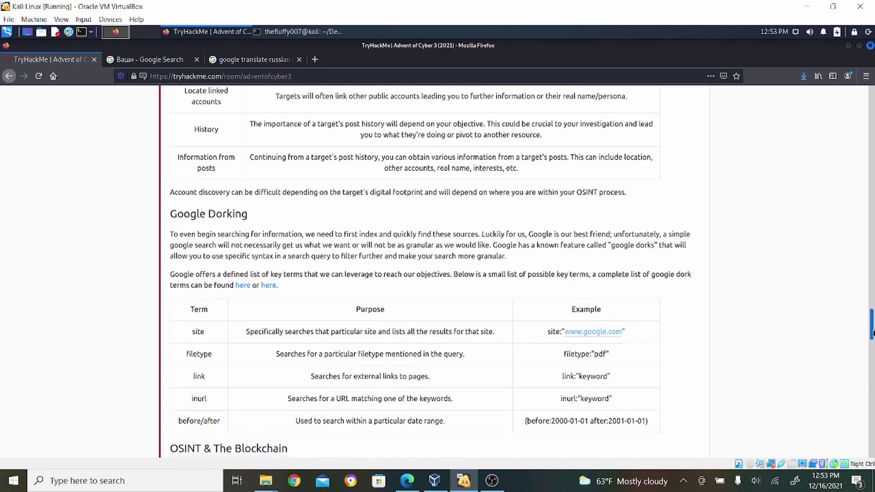
scroll(873, 344, down, 5)
drag(873, 344, 872, 437)
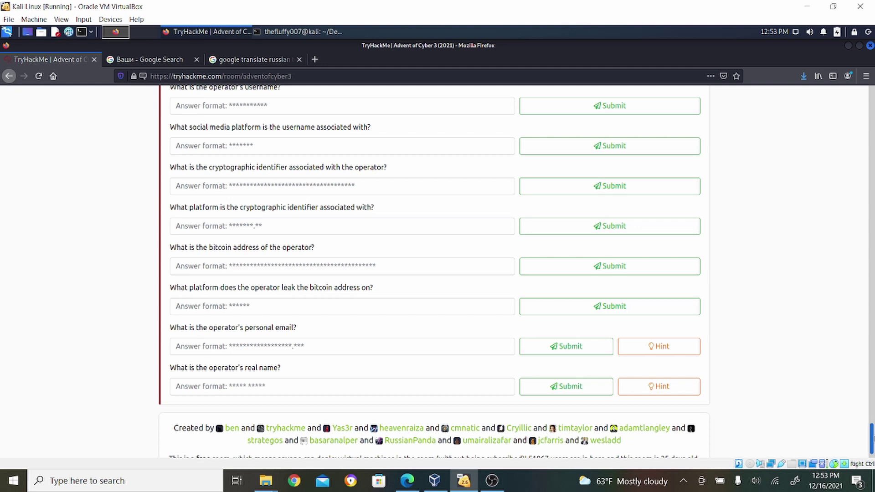
scroll(434, 271, up, 3)
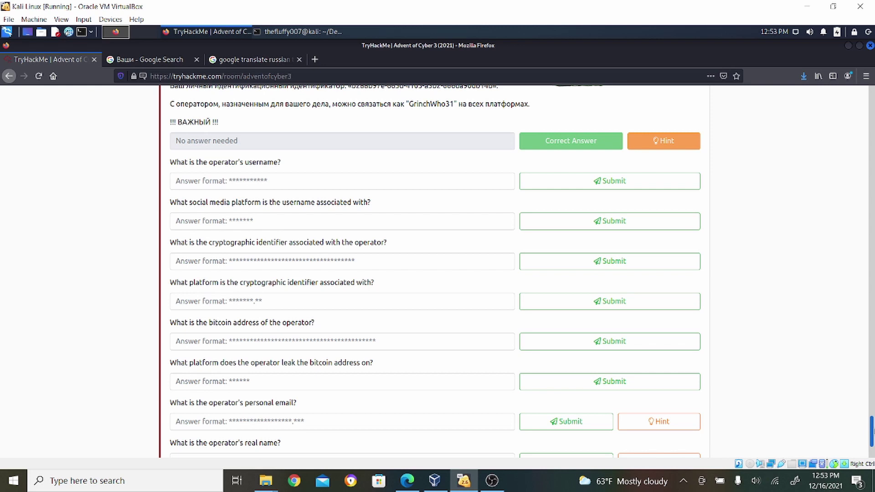
scroll(433, 271, up, 2)
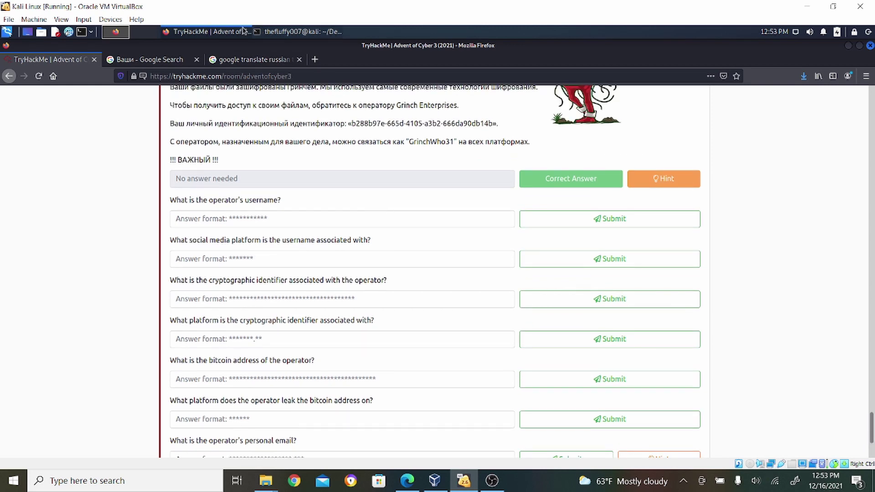
Step: Copy the operator's username "GrinchWho31" from the English translation of the note
click(236, 62)
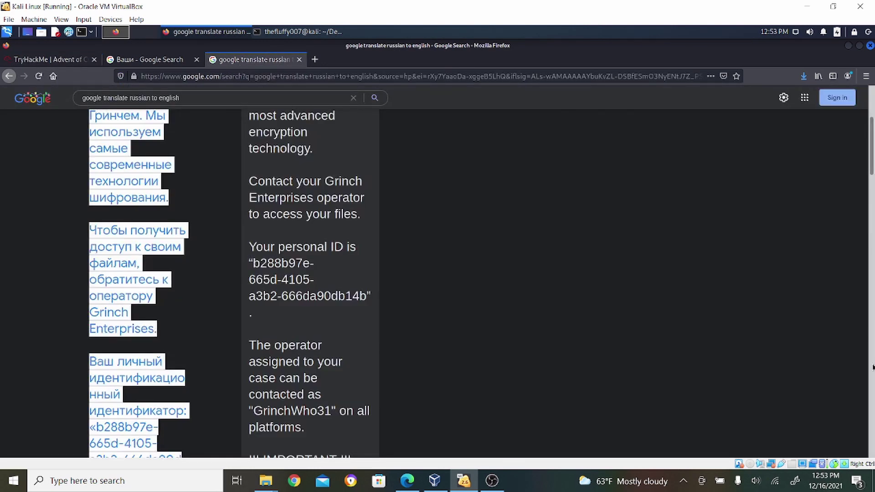
scroll(872, 150, down, 3)
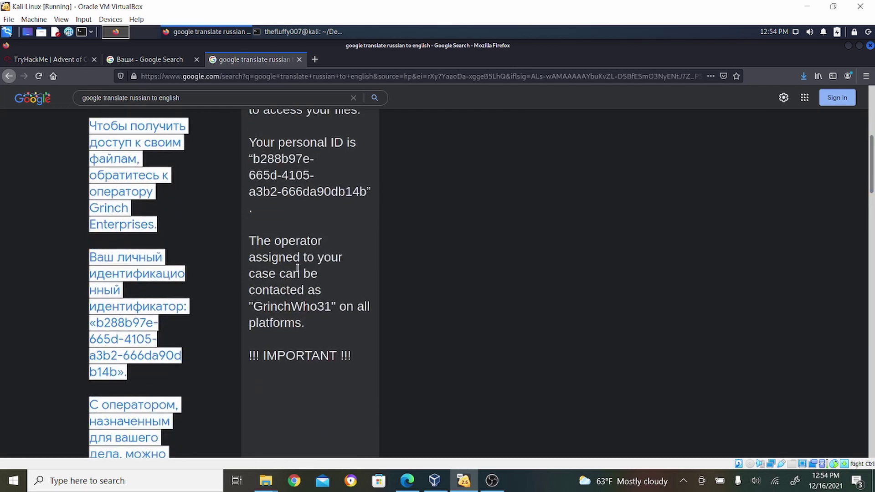
click(287, 307)
double_click(287, 306)
key(ctrl+c)
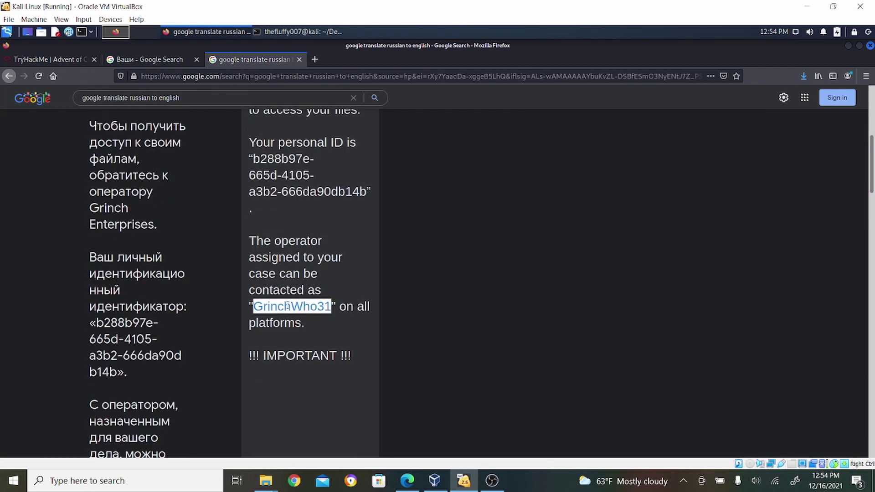
click(314, 60)
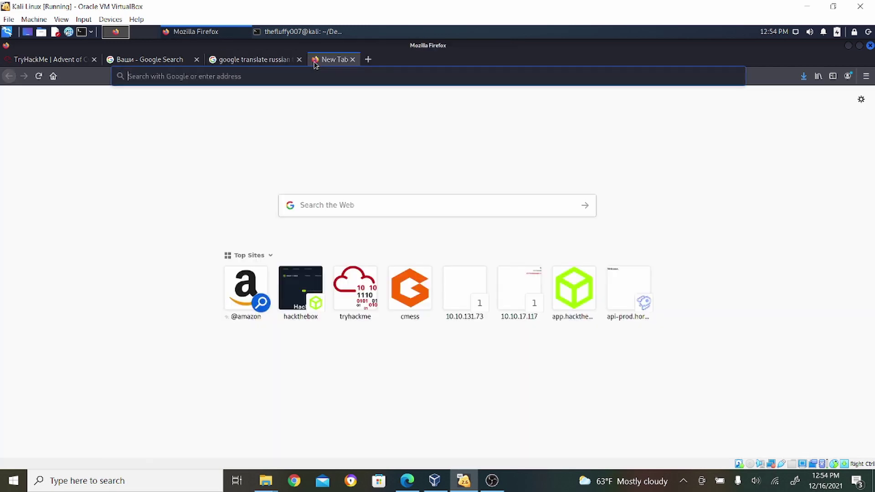
text(twitter.com)
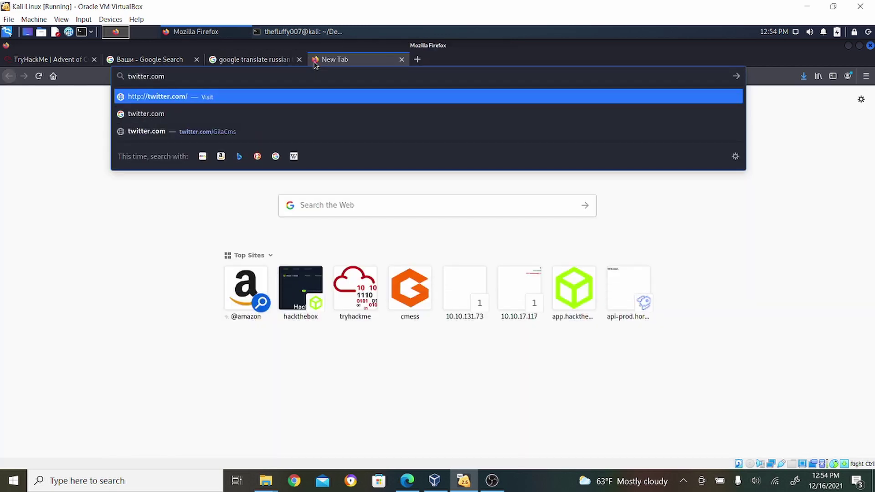
key(Return)
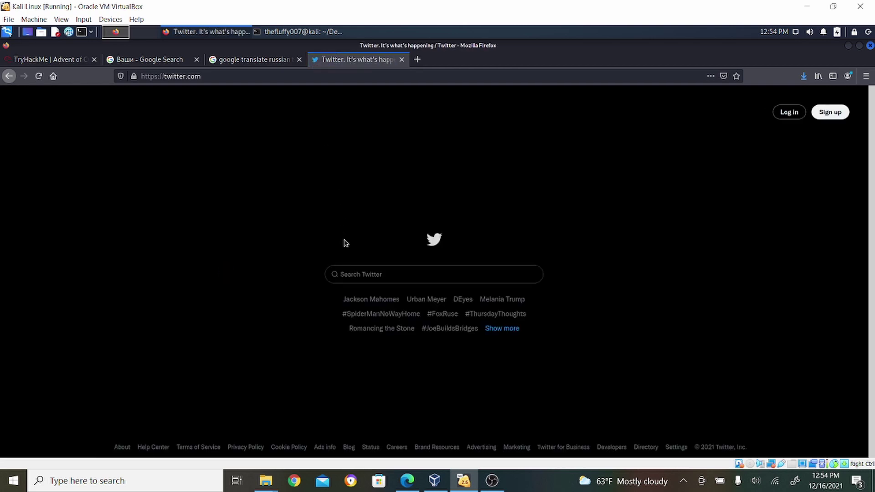
click(363, 275)
key(ctrl+v)
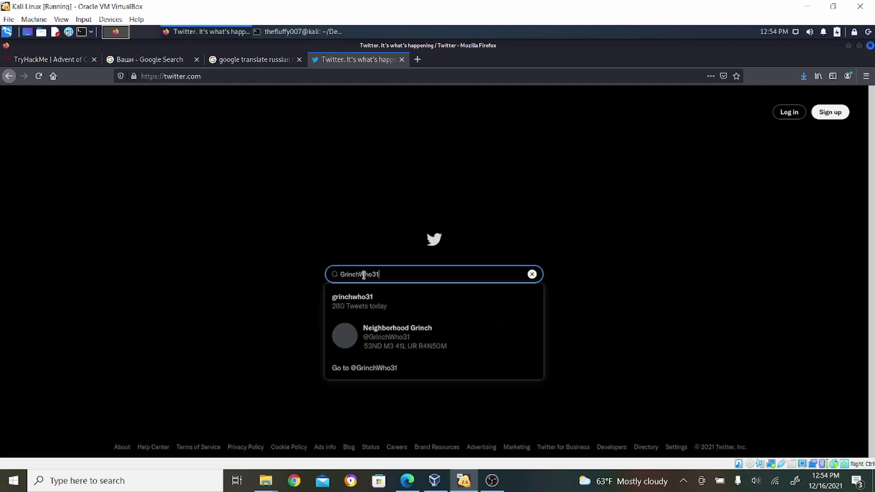
key(Return)
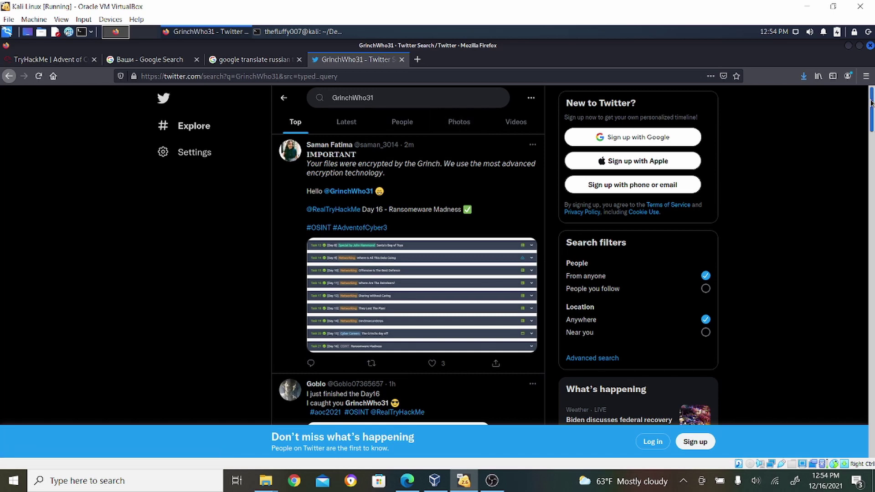
drag(871, 103, 872, 221)
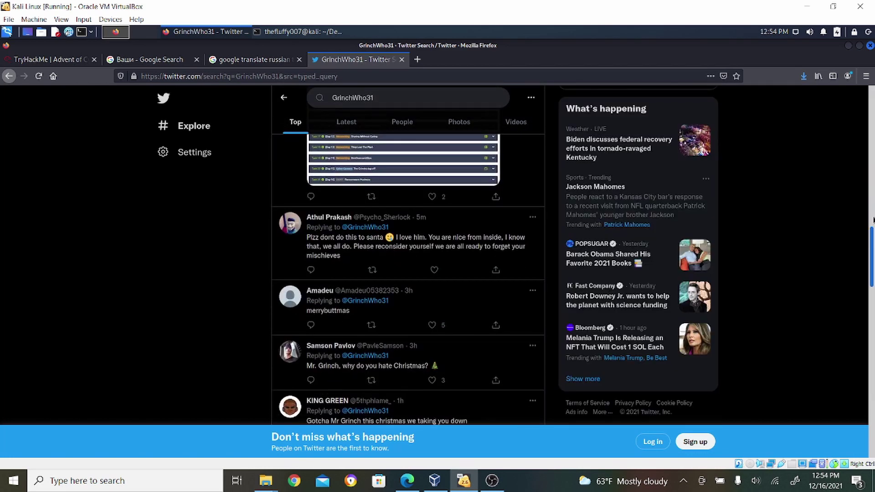
drag(872, 220, 870, 287)
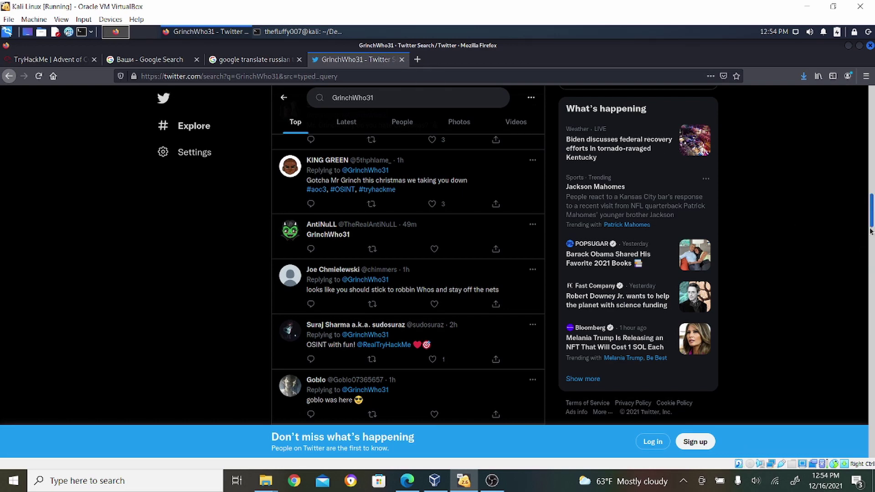
scroll(871, 215, down, 5)
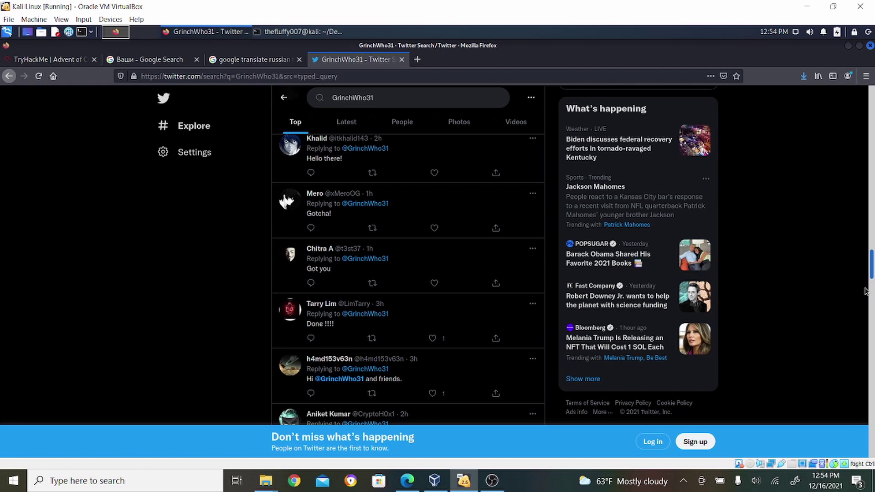
scroll(865, 292, down, 10)
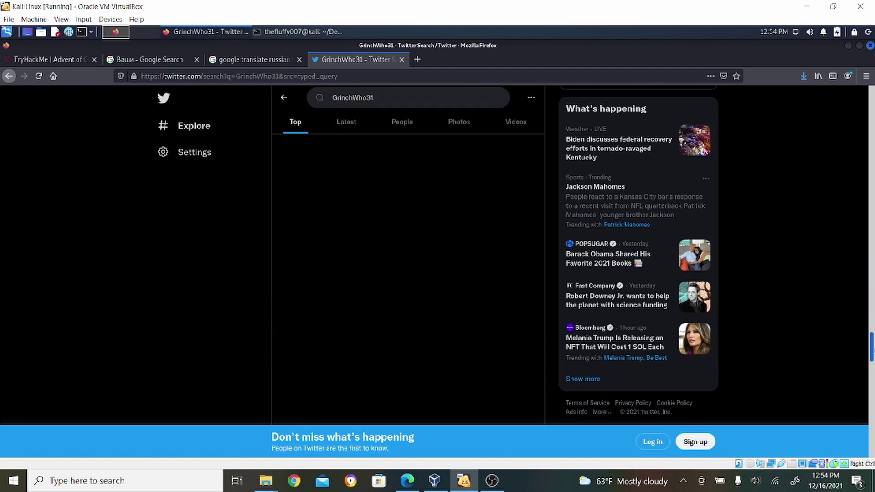
scroll(872, 384, down, 5)
scroll(872, 384, down, 2)
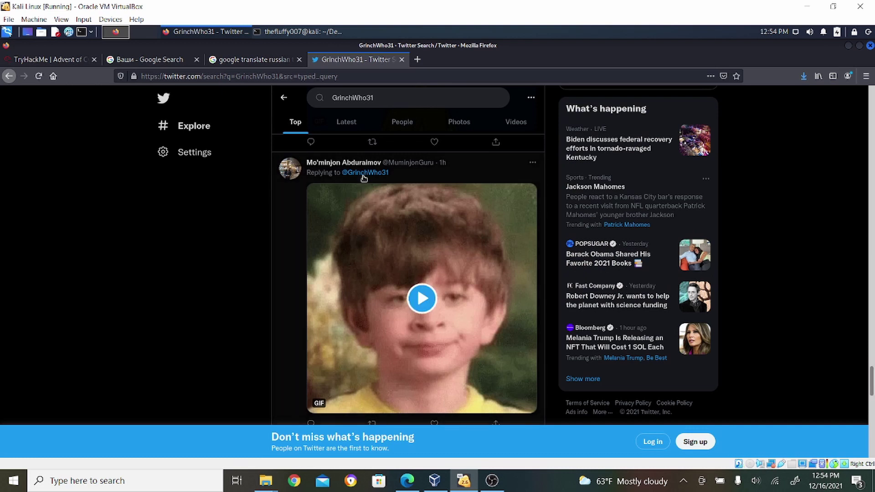
click(363, 174)
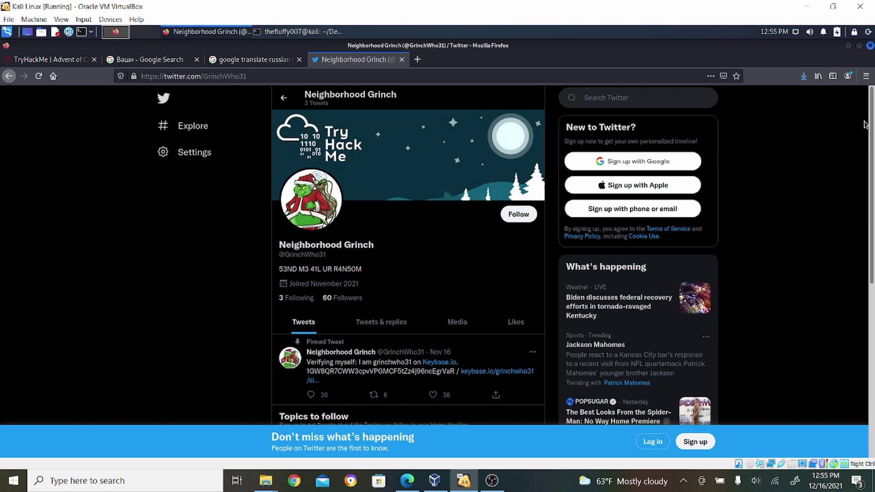
scroll(866, 181, down, 3)
drag(866, 180, 867, 205)
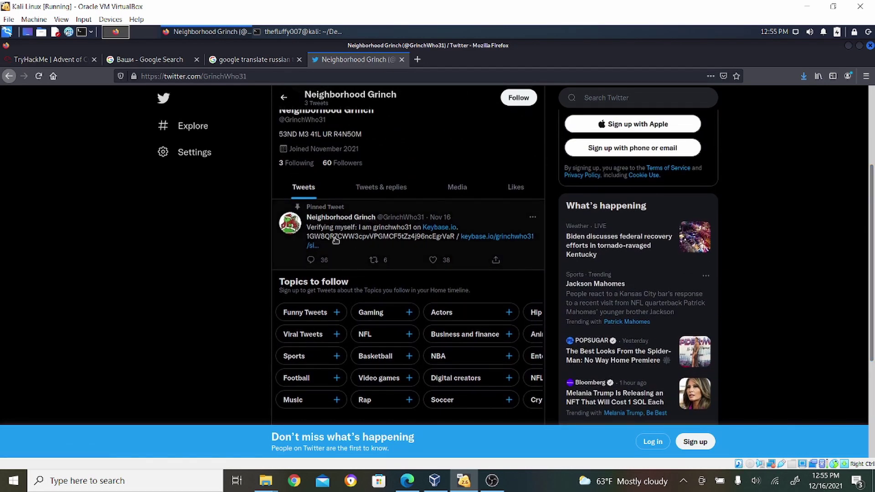
Step: On the TryHackMe task page, answer the question about the username's social media platform with "Twitter" and submit it
click(71, 63)
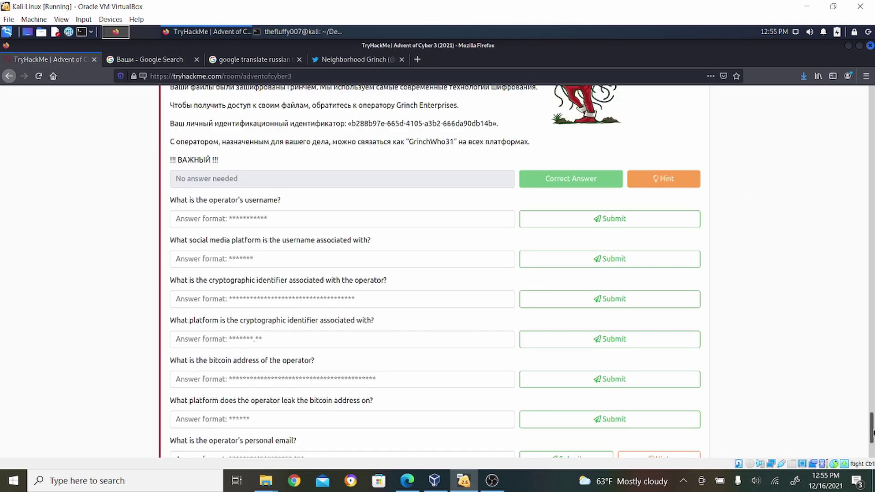
drag(872, 433, 872, 415)
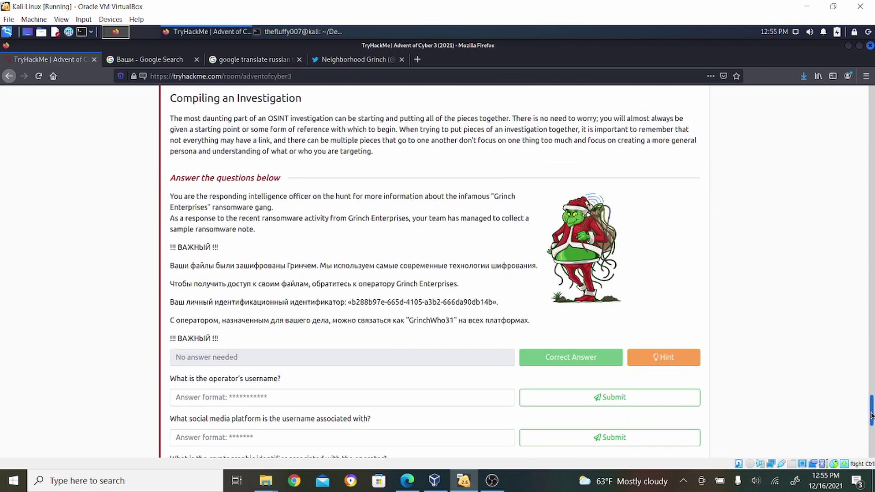
drag(871, 415, 872, 427)
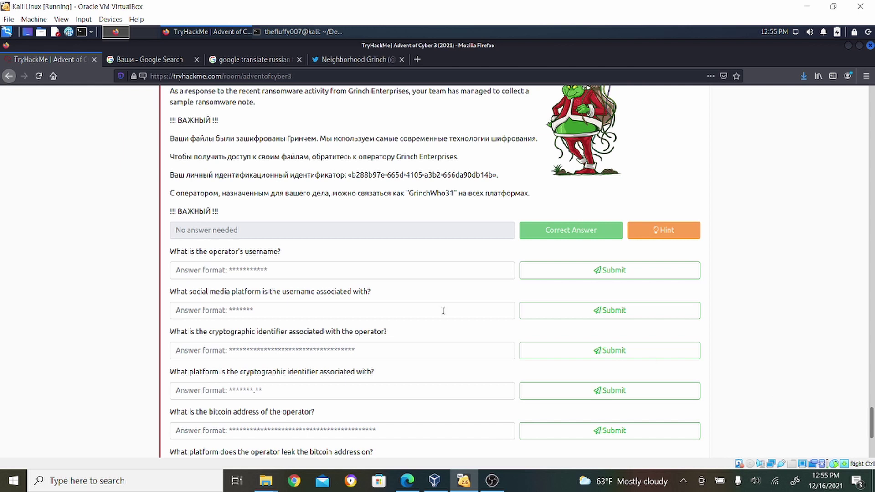
click(385, 313)
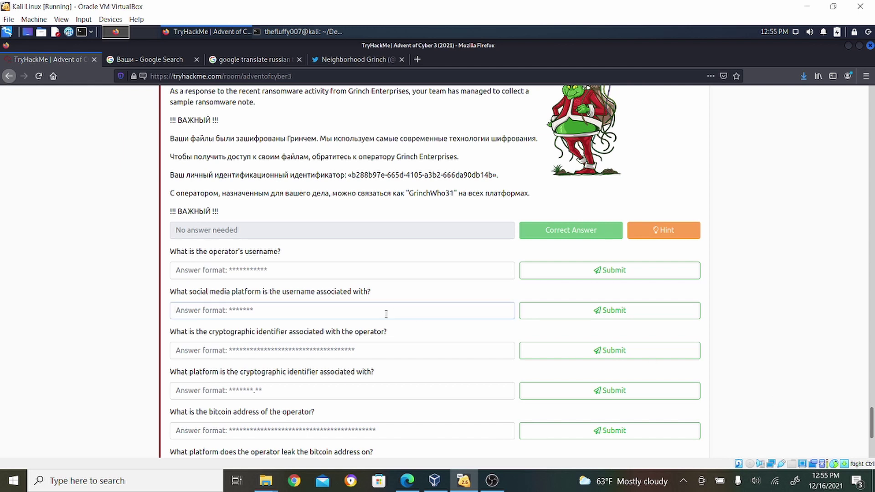
text(Twitter)
click(559, 313)
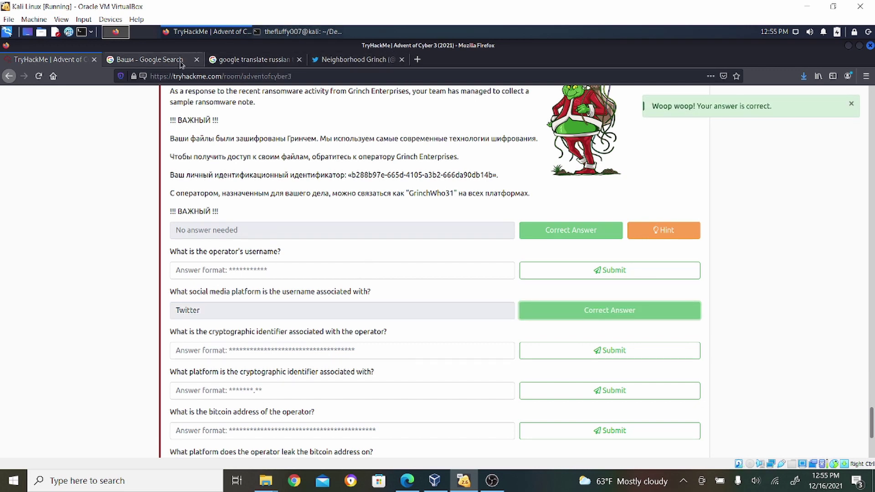
click(359, 61)
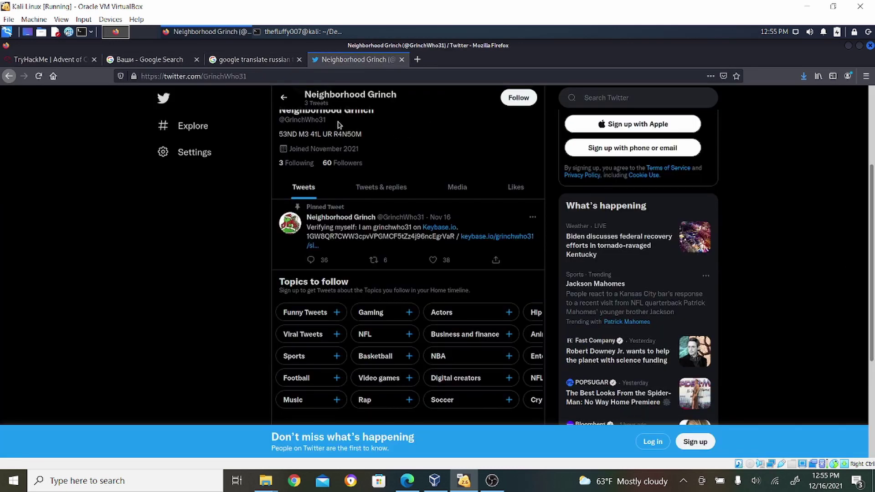
drag(327, 120, 279, 120)
key(ctrl+c)
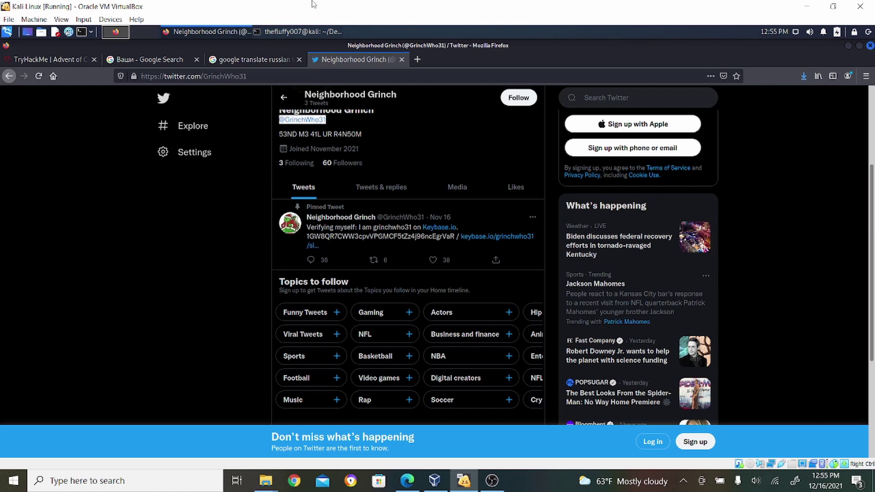
click(41, 60)
click(267, 275)
key(ctrl+v)
click(577, 276)
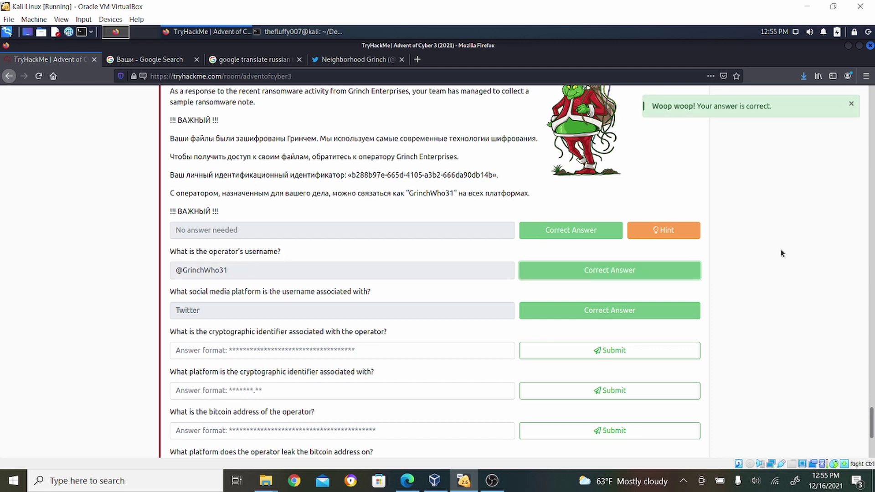
Step: Open the operator's pinned verification tweet and compare it with the remaining TryHackMe questions, returning to the tweet
scroll(872, 424, down, 3)
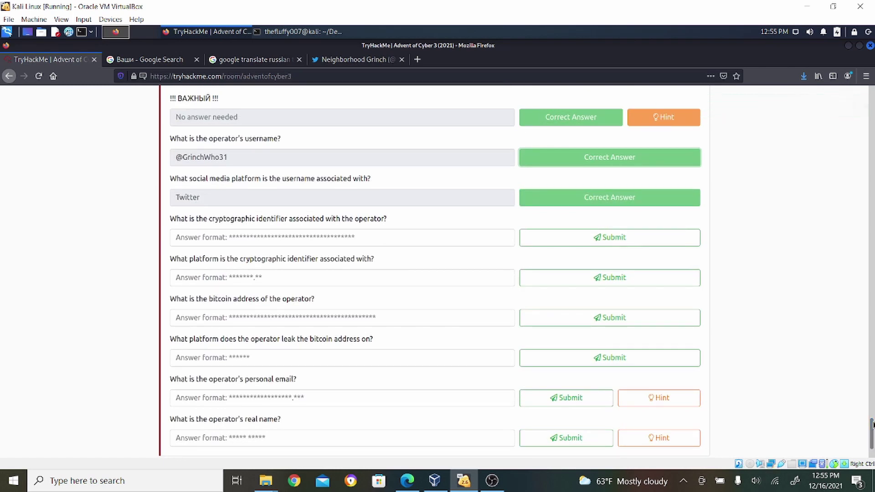
click(331, 64)
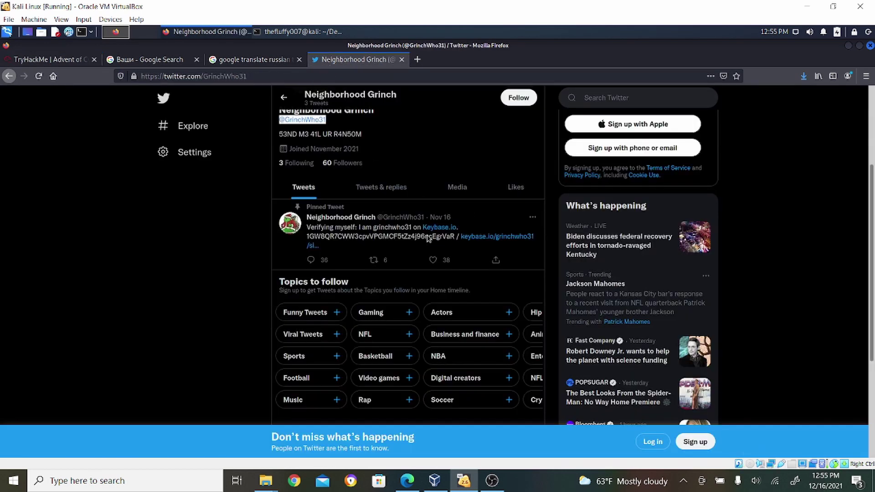
click(361, 235)
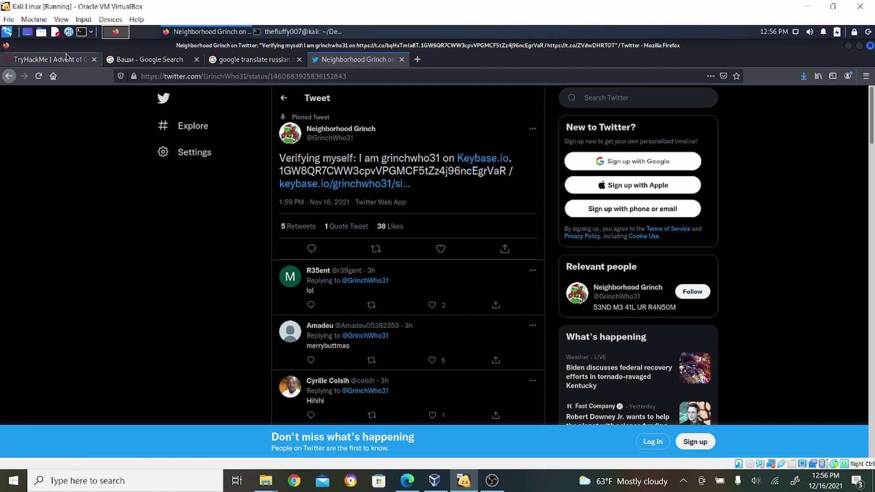
click(79, 58)
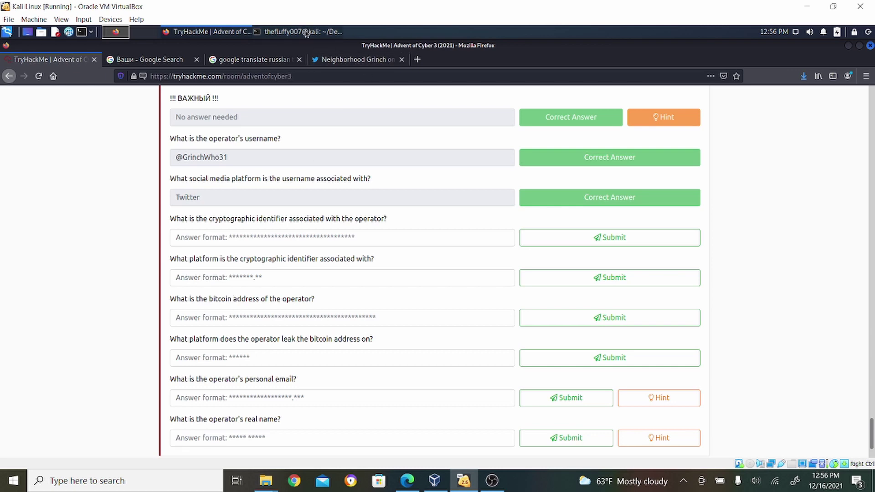
click(334, 60)
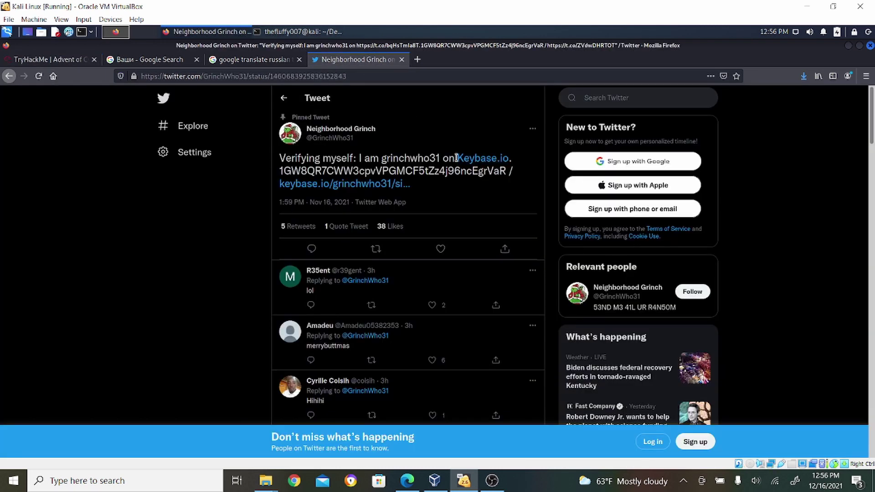
drag(456, 158, 509, 159)
key(ctrl+c)
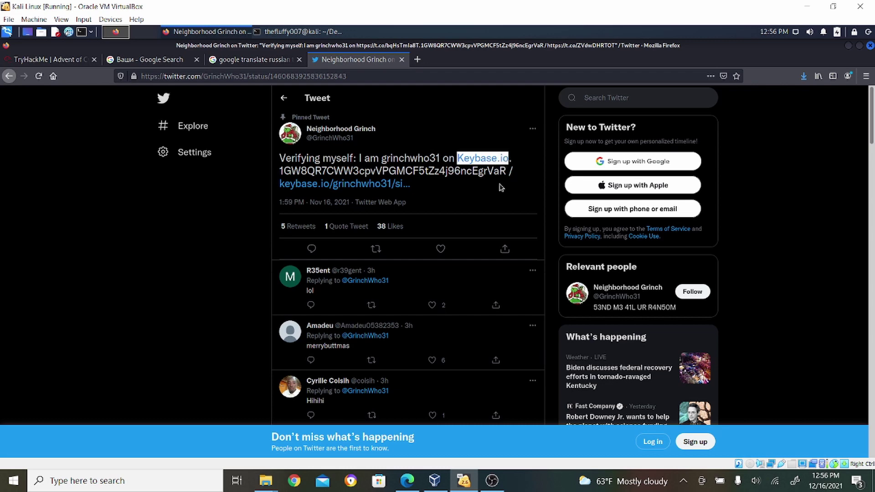
click(48, 59)
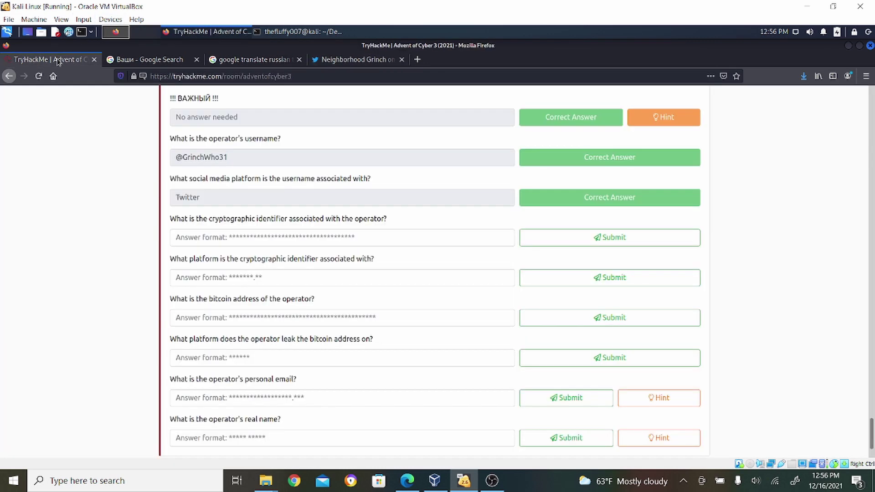
click(281, 277)
key(ctrl+v)
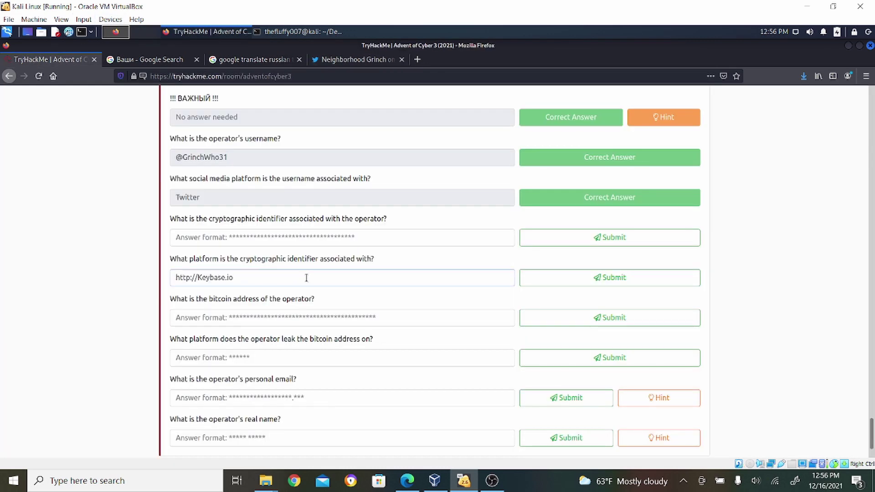
drag(198, 277, 95, 261)
key(BackSpace)
click(645, 284)
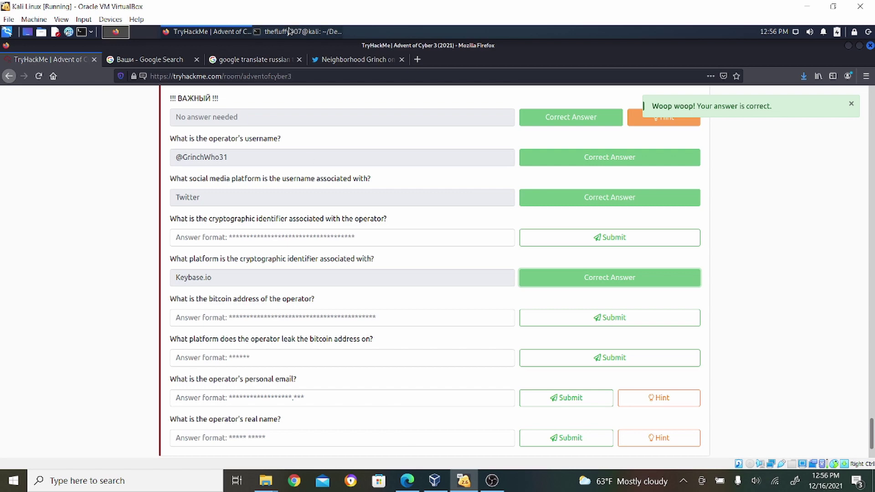
Step: Copy the cryptographic identifier from the pinned tweet and submit it as the answer to the cryptographic identifier question
click(356, 63)
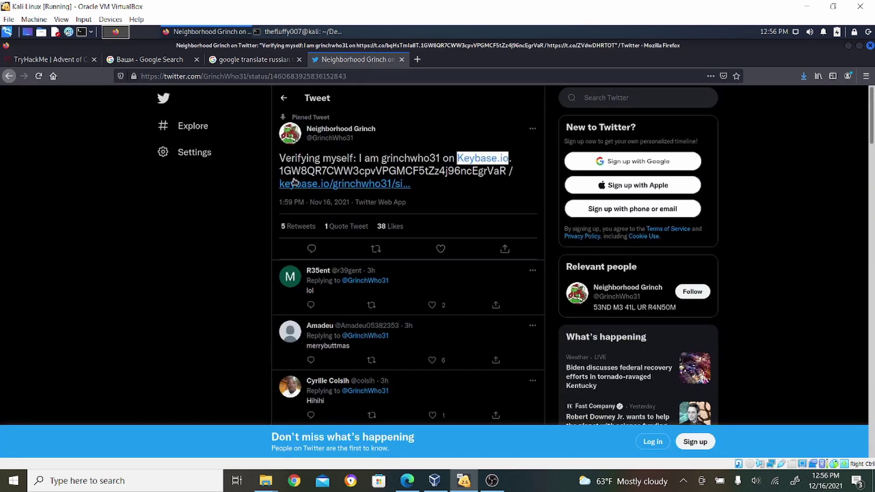
drag(278, 172, 505, 172)
key(ctrl+c)
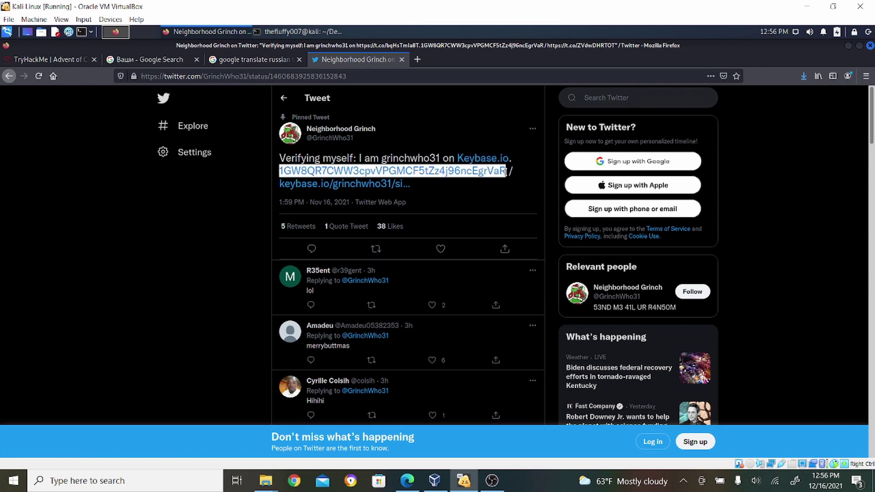
click(77, 61)
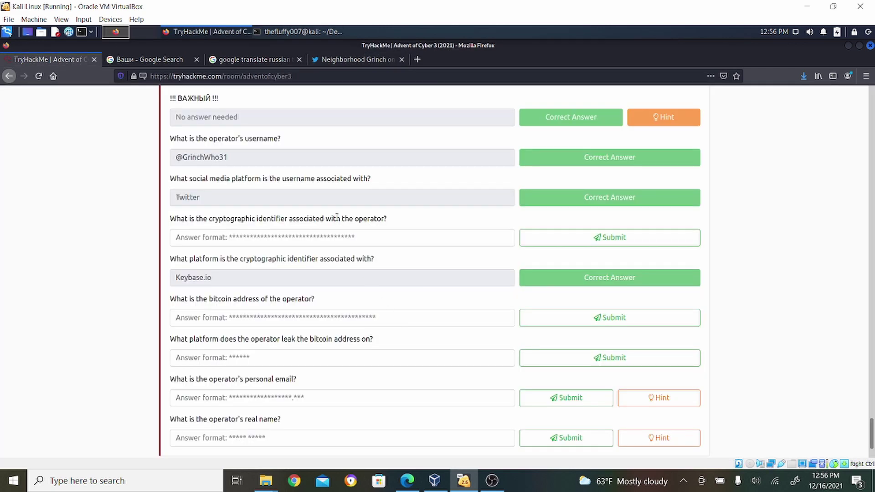
click(337, 236)
key(ctrl+v)
click(560, 245)
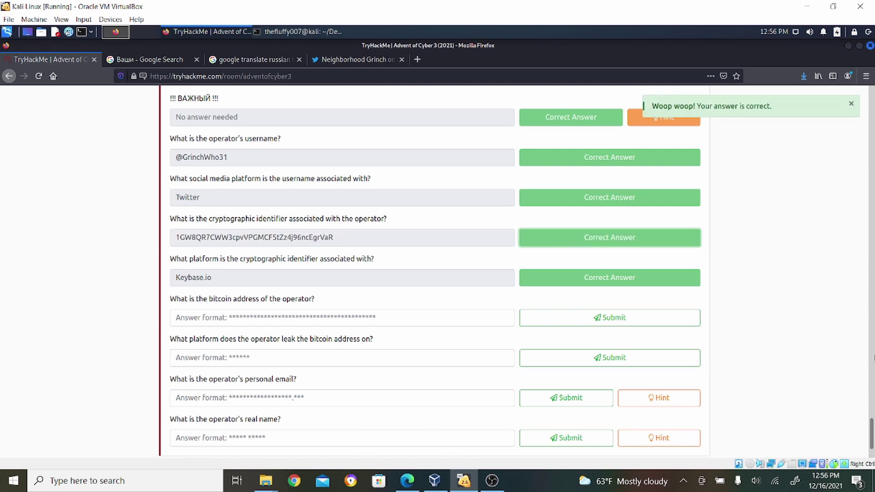
Step: Open the operator's Keybase page through the link in the pinned tweet and show the details of the listed bitcoin address
drag(871, 430, 871, 444)
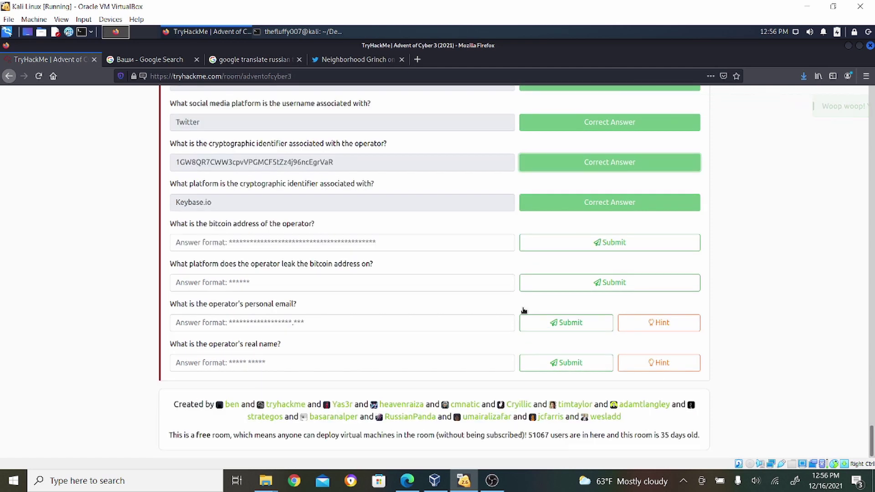
click(328, 62)
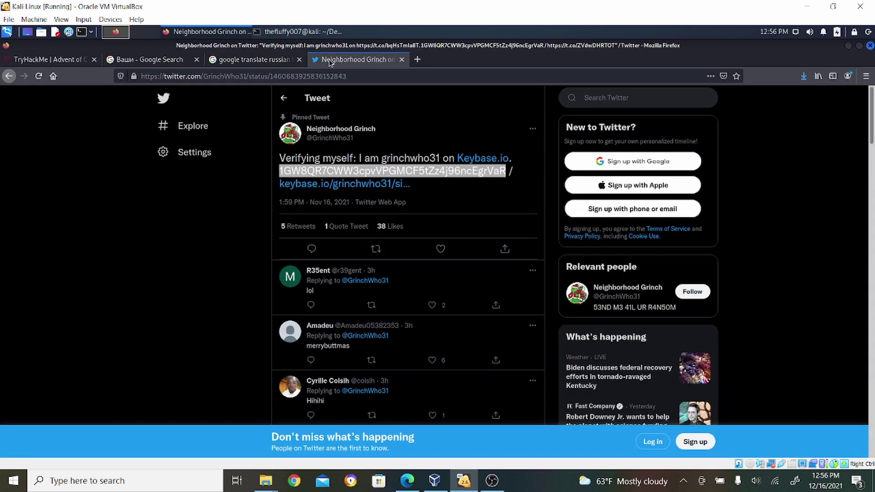
click(381, 186)
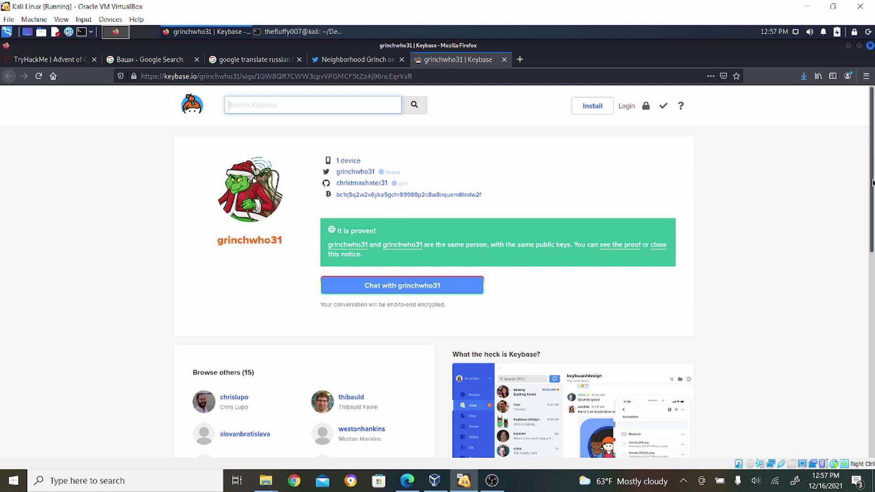
click(466, 196)
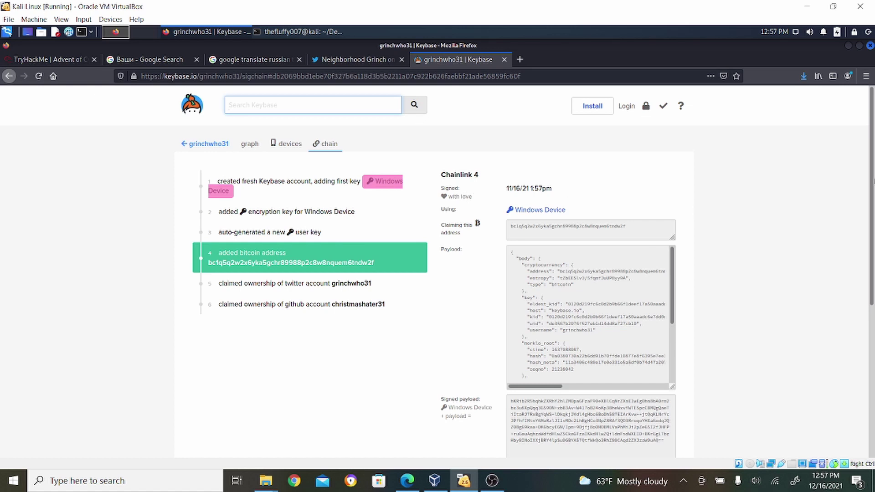
Step: Check the bitcoin address question on TryHackMe, go back to the operator's main Keybase profile and copy the listed bitcoin address
click(58, 59)
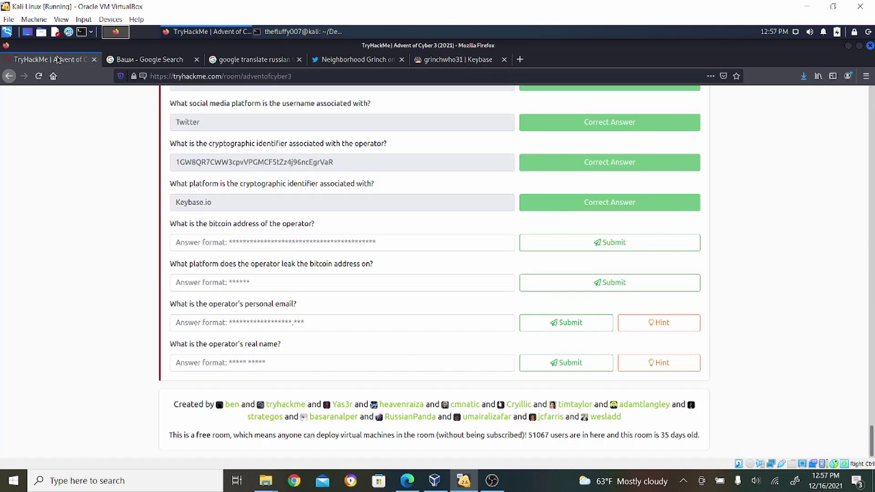
click(478, 58)
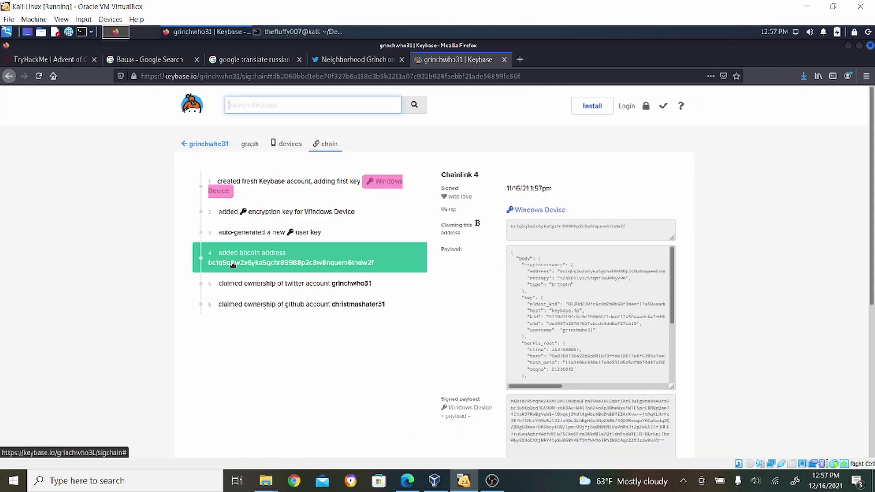
drag(377, 269, 401, 286)
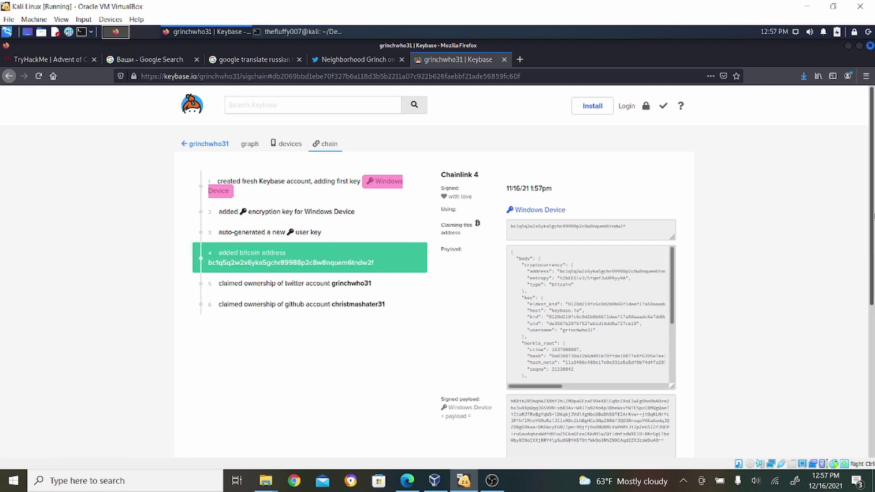
drag(873, 231, 874, 204)
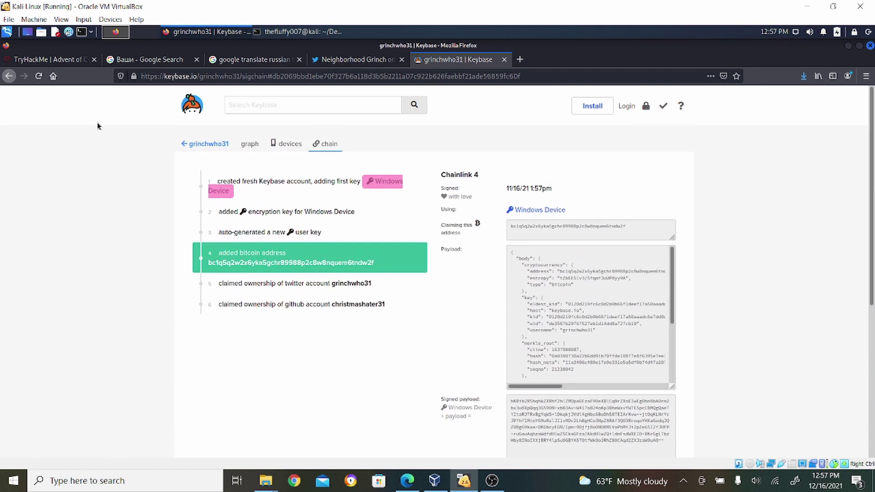
click(9, 76)
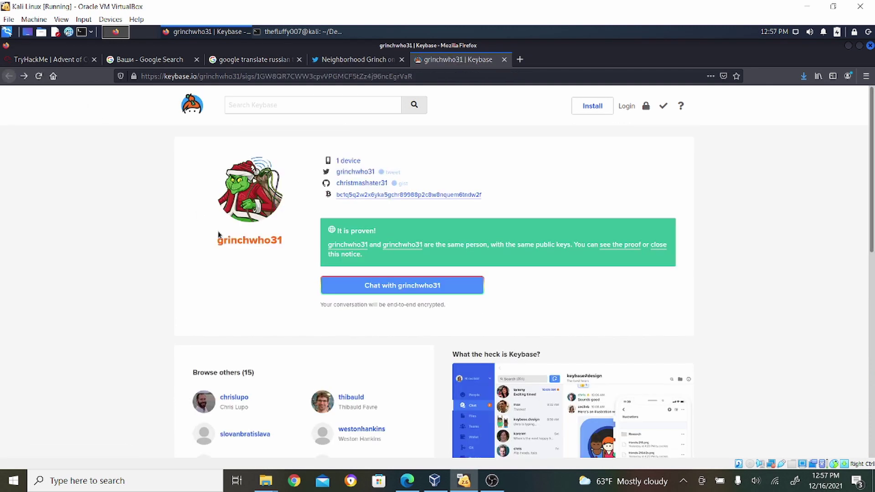
drag(485, 196, 338, 196)
key(ctrl+c)
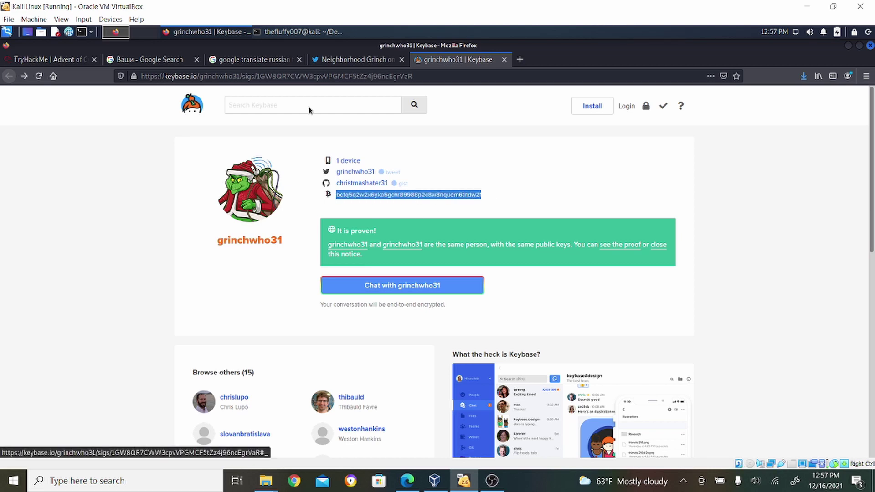
Step: Paste the copied address as the answer to TryHackMe's question about the operator's bitcoin address and submit it
click(57, 59)
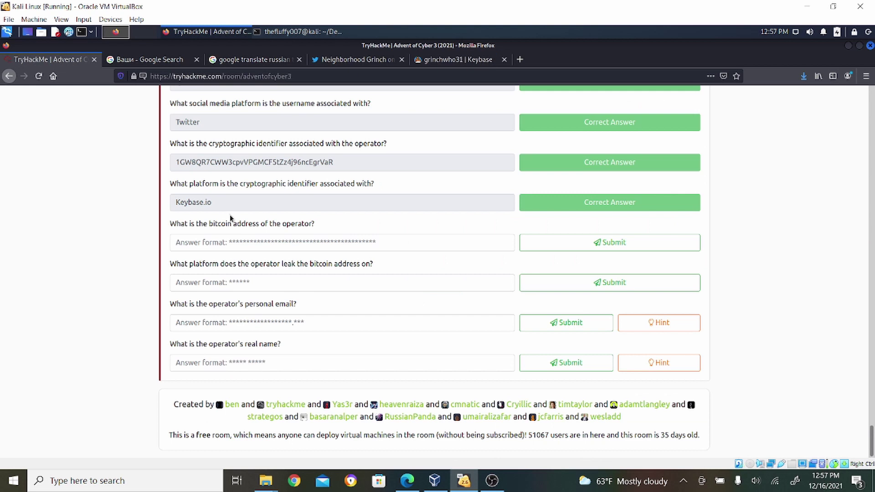
click(262, 242)
key(ctrl+v)
click(597, 244)
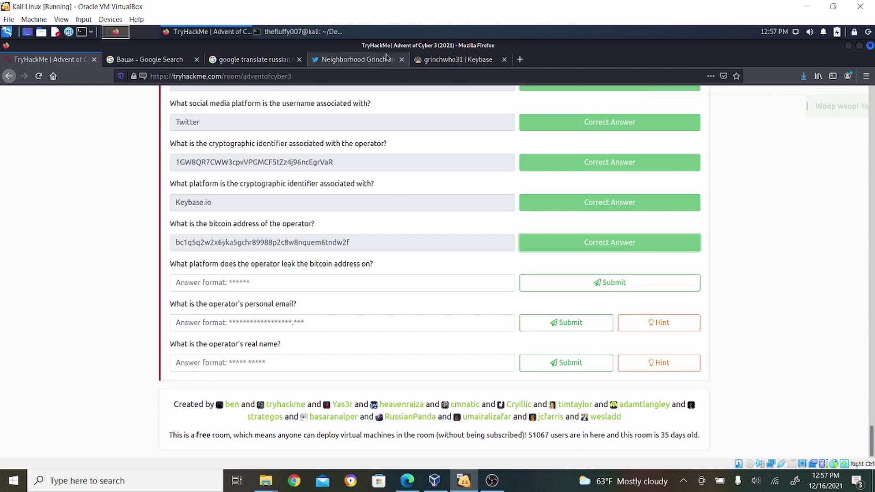
Step: Examine the operator's Keybase profile and the chain entry for the bitcoin address for the leak platform, rechecking the TryHackMe question
click(437, 60)
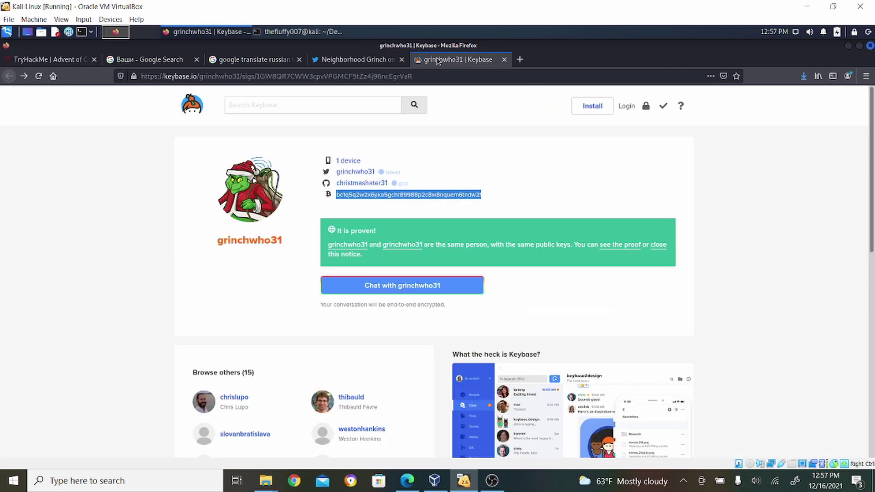
click(546, 181)
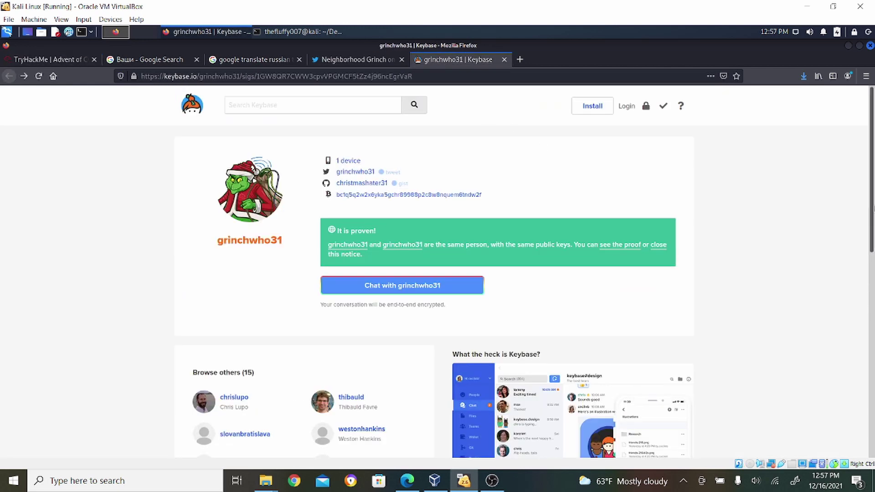
mouse_move(873, 210)
mouse_down()
mouse_move(873, 342)
mouse_move(873, 217)
mouse_up()
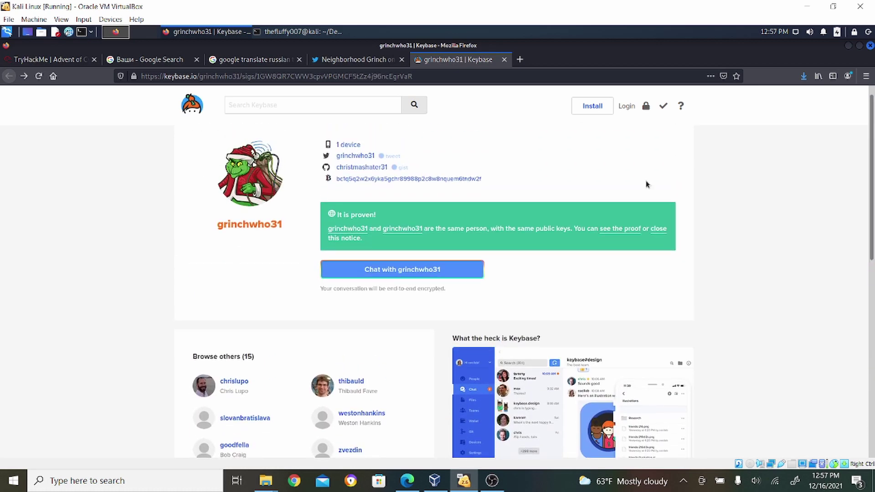
click(389, 179)
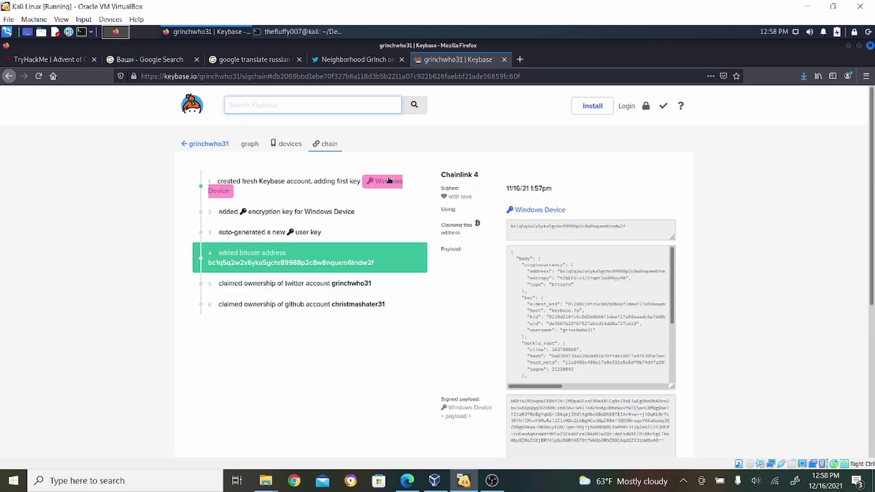
click(244, 253)
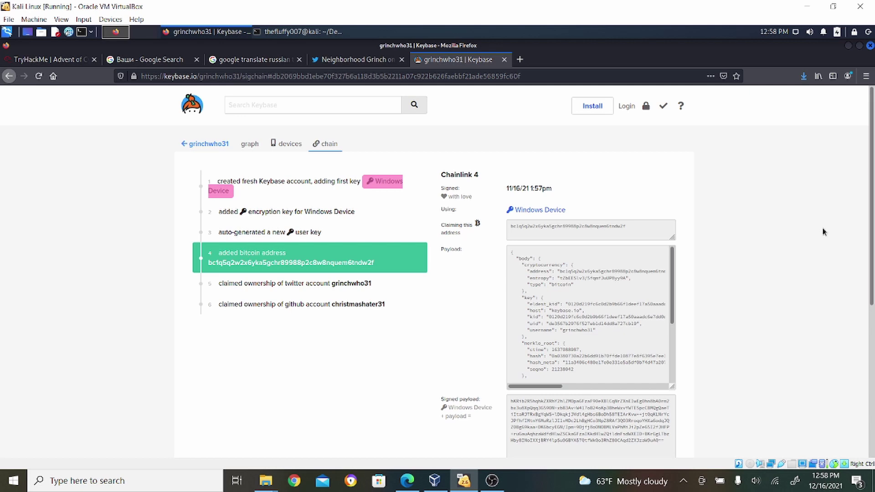
drag(872, 207, 873, 338)
scroll(534, 212, up, 5)
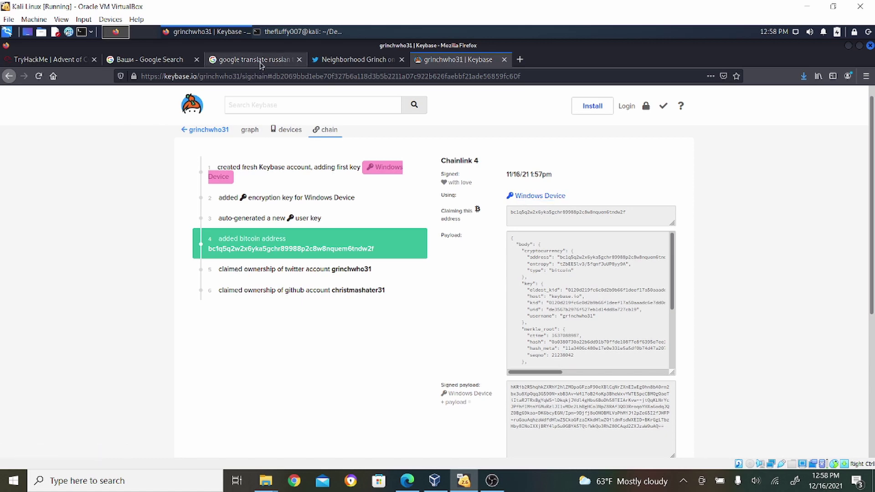
click(61, 61)
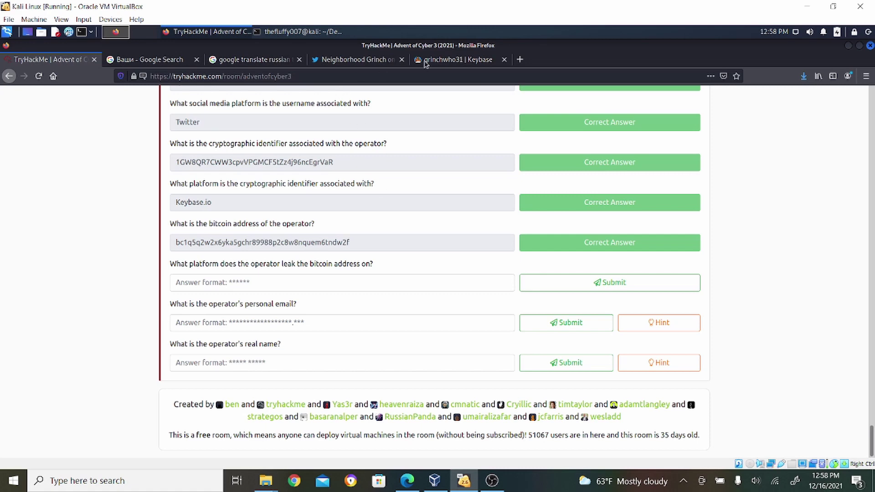
click(453, 60)
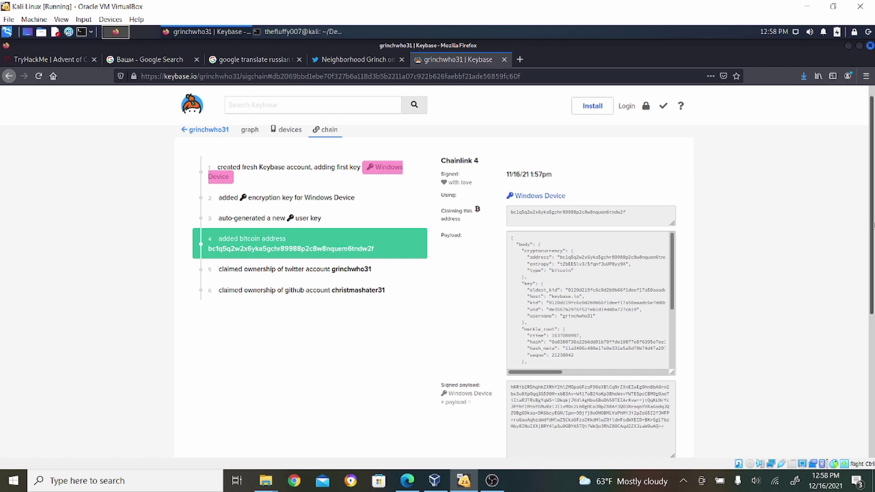
drag(873, 236, 873, 378)
drag(873, 347, 873, 150)
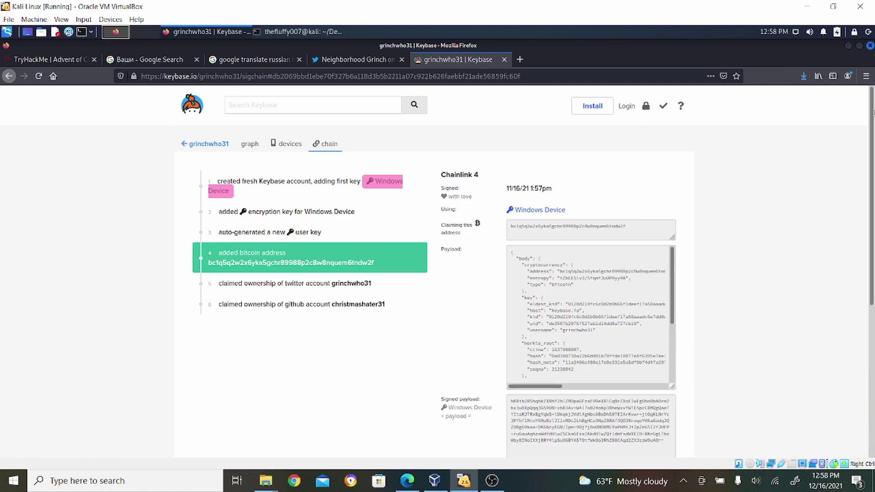
Step: Return to the Keybase profile, open the linked GitHub account christmashater31 and open its ChristBASHTree repository
click(187, 142)
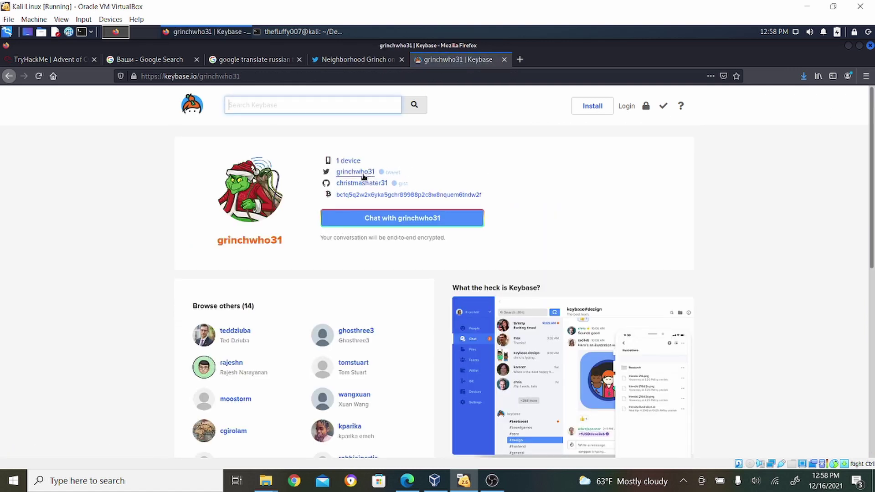
click(362, 184)
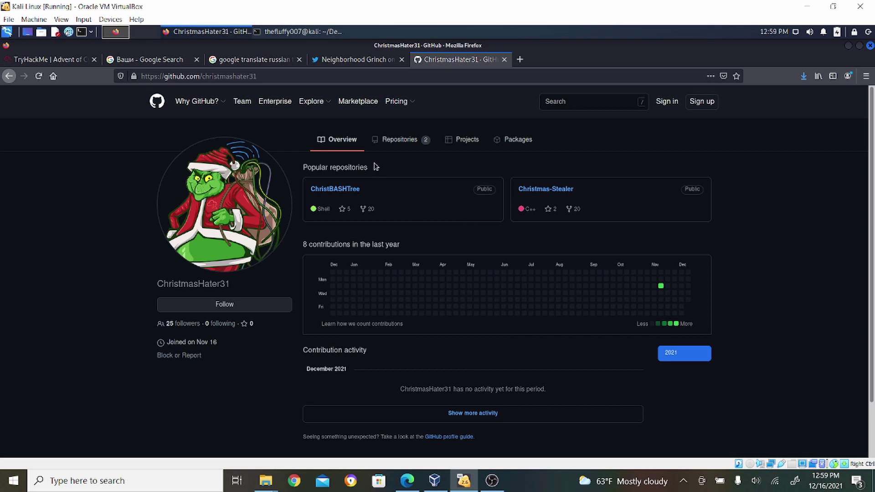
click(396, 141)
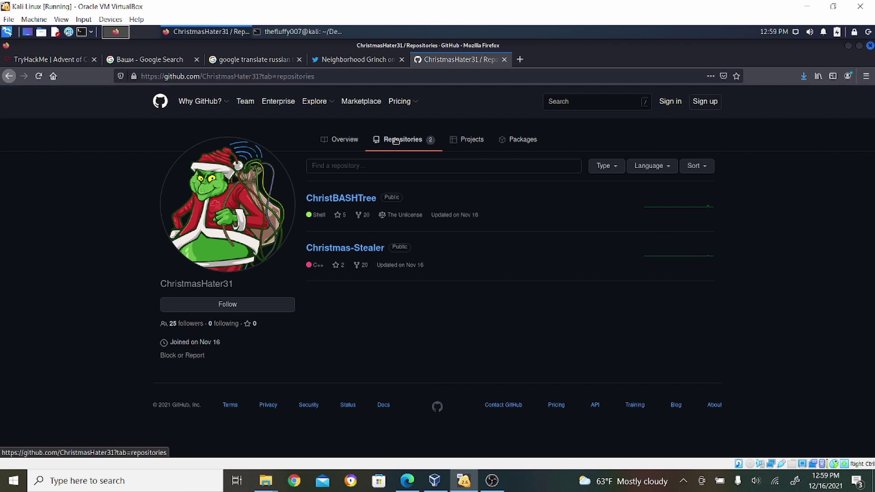
click(348, 200)
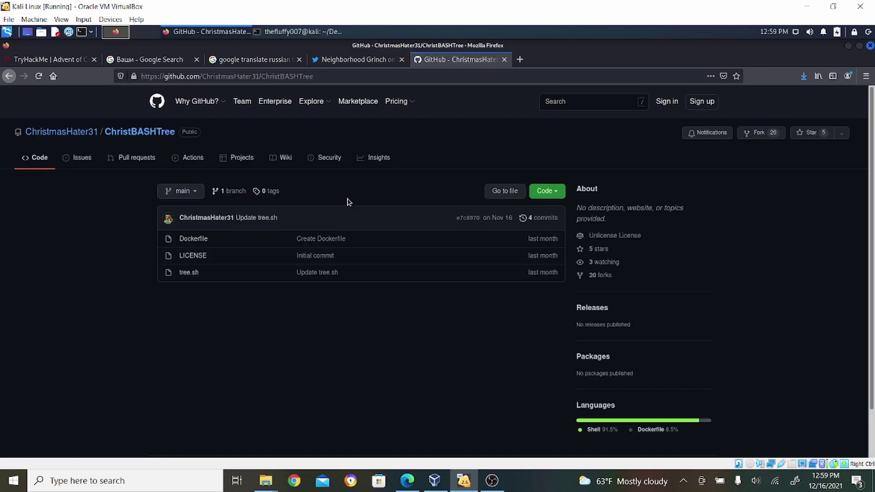
Step: Examine the Dockerfile, LICENSE and tree.sh files in the ChristBASHTree repository, and go back to the operator's Keybase profile
click(191, 242)
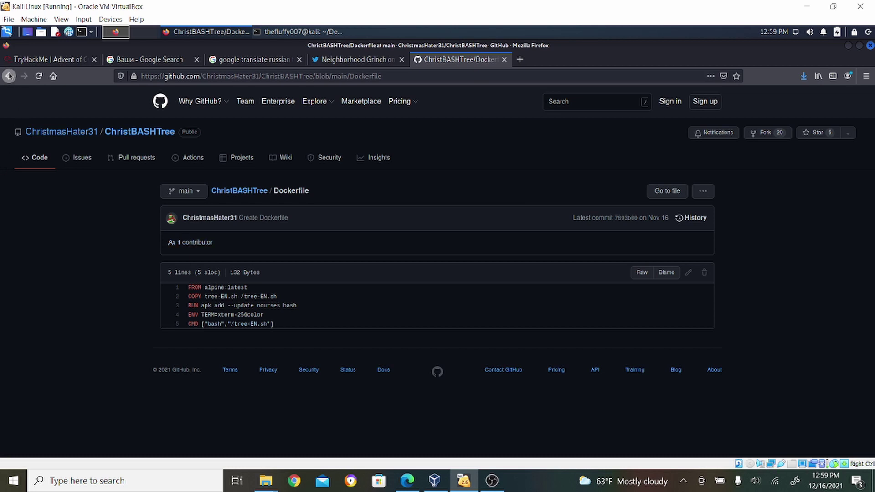
click(9, 76)
click(192, 256)
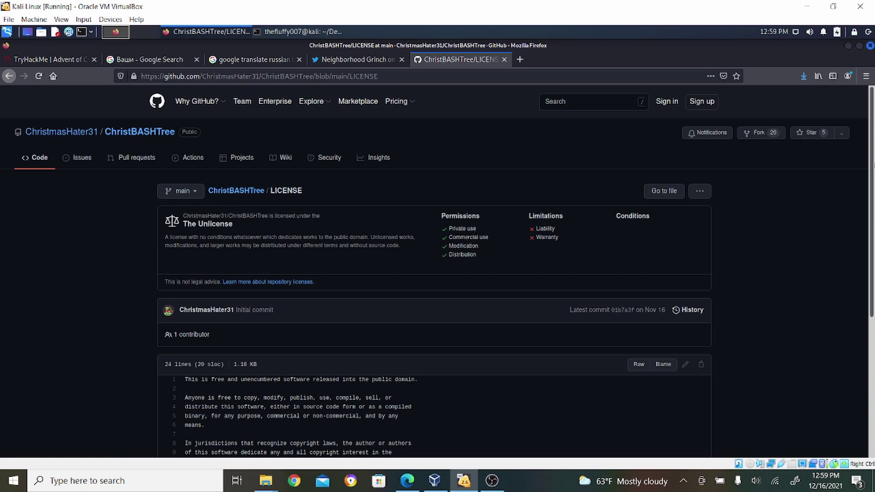
drag(872, 155, 843, 305)
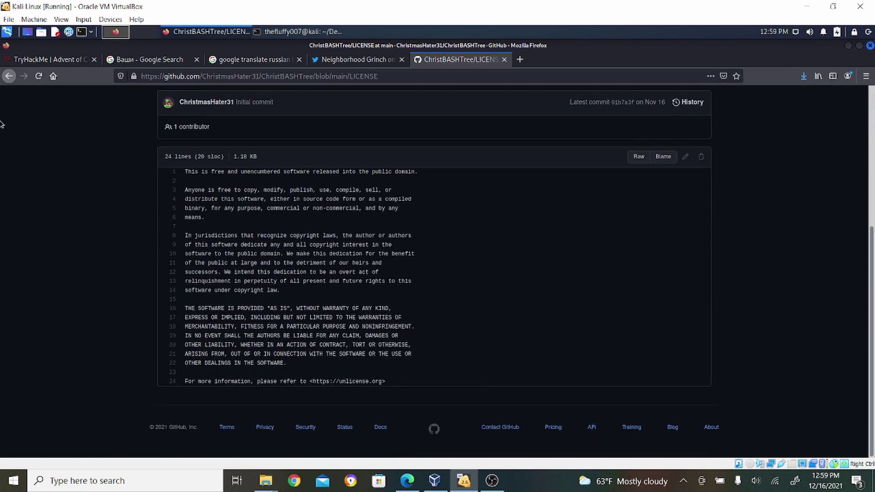
click(8, 75)
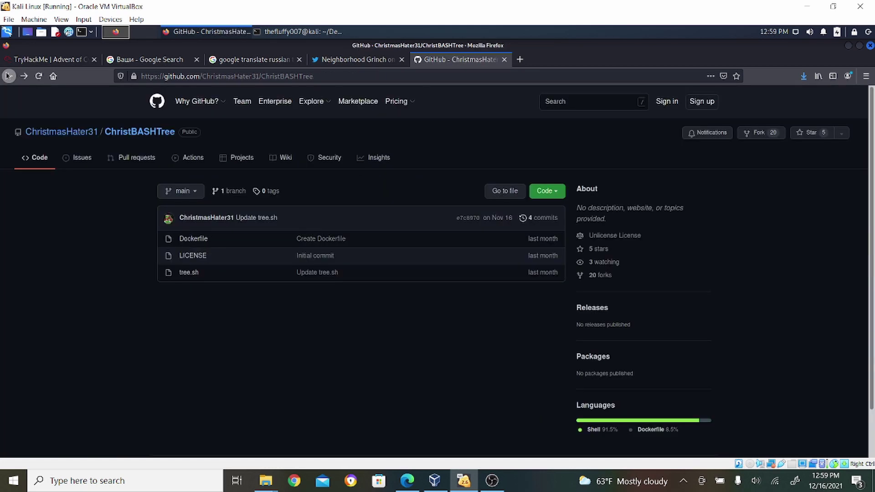
click(191, 272)
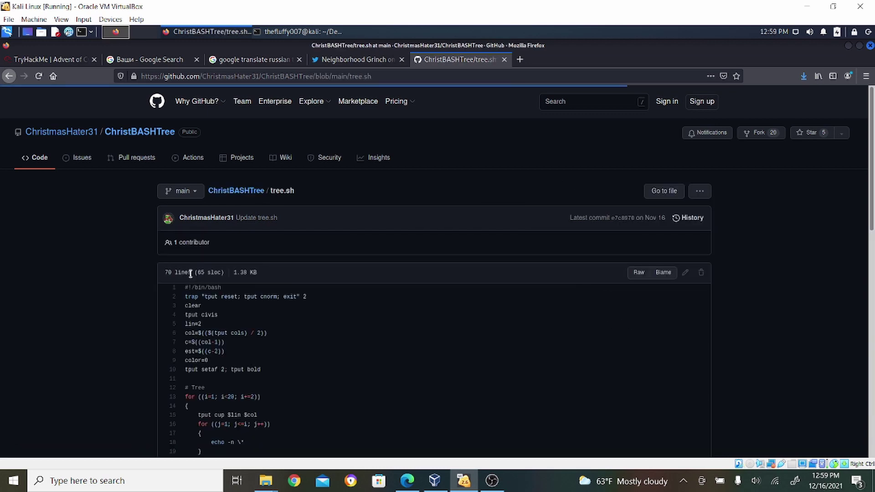
drag(872, 150, 825, 487)
click(9, 76)
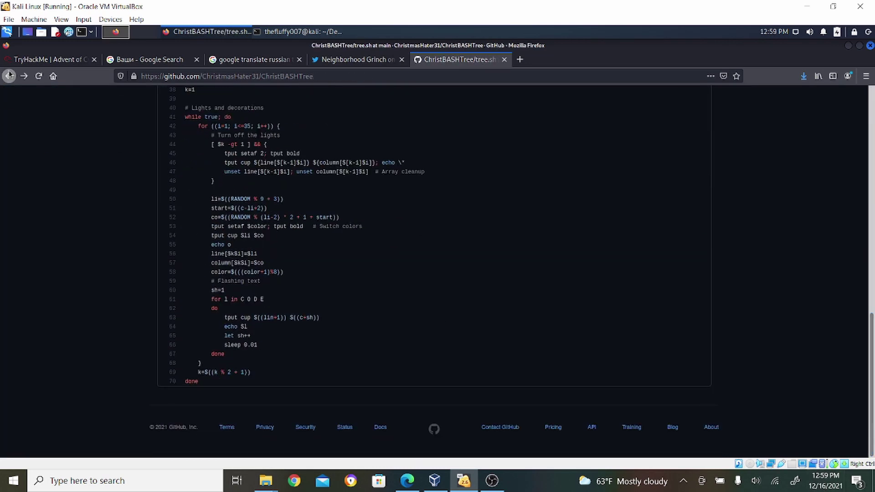
click(8, 76)
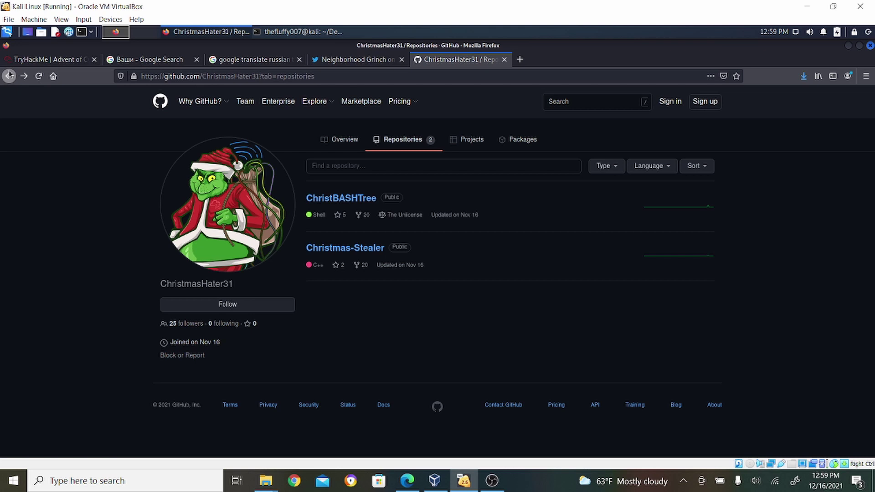
click(8, 76)
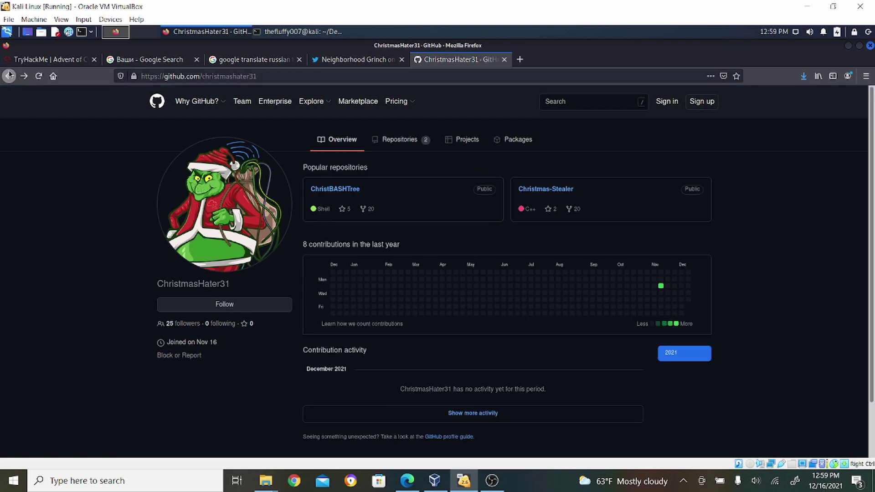
click(9, 75)
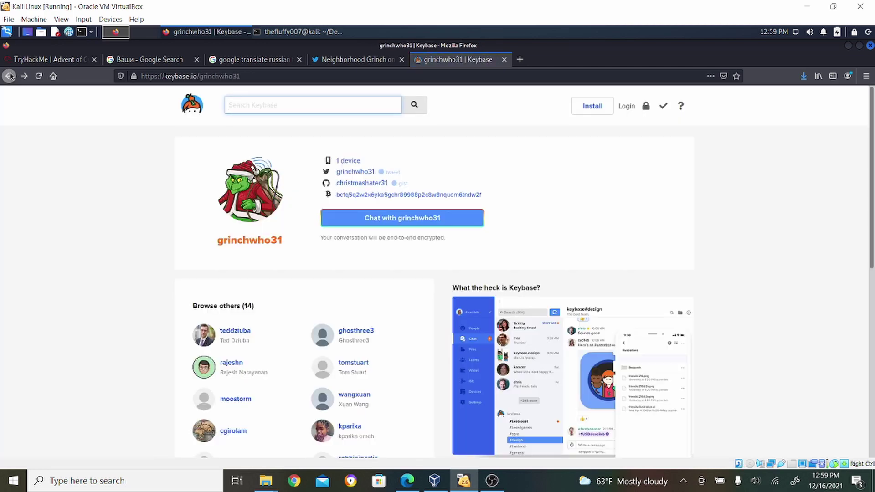
Step: Review the "OSINT & The Blockchain" and "Going Deeper" notes and the open questions on TryHackMe, returning to the Keybase profile
click(55, 60)
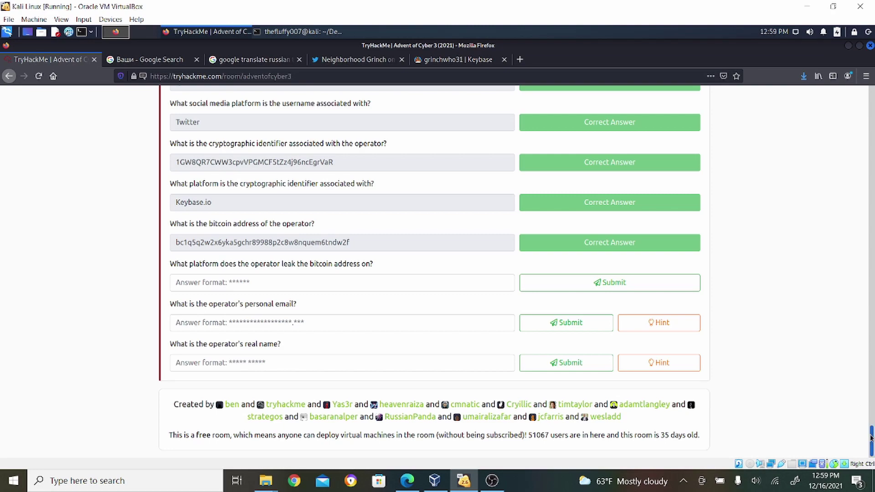
drag(870, 438, 870, 347)
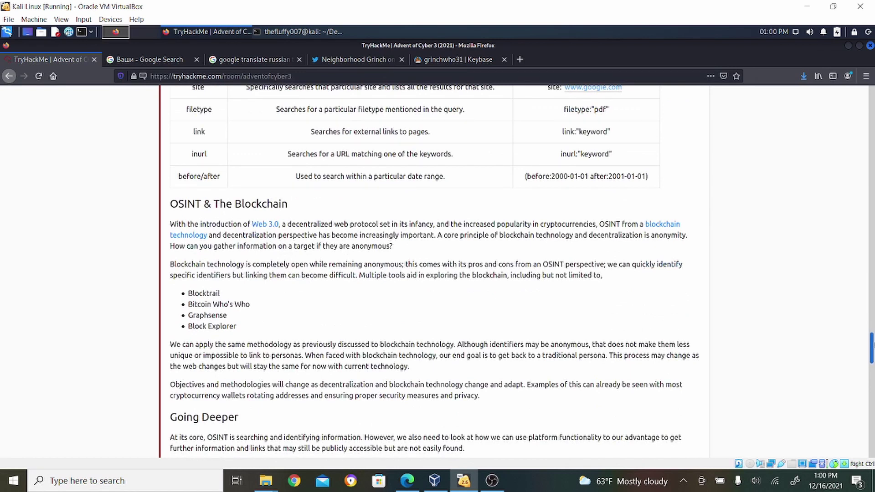
drag(871, 347, 871, 357)
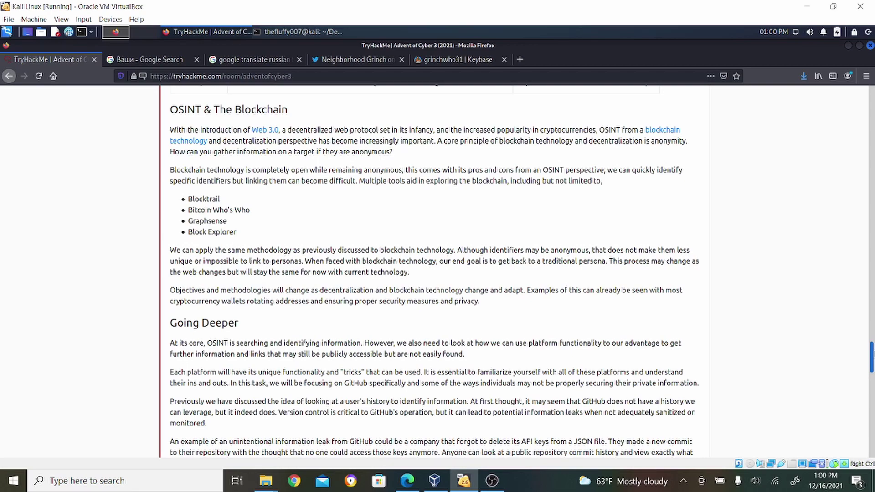
drag(871, 356, 871, 440)
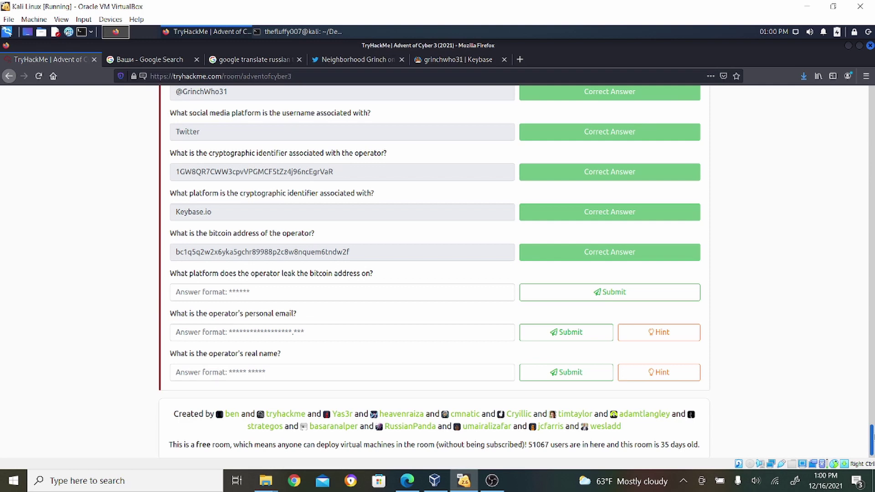
click(424, 63)
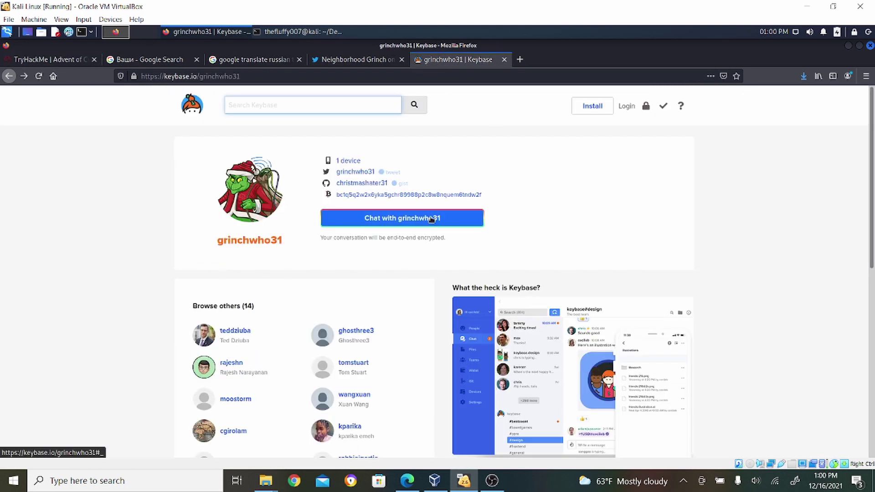
Step: Examine the Keybase chain entry for the bitcoin address, its Windows Device chainlink and the linked clinacl repository on GitHub
click(351, 197)
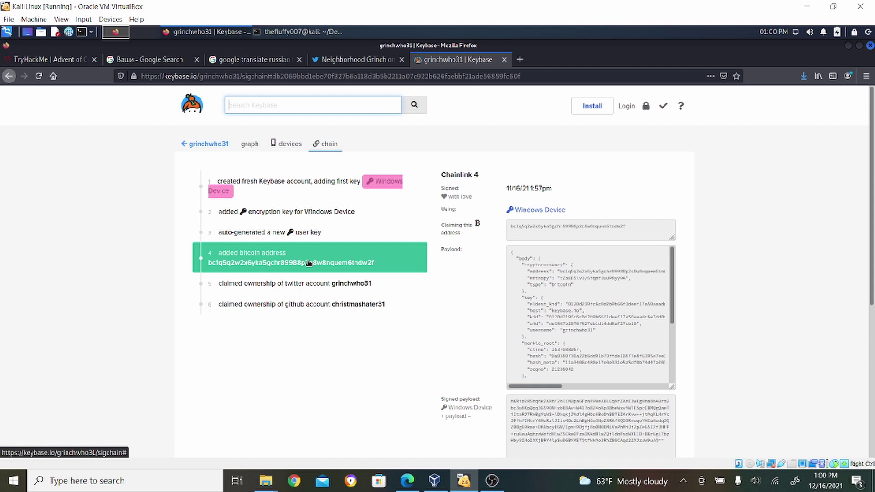
click(535, 211)
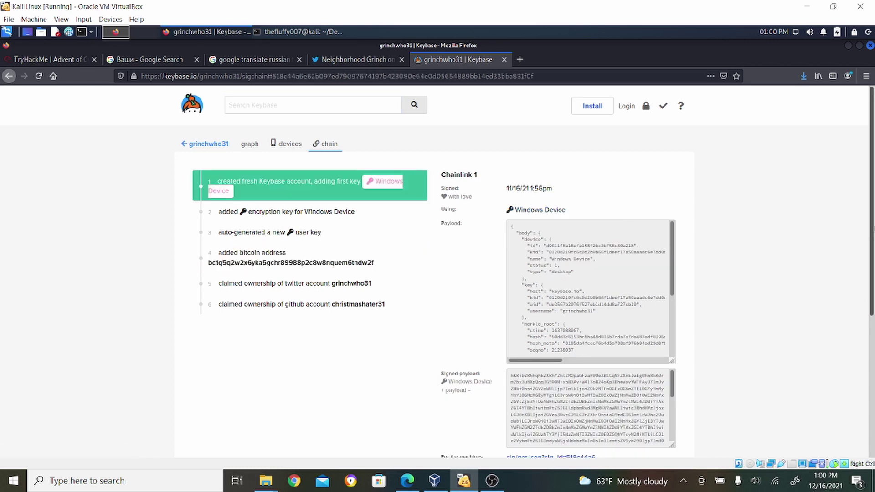
drag(871, 227, 870, 279)
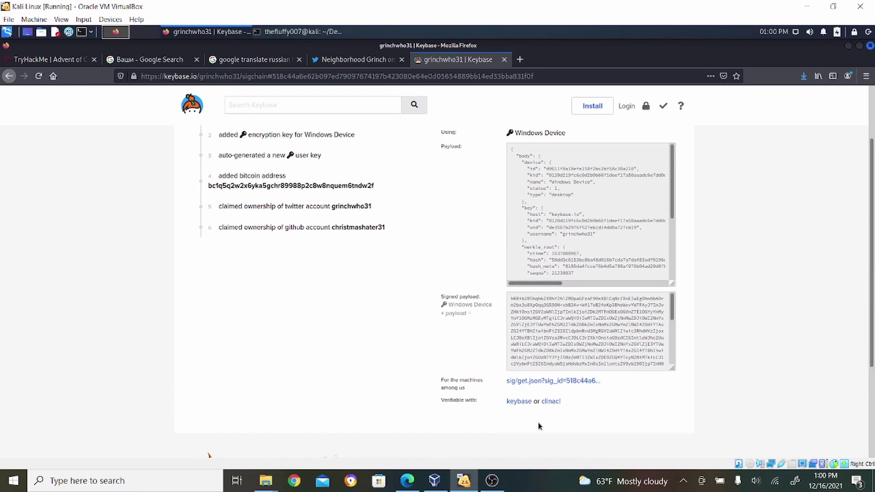
click(552, 404)
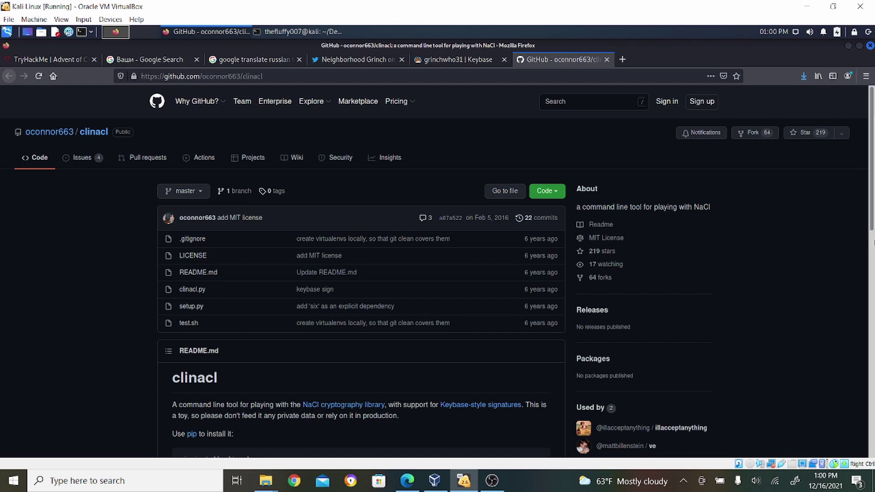
drag(872, 237, 872, 139)
click(606, 59)
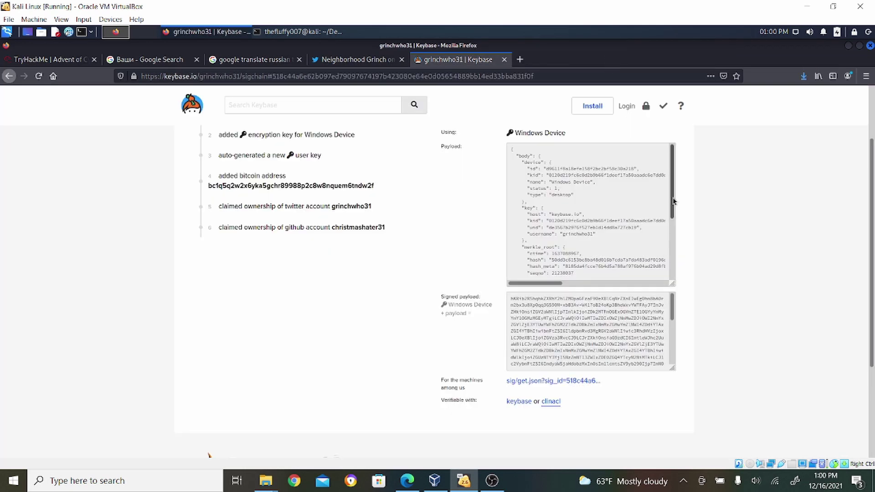
Step: Read through the payload of the chainlink that created the Keybase account
mouse_move(669, 202)
mouse_down()
mouse_move(670, 277)
mouse_move(676, 200)
mouse_up()
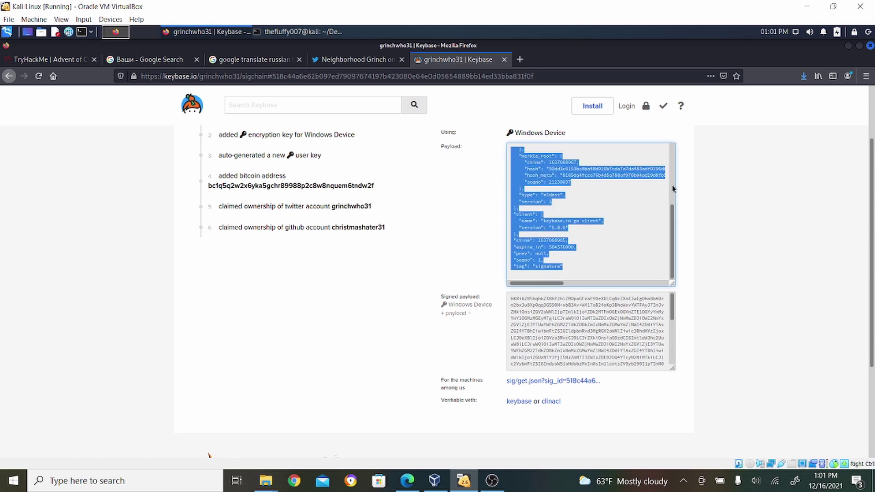
drag(671, 233, 690, 162)
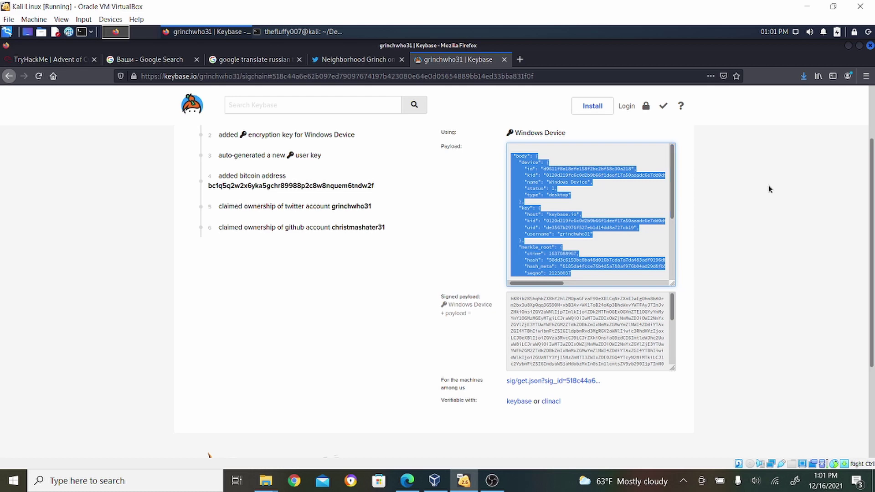
drag(872, 185, 873, 135)
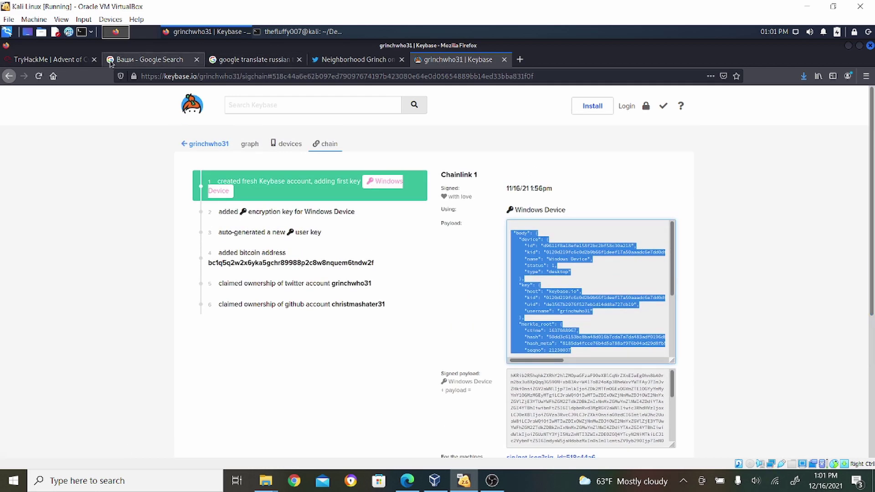
Step: Check TryHackMe's list of blockchain exploration tools, search Google for "blocktrail" in a new tab and open the Blocktrail result
click(52, 60)
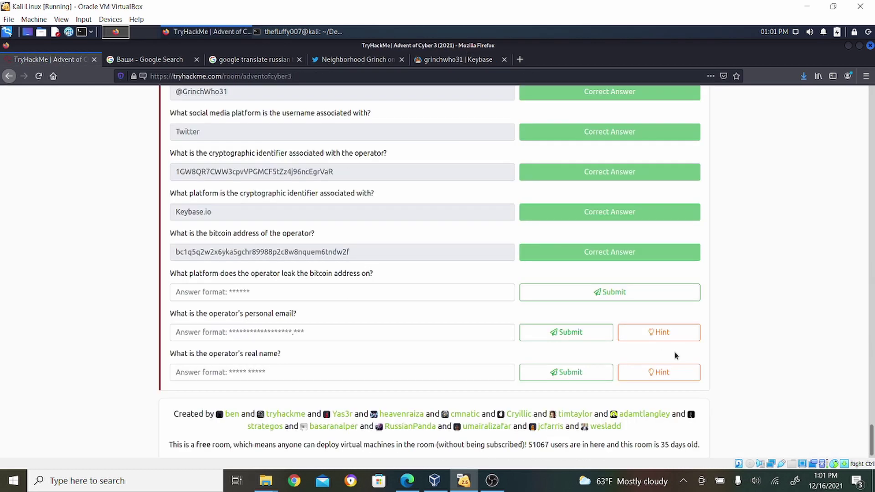
drag(871, 449, 860, 355)
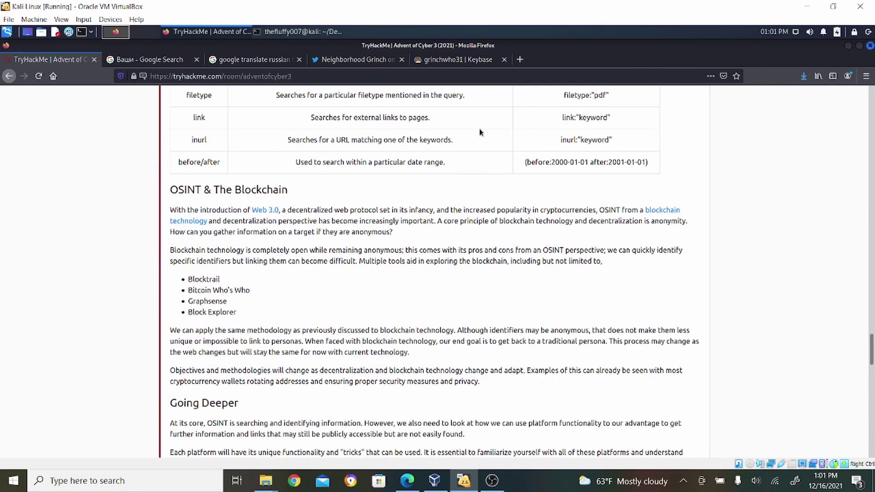
click(519, 60)
text(www.bloc)
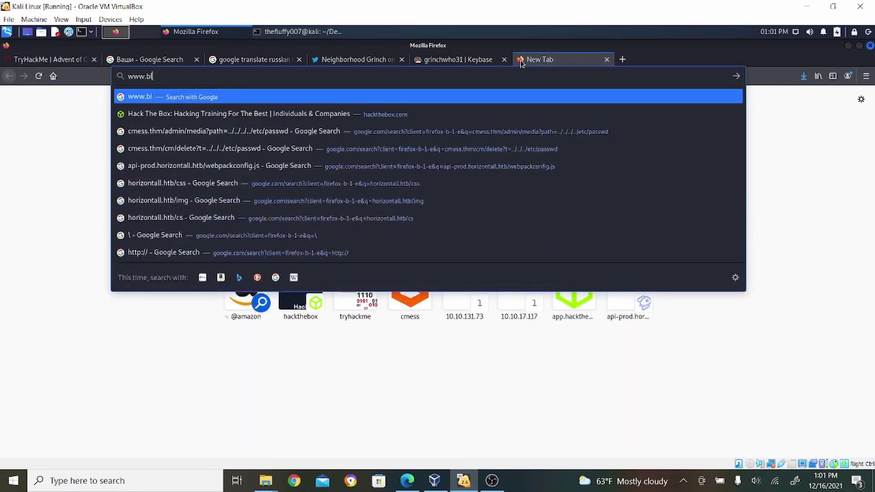
key(BackSpace)
key(BackSpace)
key(BackSpace)
key(BackSpace)
text(g)
key(BackSpace)
text(oo)
key(Return)
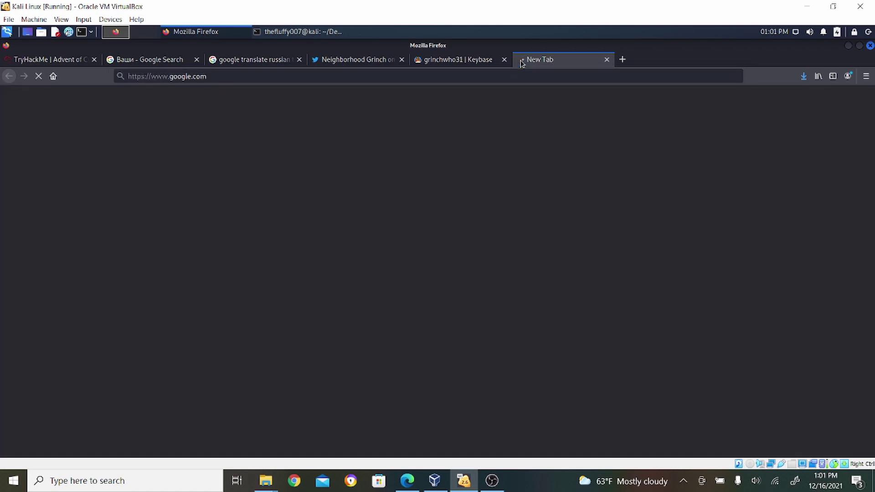
text(blocktrail)
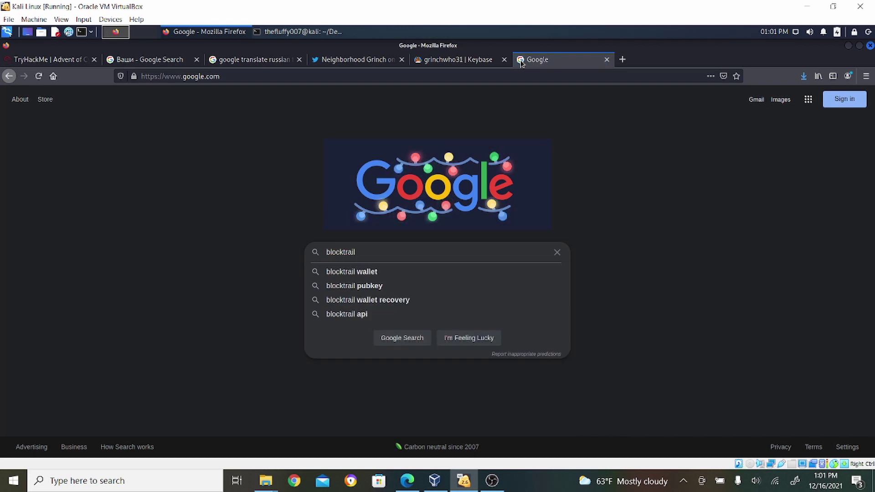
key(Return)
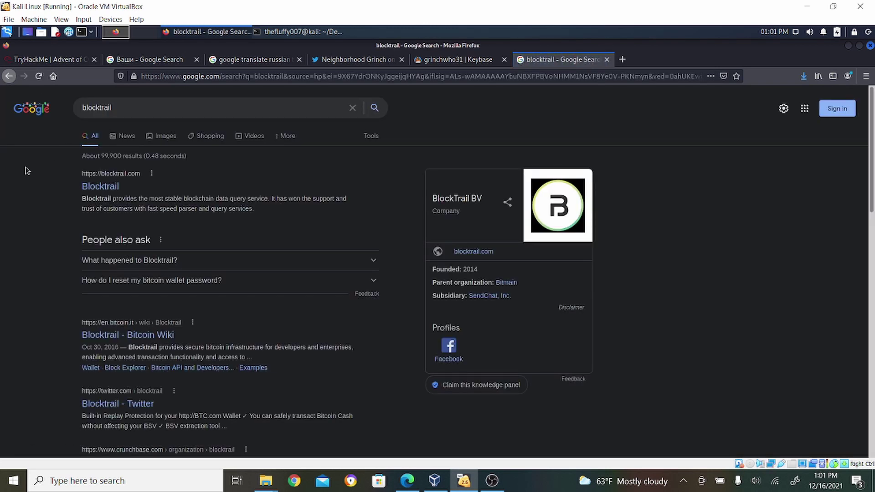
click(101, 187)
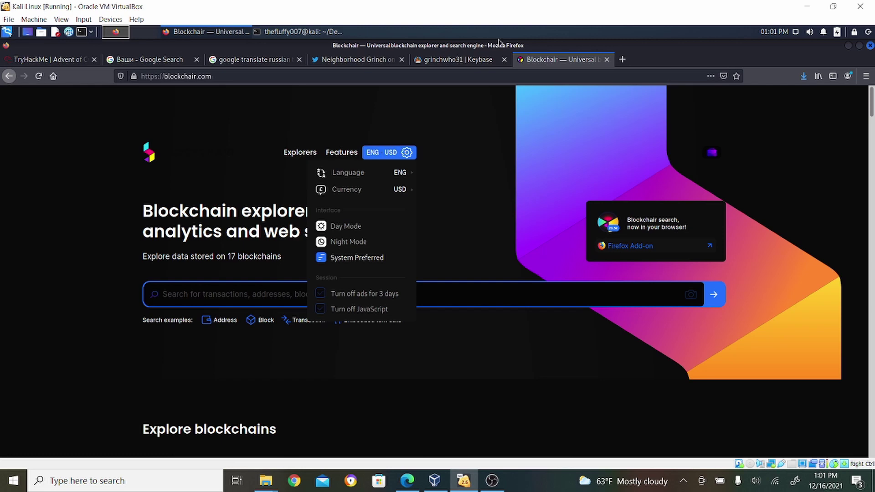
Step: Go back to the operator's Keybase profile and copy the bitcoin address listed there
click(450, 61)
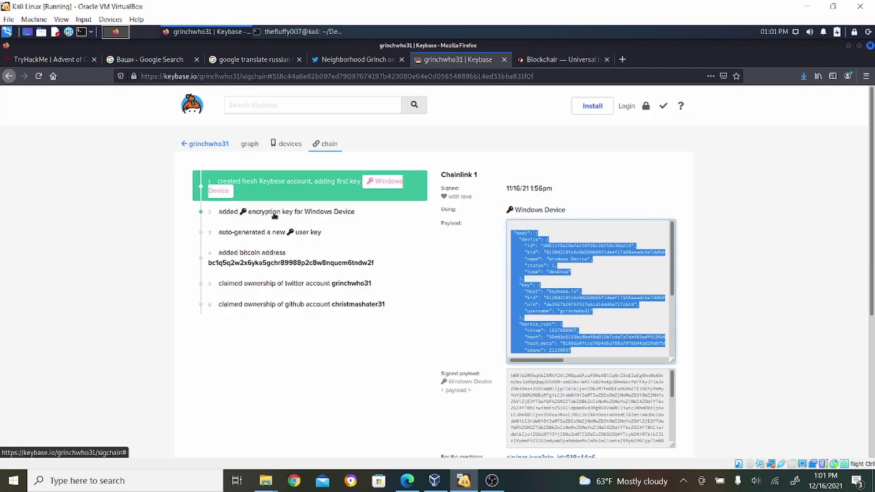
click(9, 76)
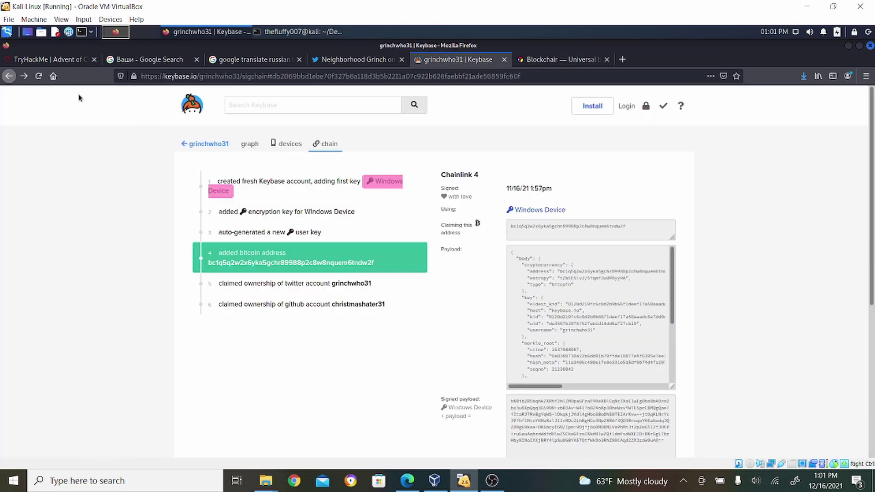
click(9, 76)
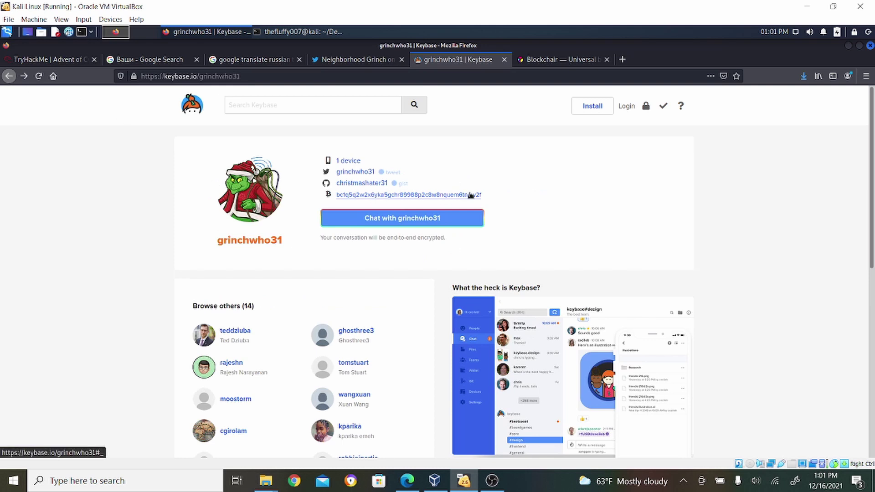
drag(488, 199, 358, 196)
click(338, 196)
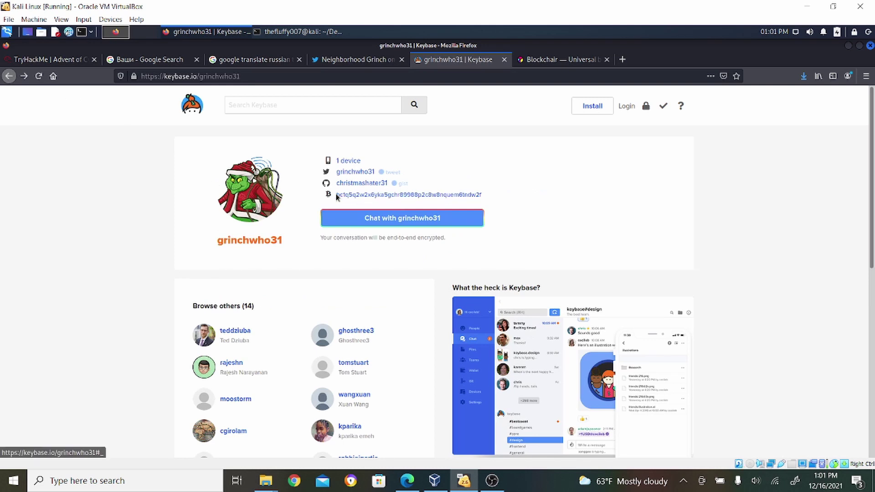
double_click(338, 196)
key(ctrl+c)
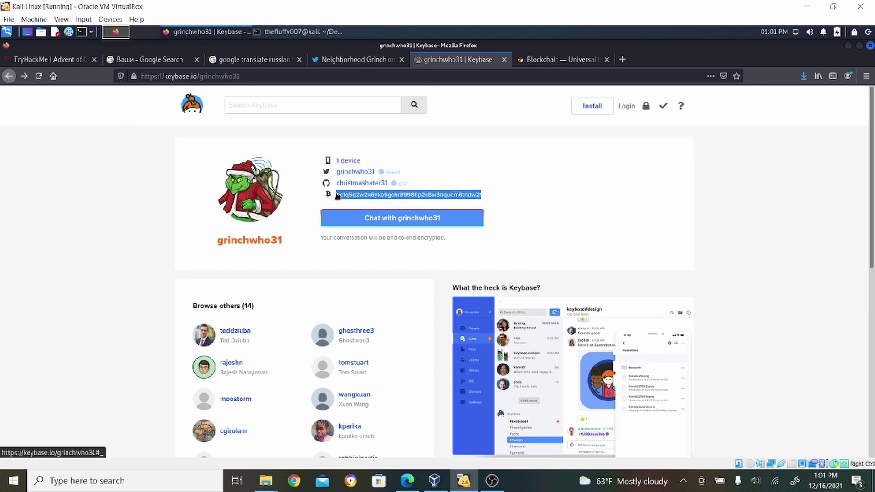
Step: Search Blockchair for the copied bitcoin address
click(580, 63)
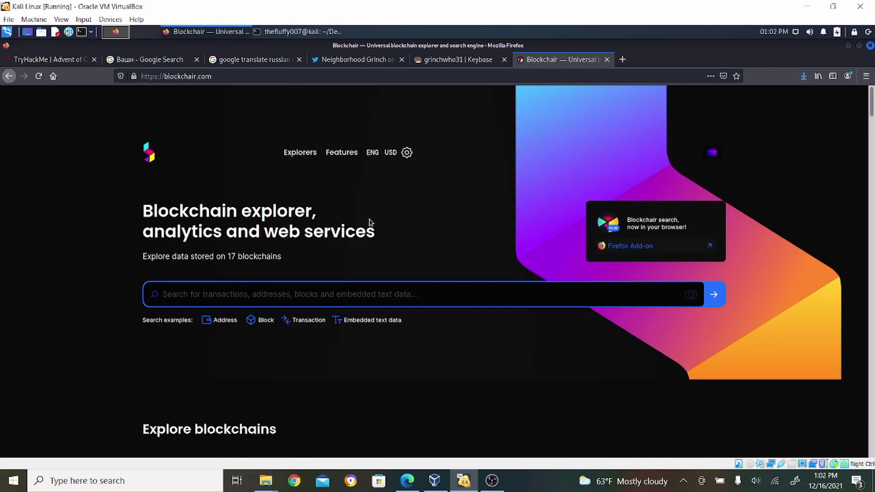
key(ctrl+v)
key(Return)
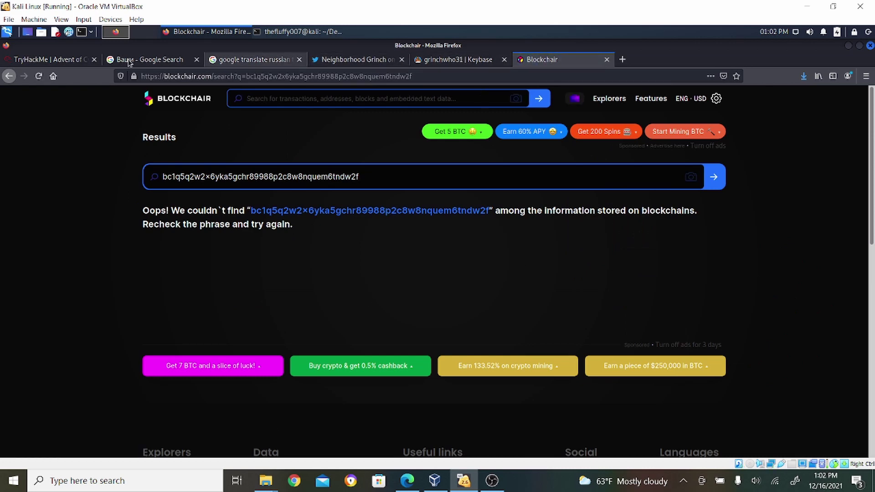
Step: Recheck the tool list on TryHackMe, search Google for "bitcoin whos who" in a new tab and open the BitcoinWhosWho site
click(50, 57)
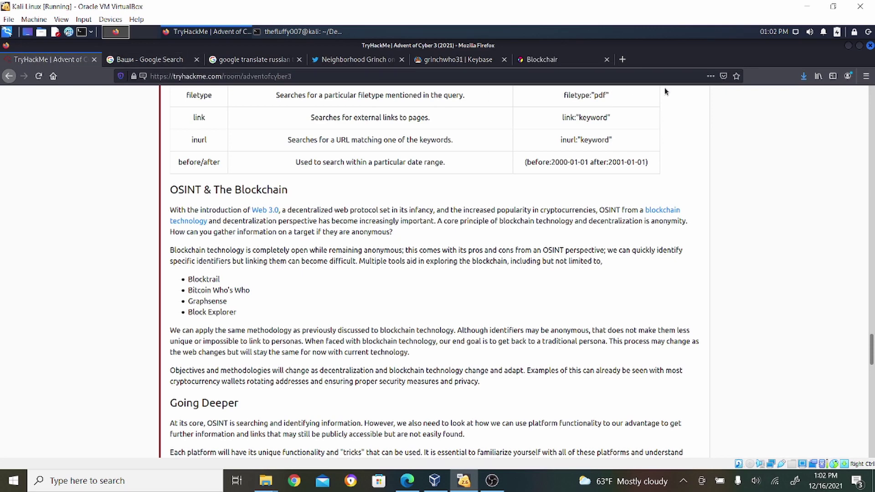
click(622, 60)
text(www.google.com/)
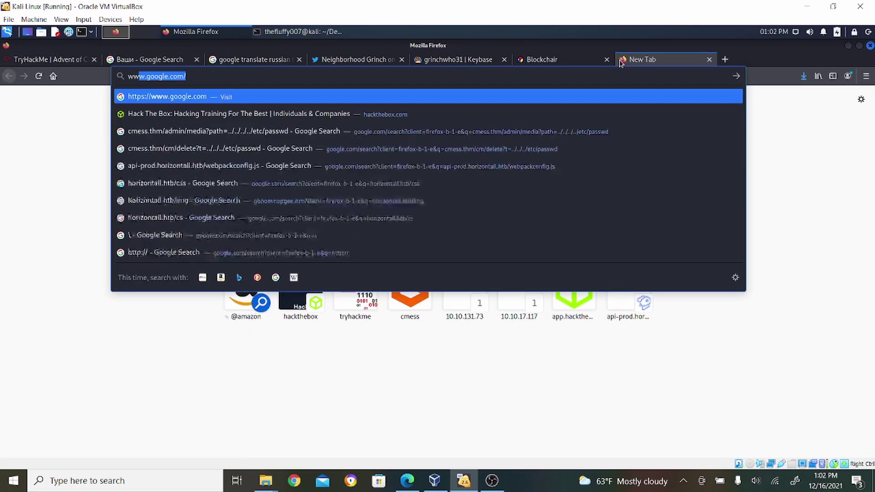
key(Return)
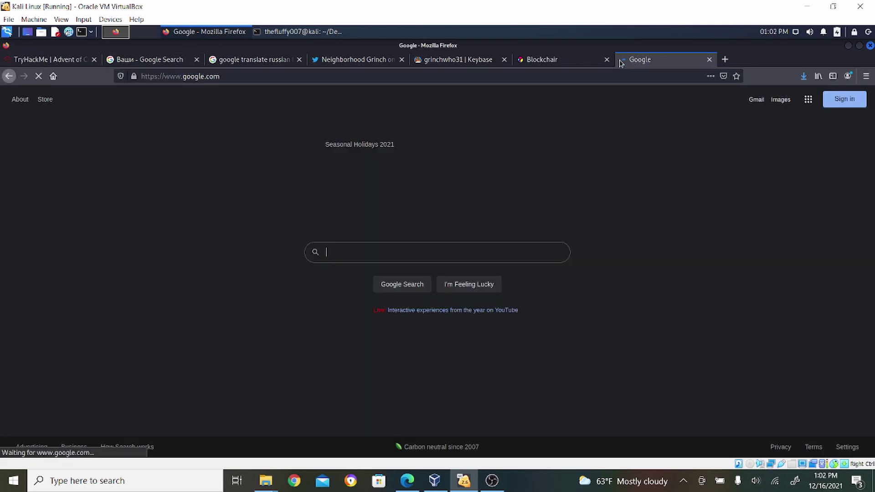
text(bitcoin whos who)
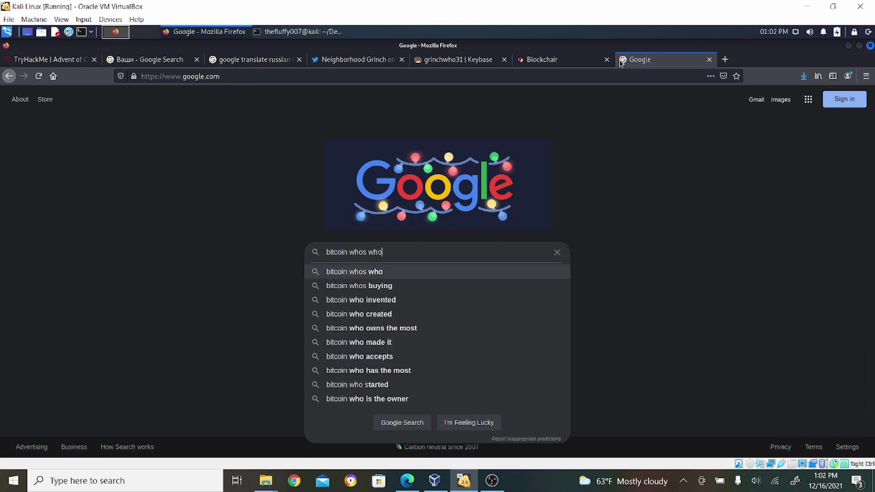
key(Return)
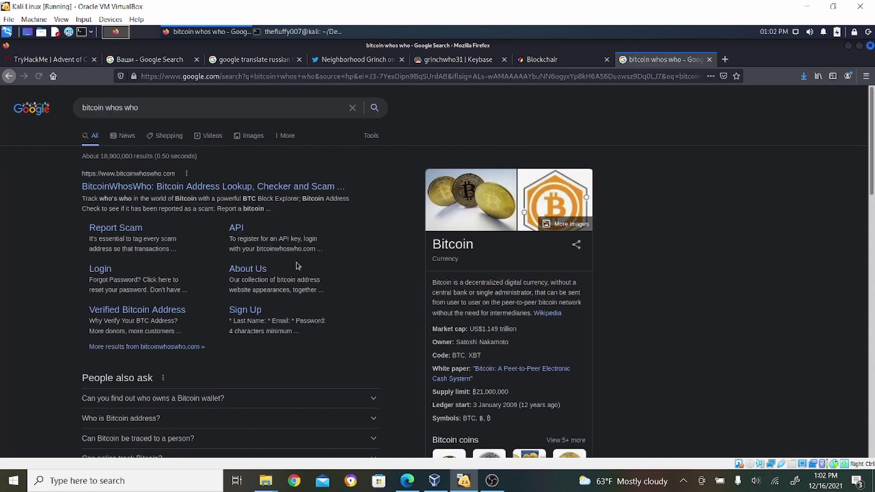
click(206, 187)
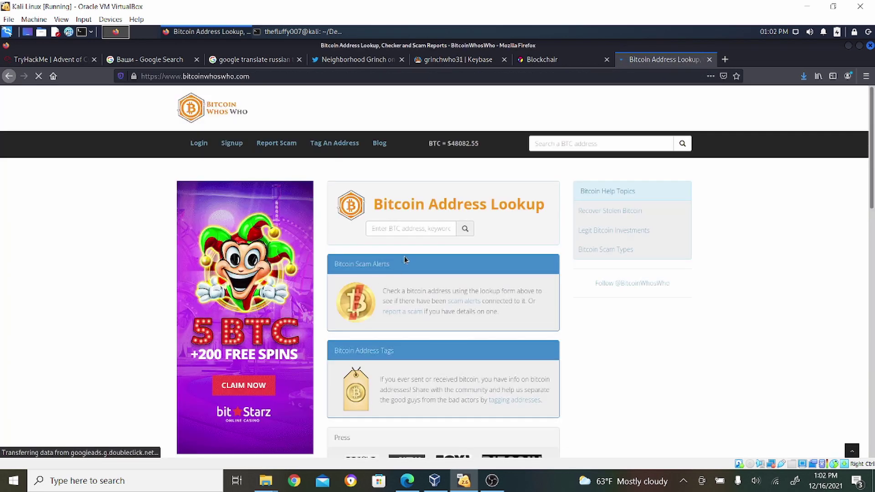
Step: Look up the operator's bitcoin address on BitcoinWhosWho and examine its address report
click(408, 226)
key(ctrl+v)
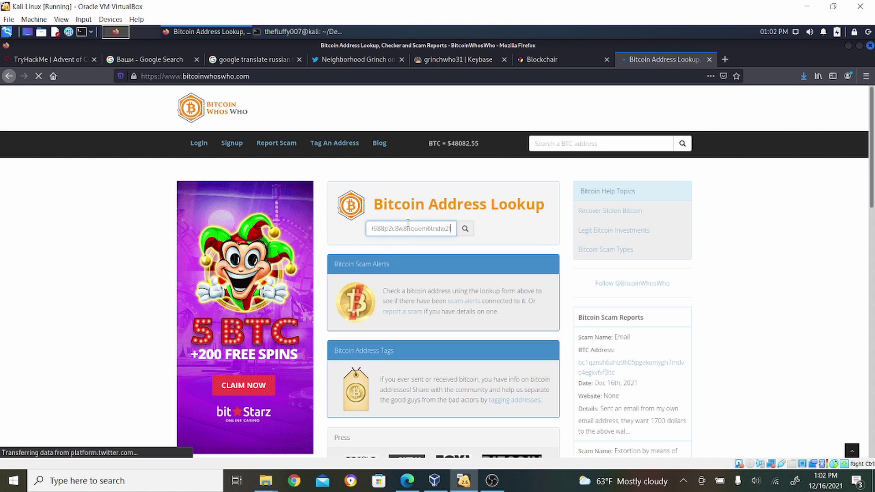
key(Return)
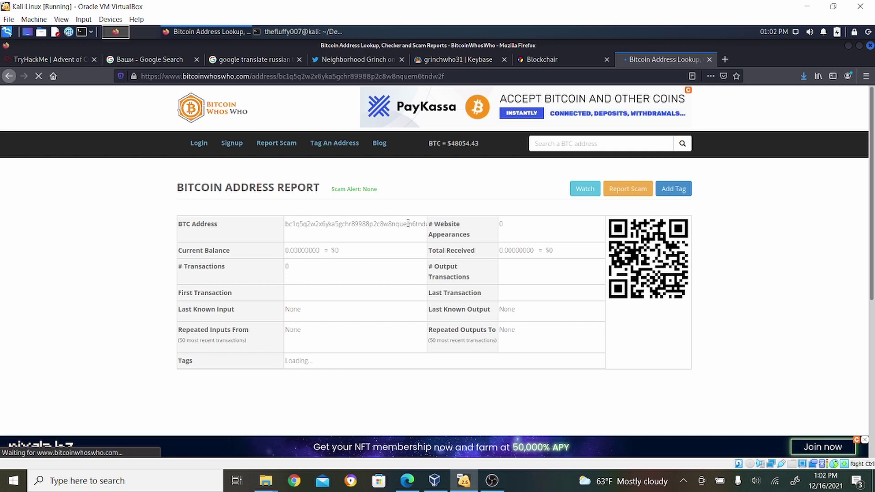
scroll(408, 223, down, 3)
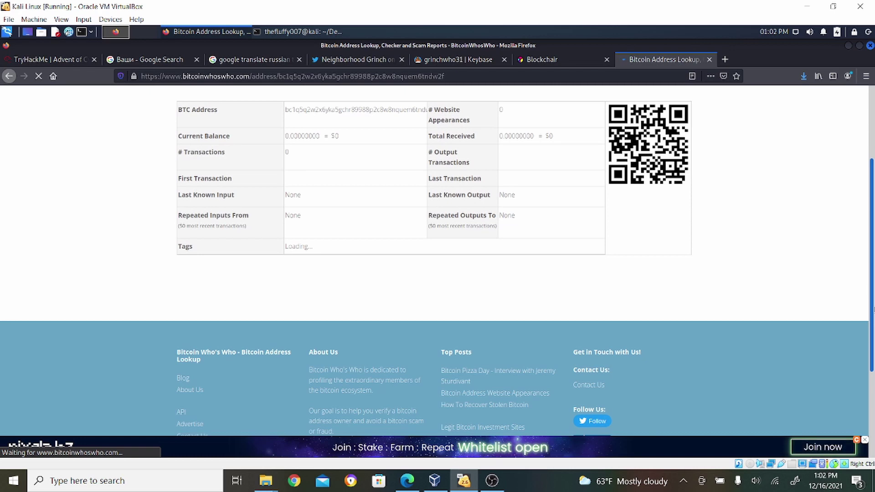
scroll(160, 120, up, 3)
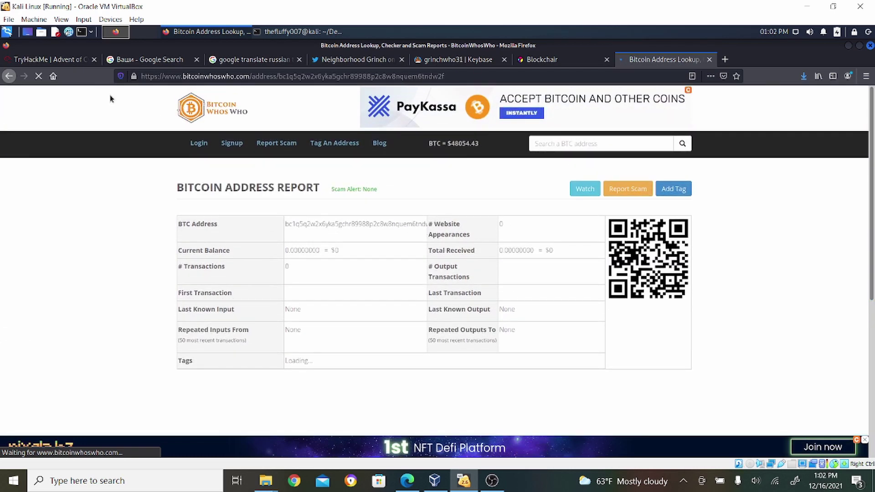
Step: Review the unanswered questions and the "OSINT & The Blockchain" notes on TryHackMe
click(50, 59)
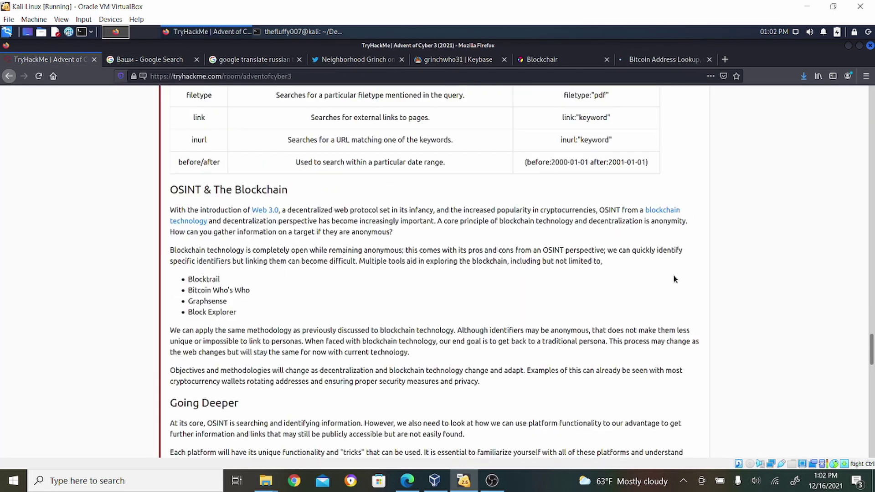
drag(871, 339, 871, 431)
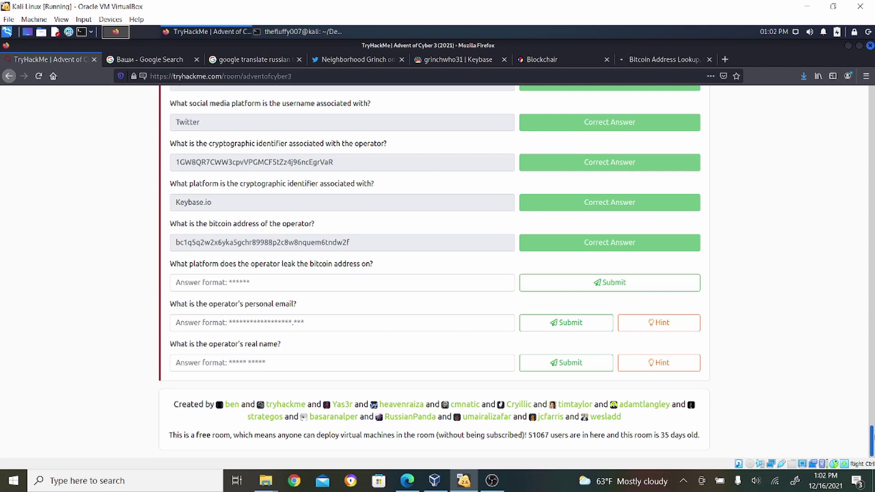
drag(871, 432, 871, 347)
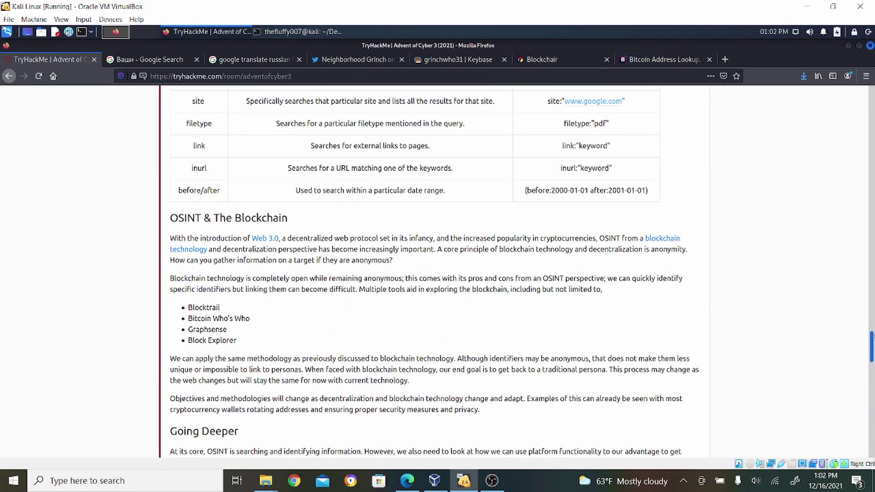
Step: Review the OSINT notes on TryHackMe and submit "GitHub" as the platform where the operator leaks the bitcoin address
drag(871, 347, 872, 440)
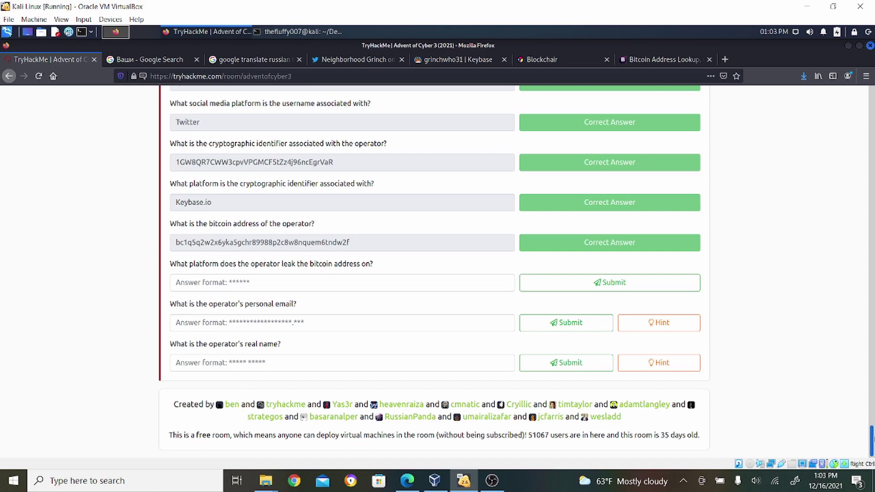
scroll(435, 273, up, 20)
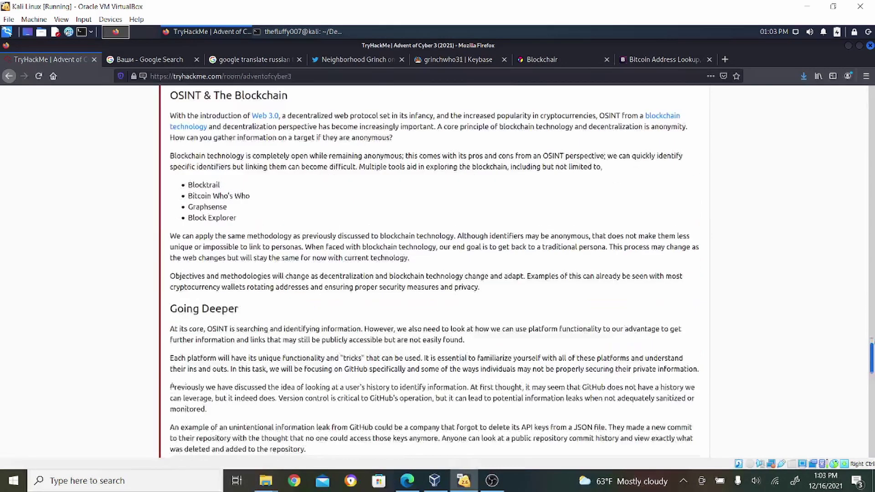
scroll(435, 273, up, 15)
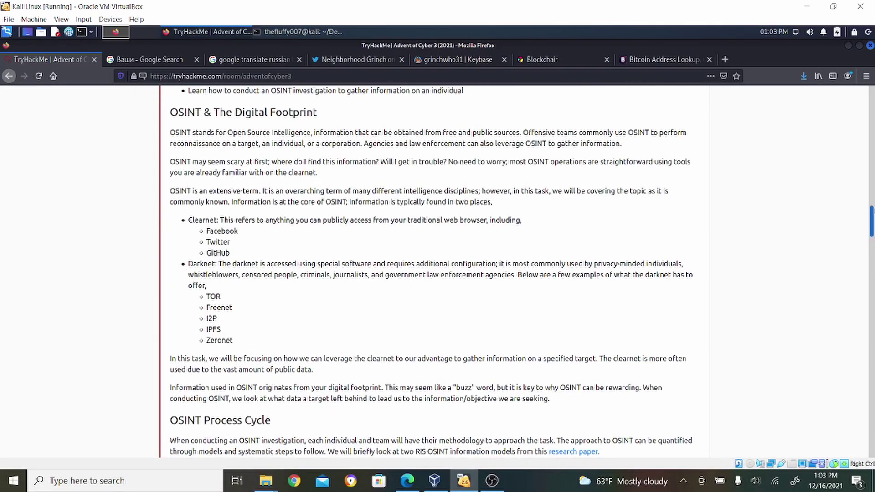
scroll(435, 273, down, 20)
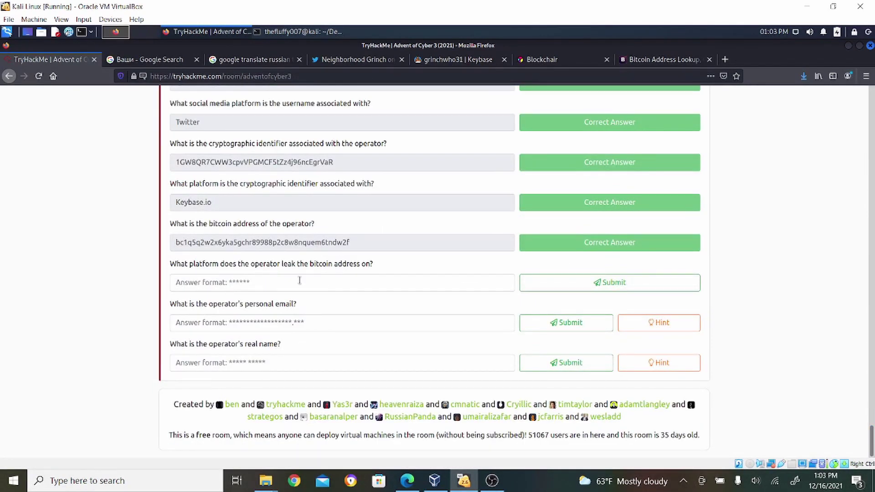
click(300, 280)
text(GitHub)
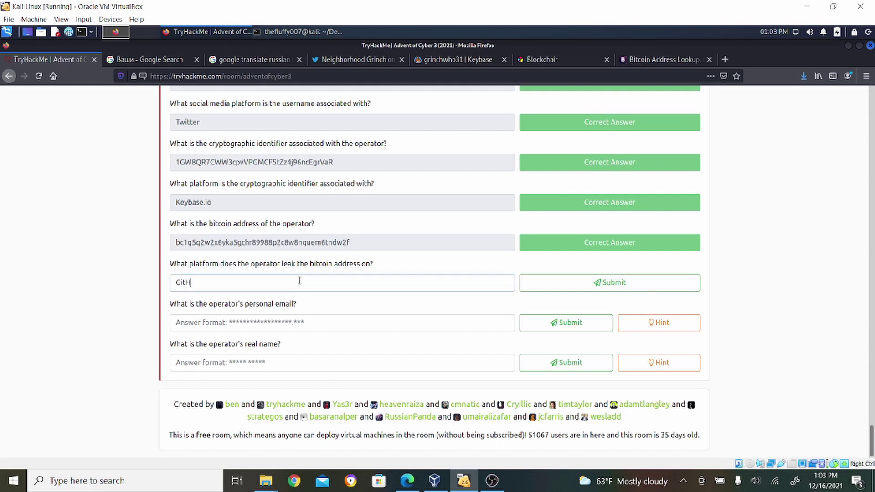
click(563, 274)
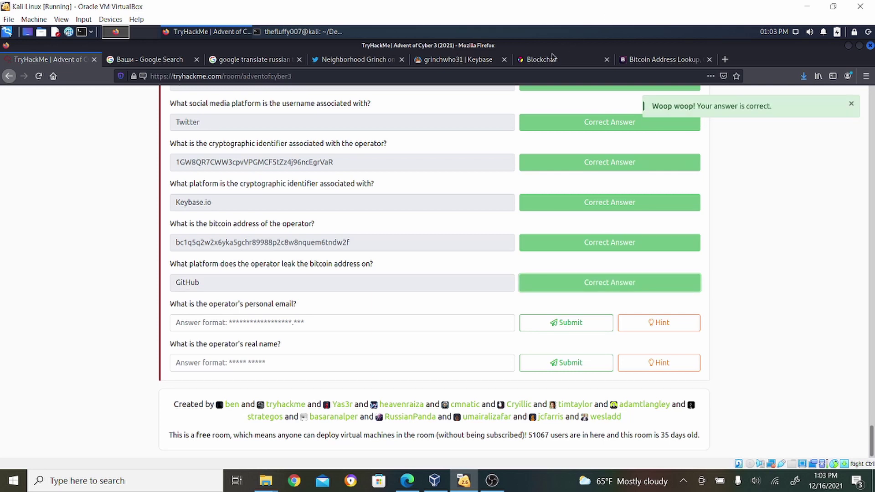
Step: Close the Blockchair and BitcoinWhosWho tabs
click(600, 57)
click(606, 61)
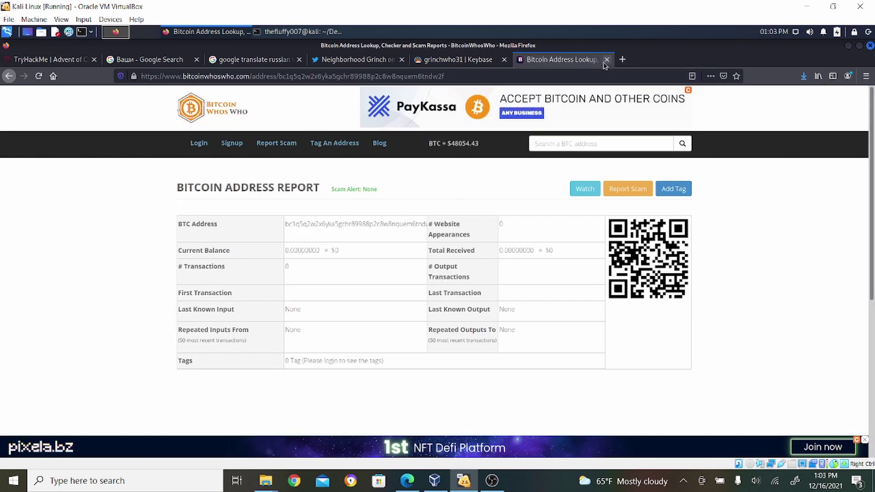
click(606, 60)
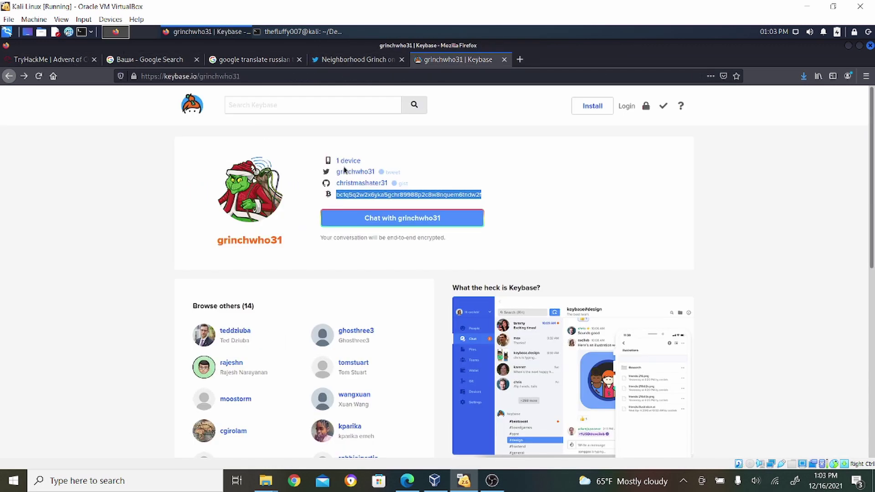
Step: Open the christmashater31 GitHub profile linked on Keybase and highlight the bitcoin address in the Christmas-Stealer repository's ransom.cpp
click(362, 183)
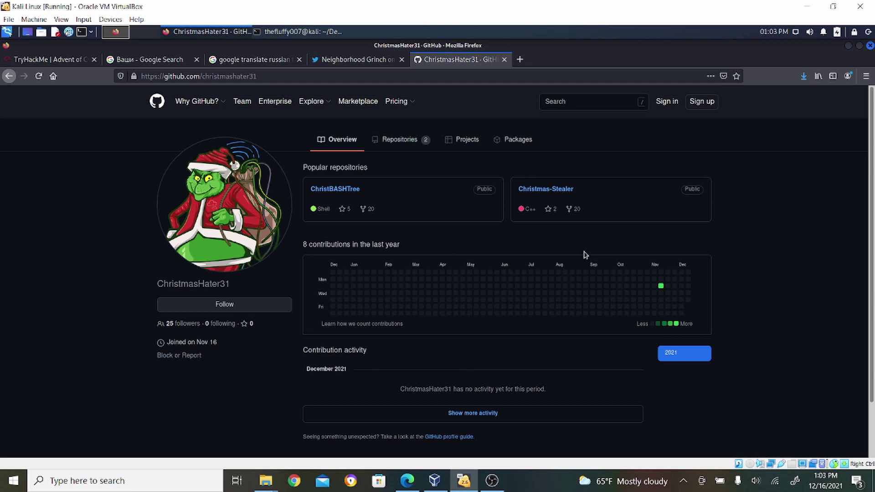
click(547, 188)
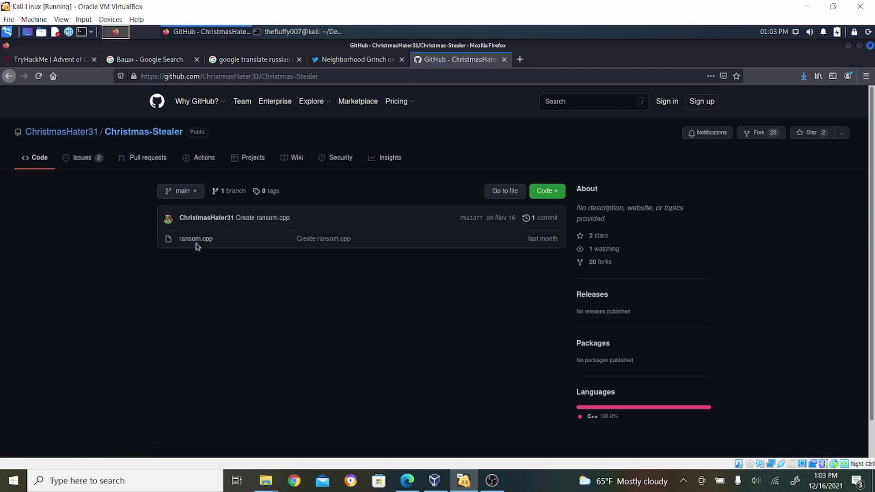
click(195, 239)
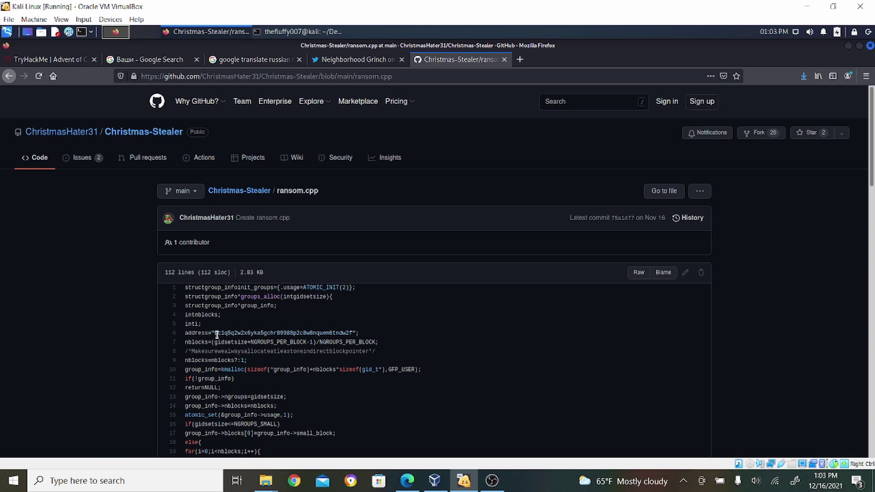
drag(217, 335, 354, 340)
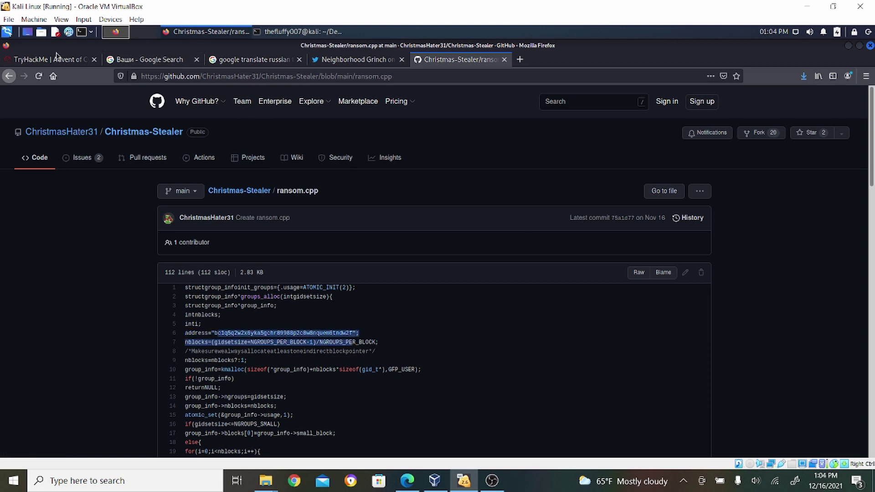
Step: Recheck the bitcoin leak question on TryHackMe and read through the rest of the ransom.cpp code on GitHub
click(56, 60)
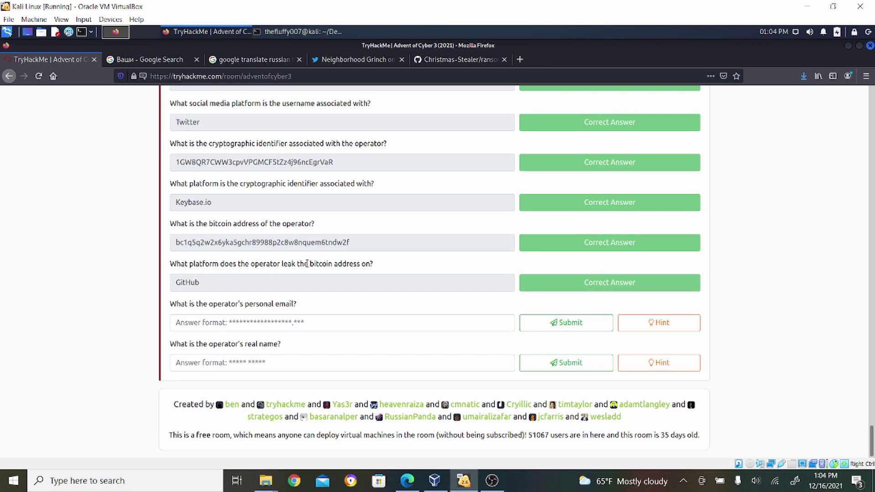
click(453, 62)
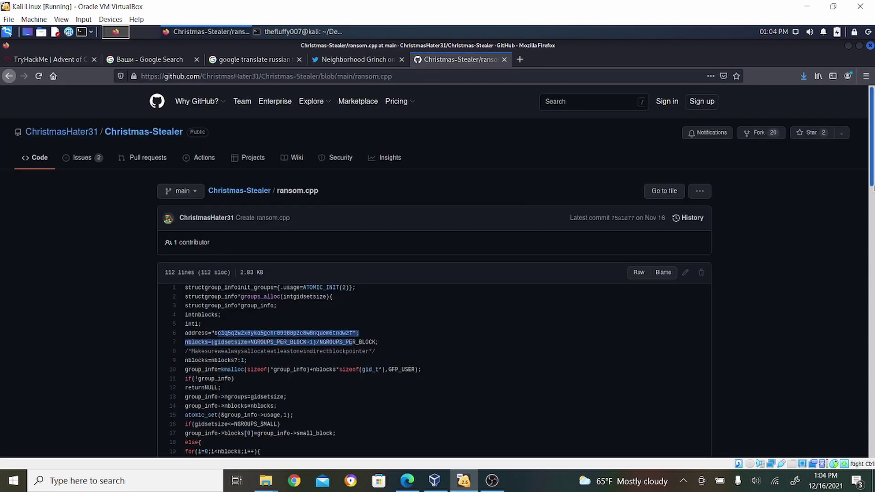
click(873, 260)
drag(873, 260, 873, 305)
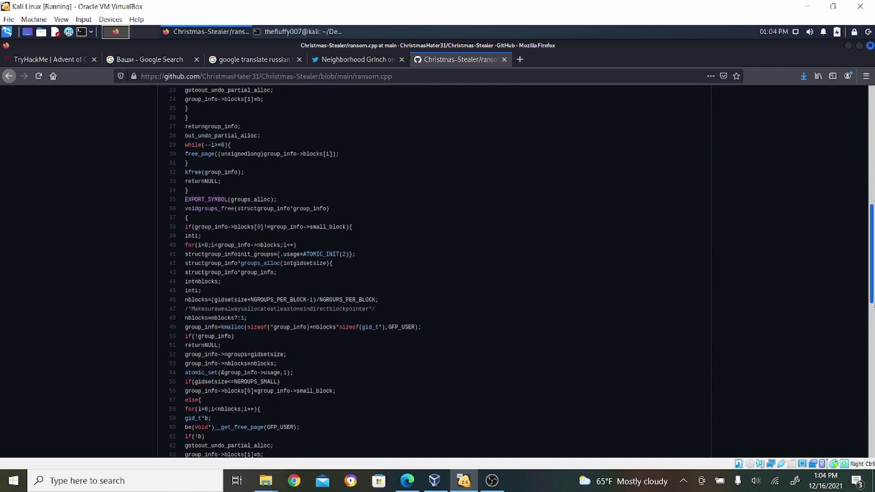
drag(872, 305, 873, 182)
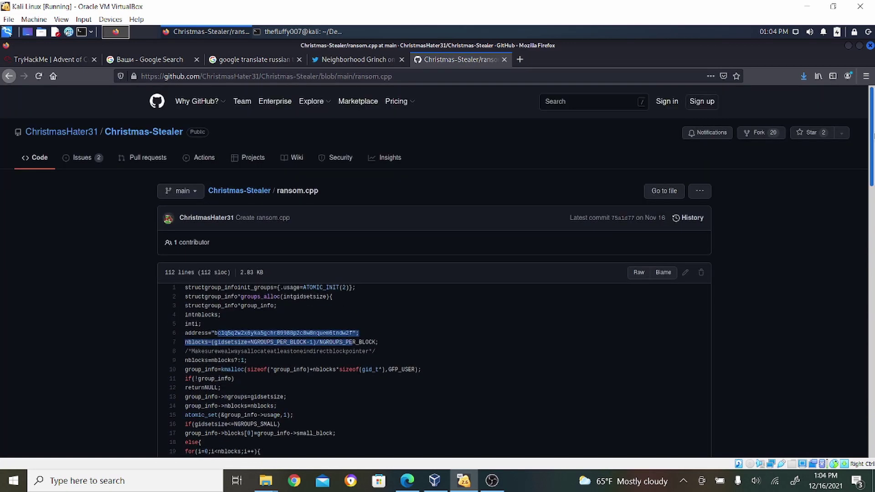
Step: Go back to the ChristmasHater31 profile and review the remaining questions and OSINT notes on TryHackMe
click(8, 76)
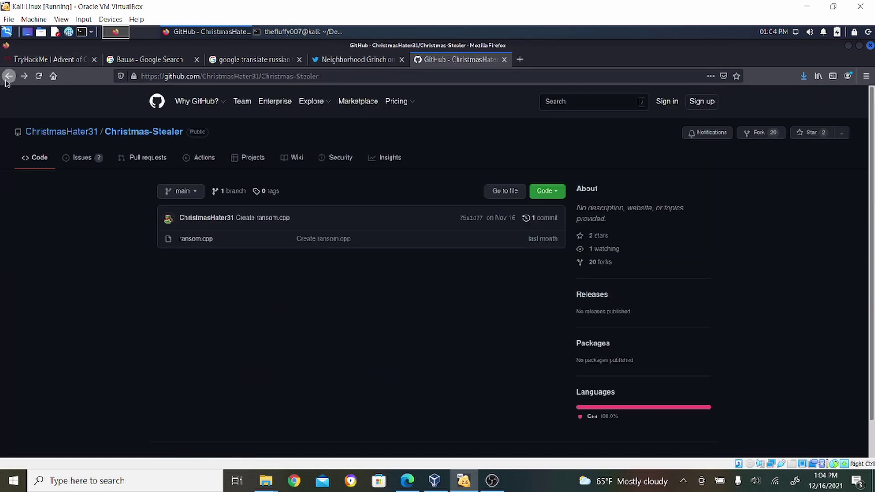
click(8, 76)
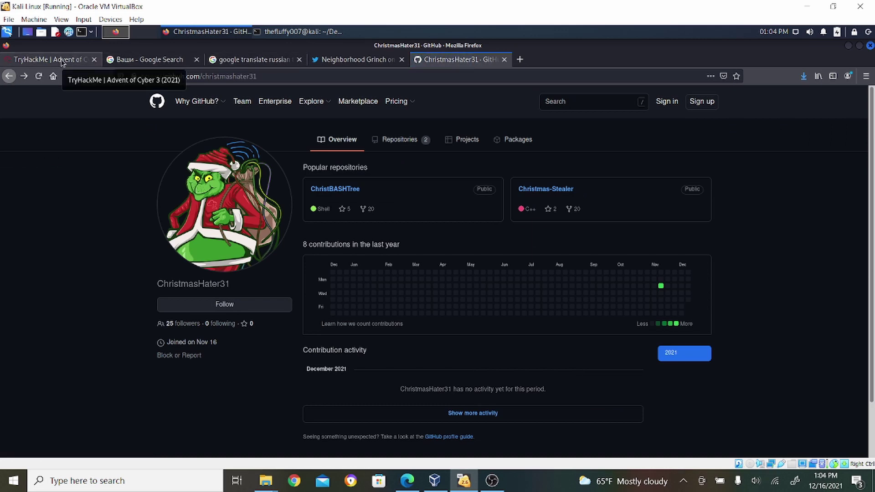
click(63, 63)
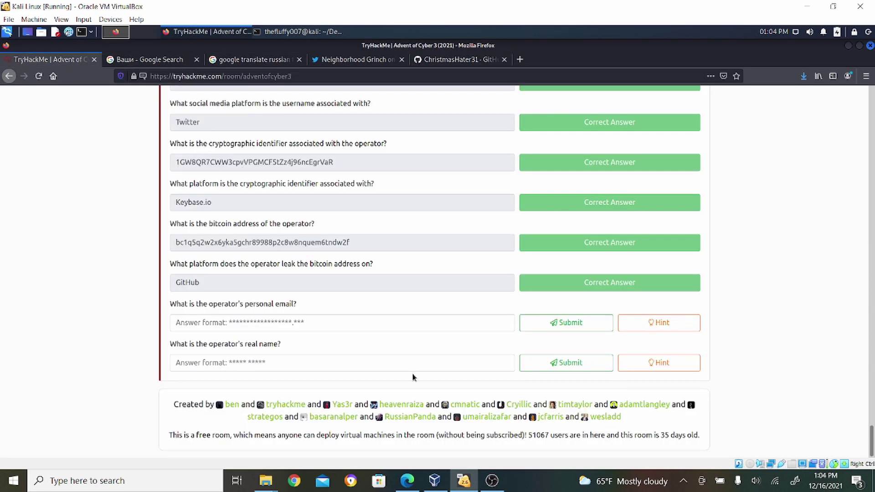
drag(870, 450, 871, 231)
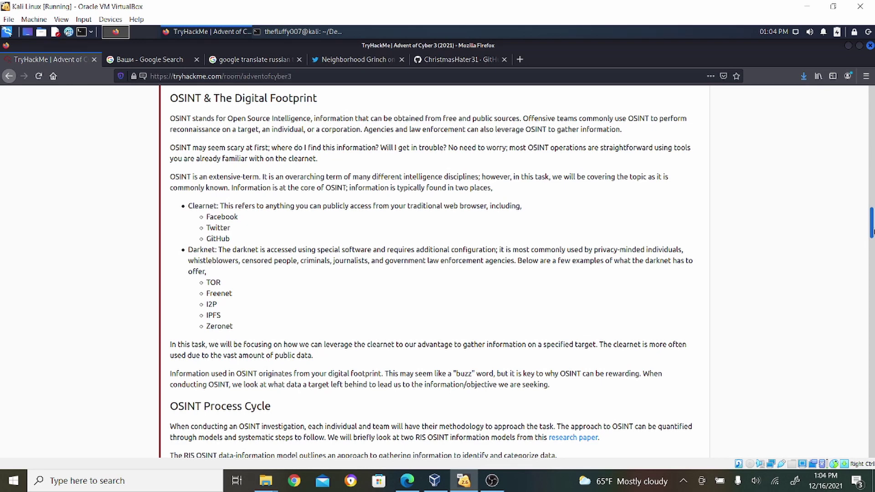
scroll(871, 232, down, 3)
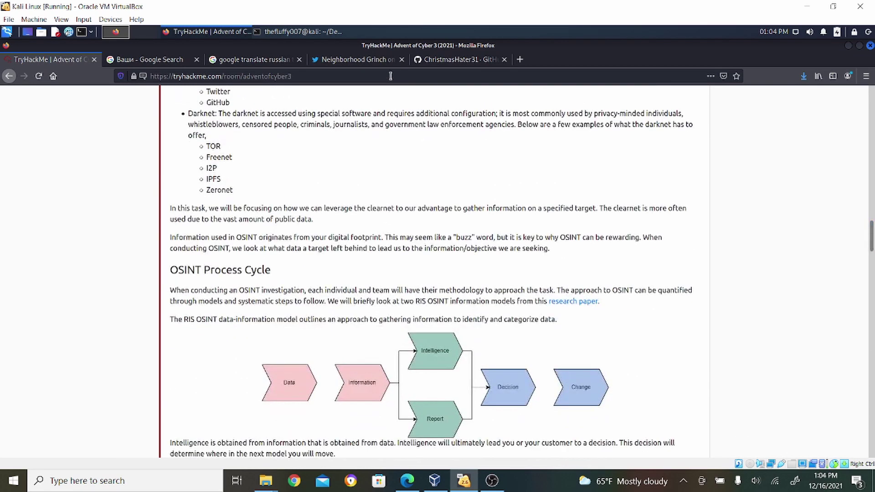
Step: Reexamine the operator's pinned Keybase verification tweet on Twitter
click(369, 61)
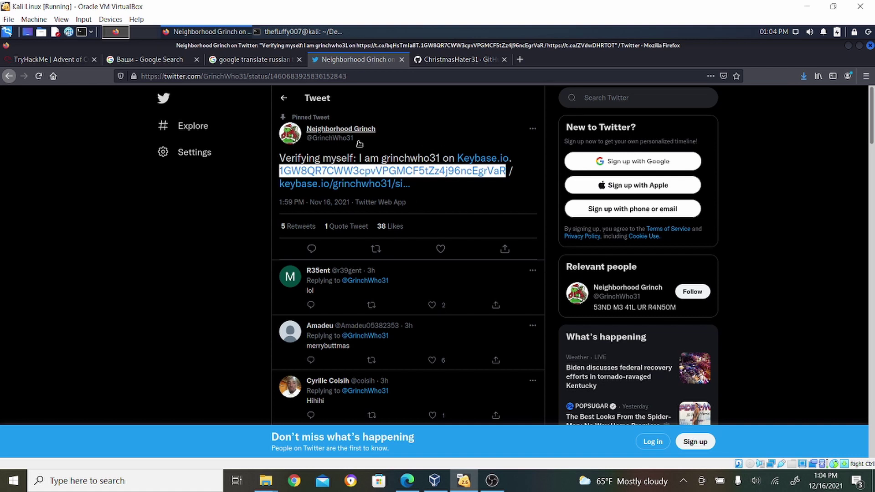
mouse_move(368, 144)
click(403, 132)
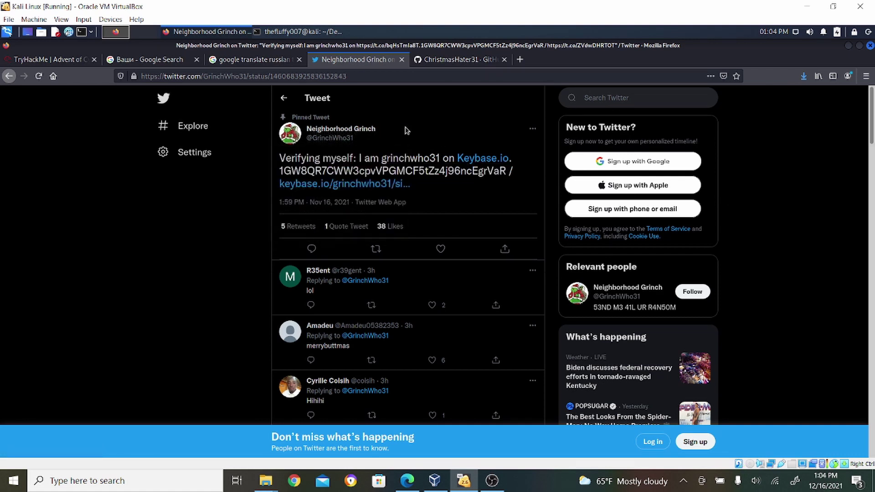
mouse_move(306, 147)
Step: Copy the username GrinchWho31 from the translated ransom note
click(211, 61)
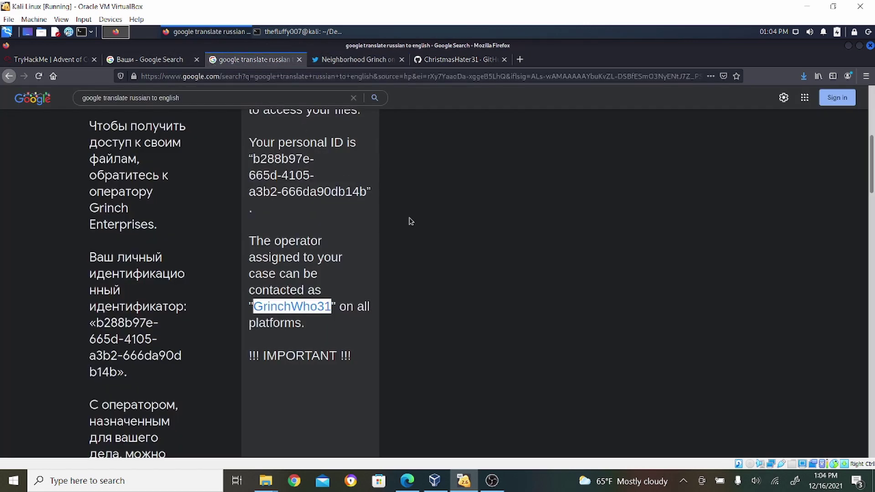
click(334, 302)
drag(255, 306, 330, 306)
key(ctrl+c)
Step: Search Google for GrinchWho31 in a new tab and skim the results
click(522, 61)
text(www.goo)
key(Return)
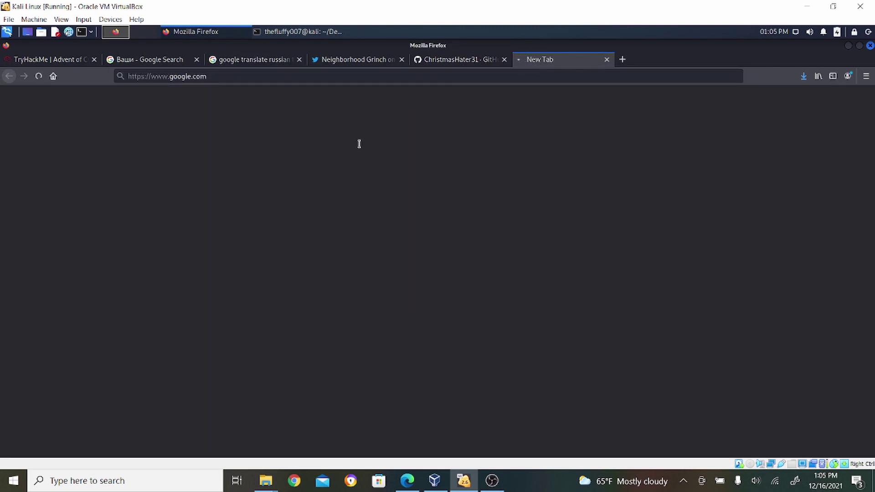
key(ctrl+v)
key(Return)
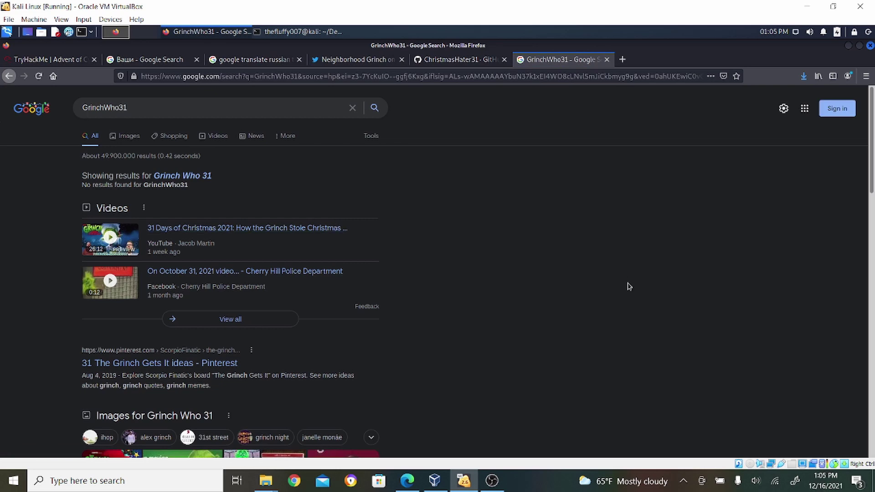
drag(871, 196, 869, 272)
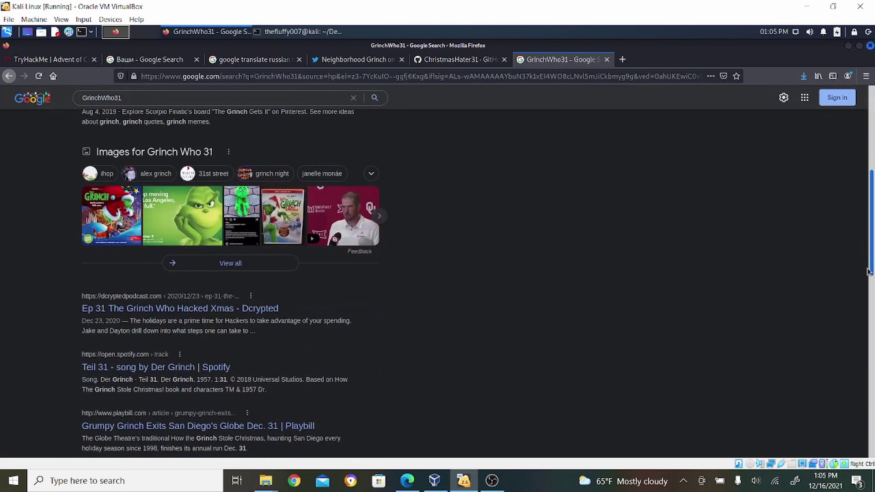
scroll(869, 272, up, 6)
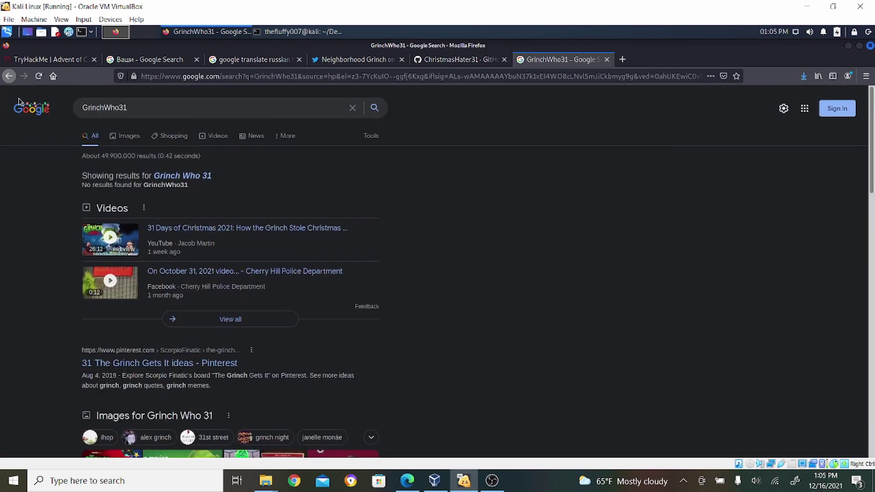
Step: Repeat the Google search with the exact phrase "GrinchWho31" in quotation marks
click(83, 107)
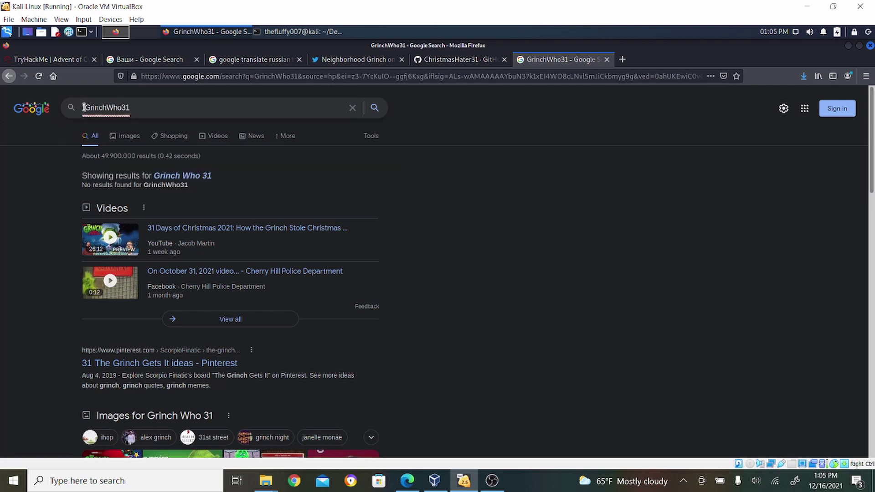
text(")
key(End)
text(")
key(Return)
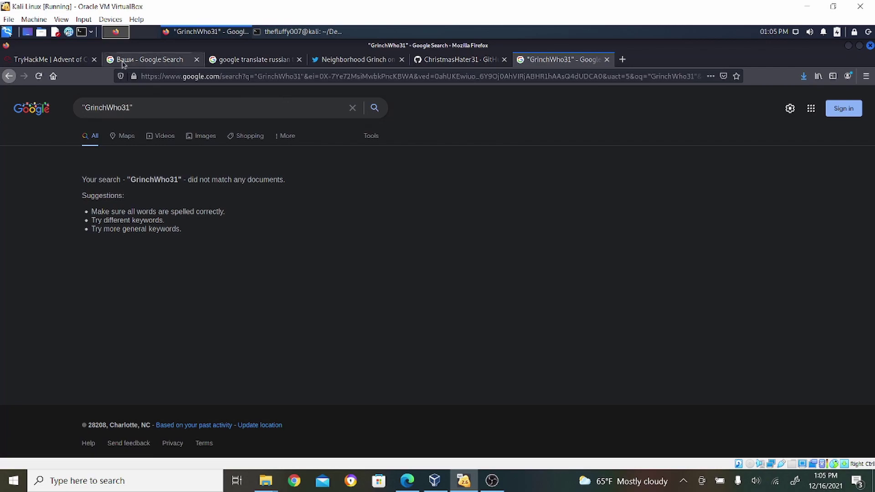
Step: Check the search operator table on TryHackMe and prefix the quoted GrinchWho31 Google query with inurl:
click(68, 62)
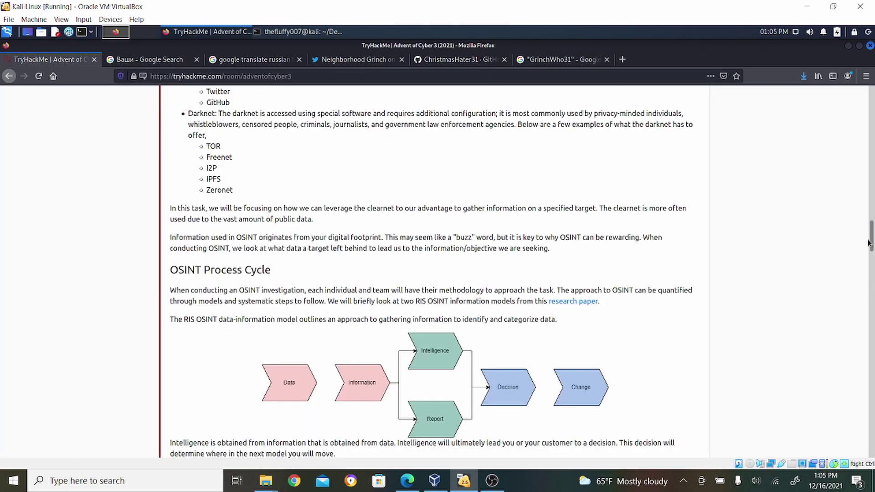
drag(872, 242, 872, 347)
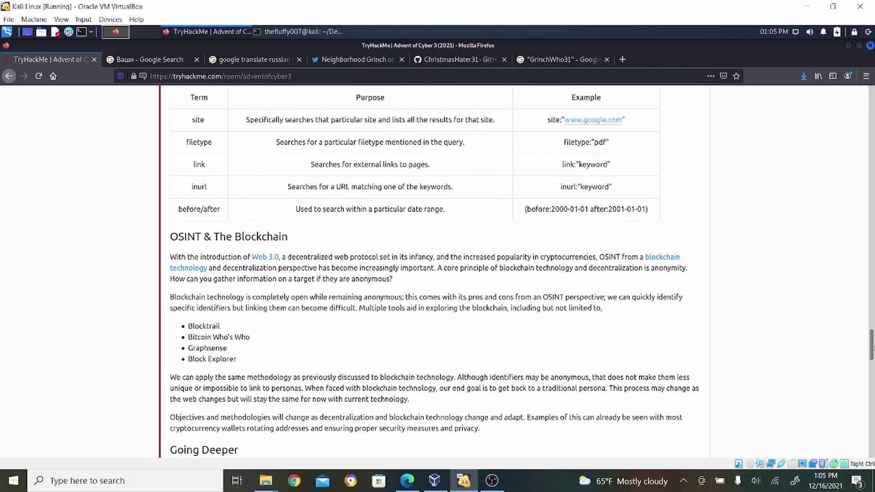
click(552, 60)
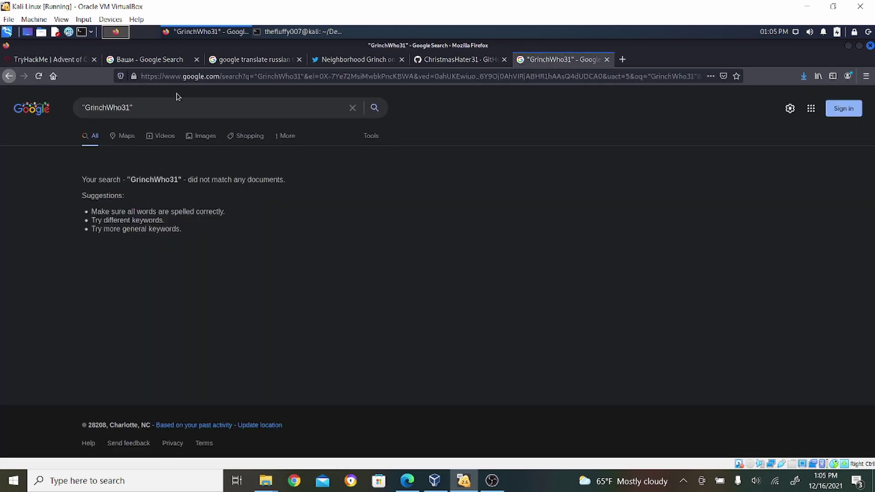
click(82, 107)
text(inurl:)
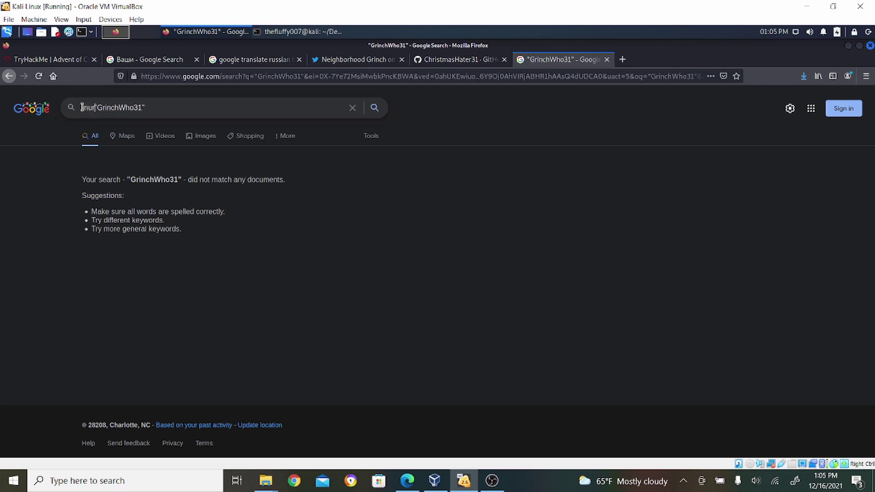
Step: Search Google for inurl:"GrinchWho31" and check the query against the TryHackMe search-operator table and the translated ransom note
key(Return)
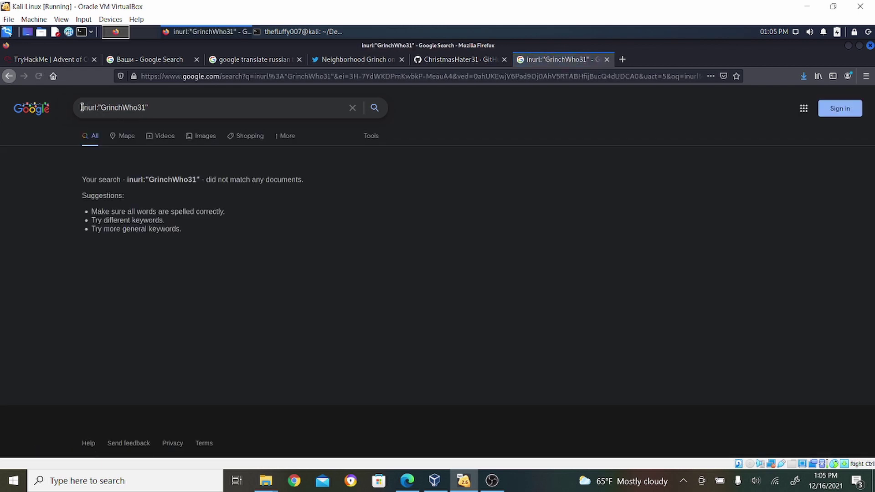
click(62, 57)
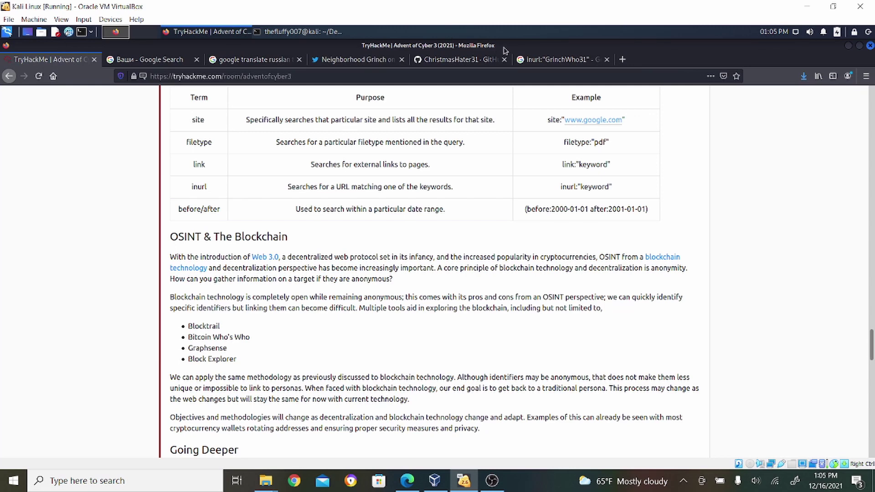
click(529, 62)
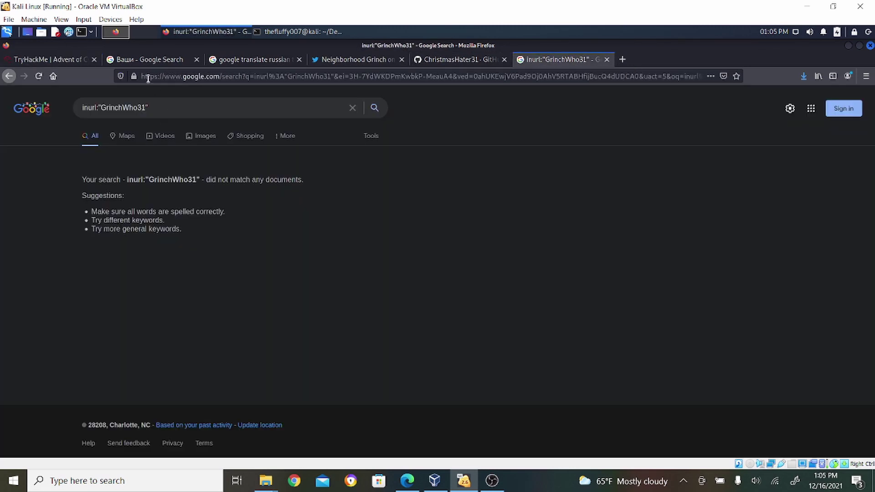
click(245, 61)
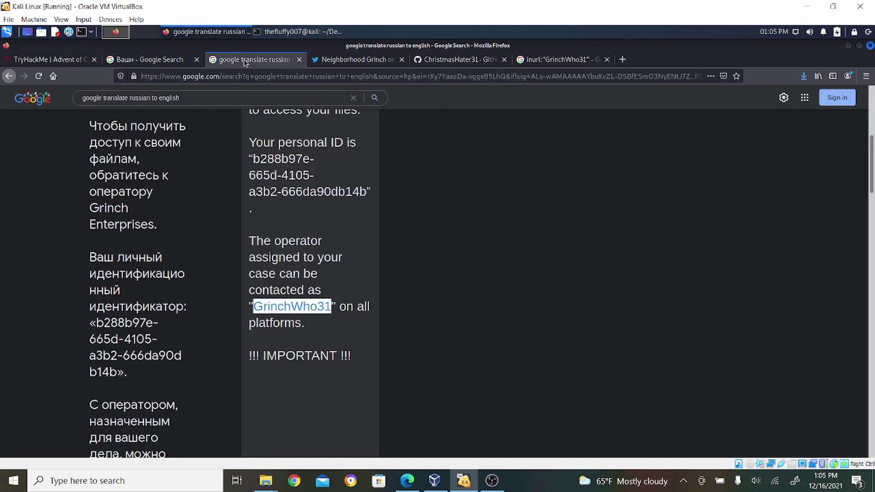
click(556, 59)
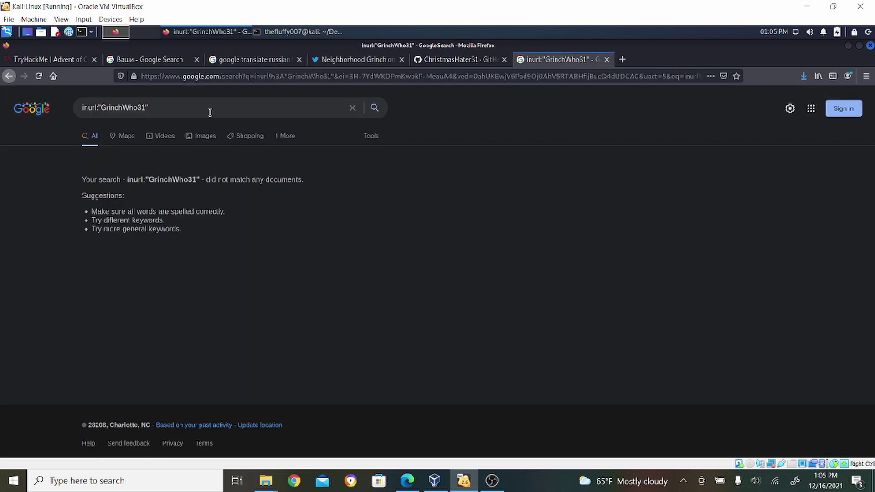
Step: Search Google for Twitter GrinchWho31 and rerun the search with the suggested spelling Twitter Grinch Who 31
double_click(91, 105)
click(179, 108)
drag(162, 107, 70, 108)
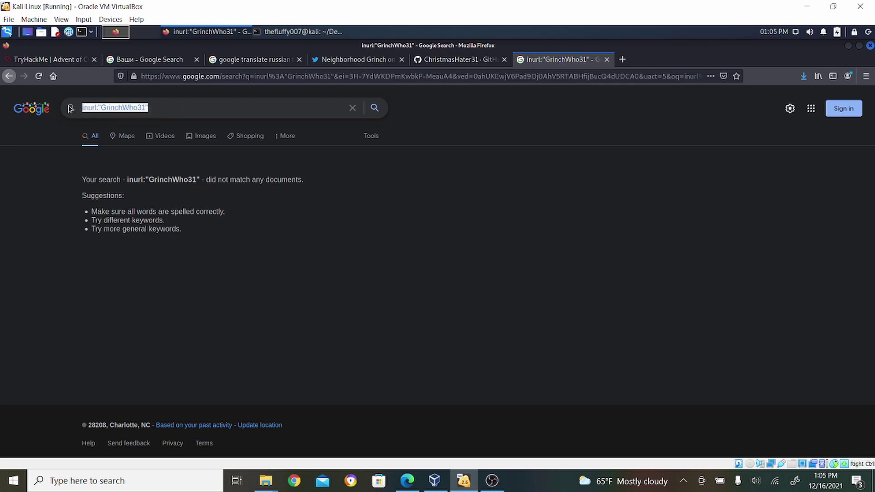
text(Twitter GrinchWho31)
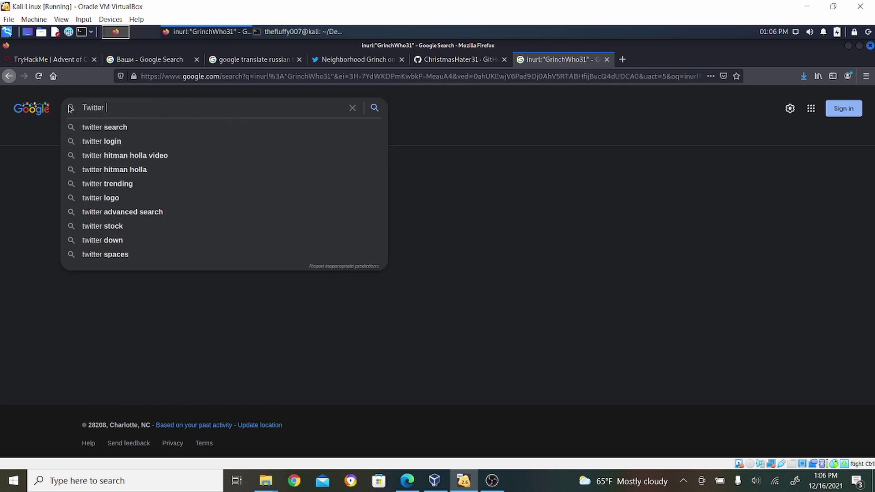
key(Return)
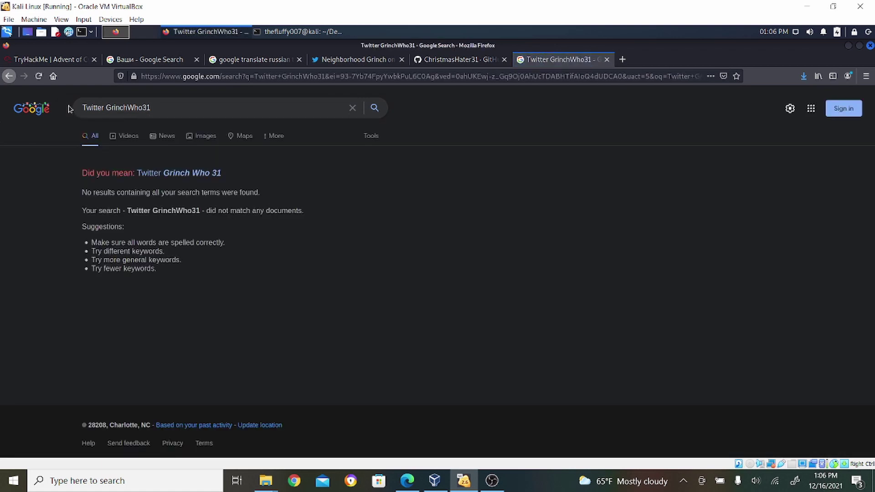
click(193, 172)
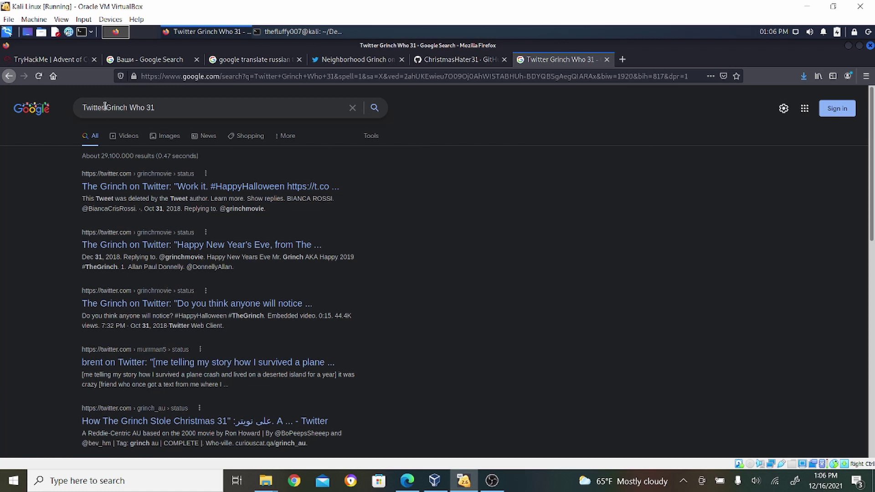
drag(106, 108, 177, 114)
text(@GrinchWho31)
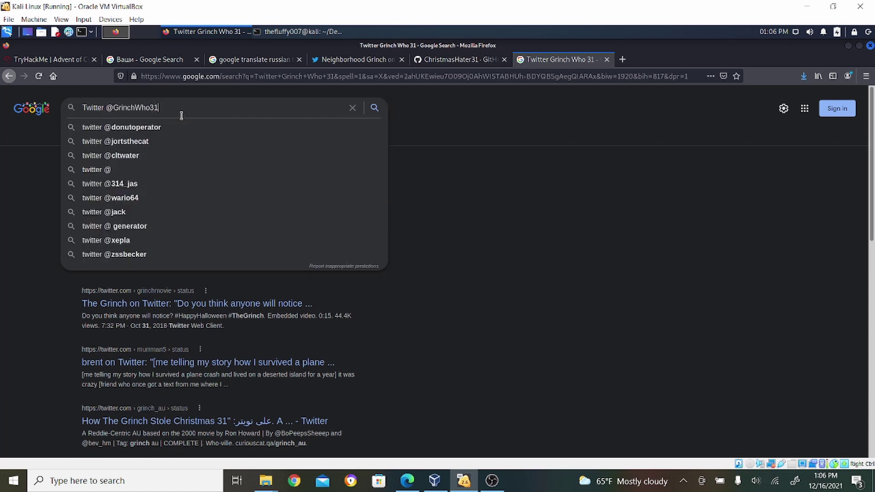
key(Return)
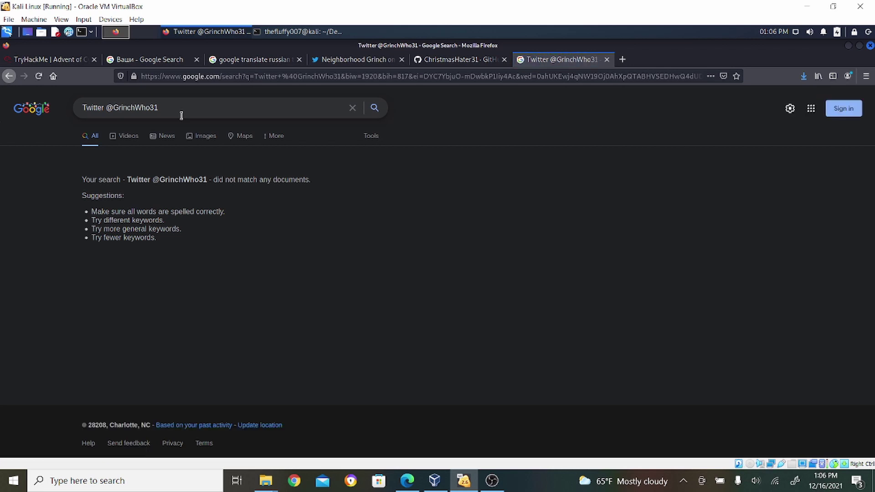
drag(173, 109, 35, 108)
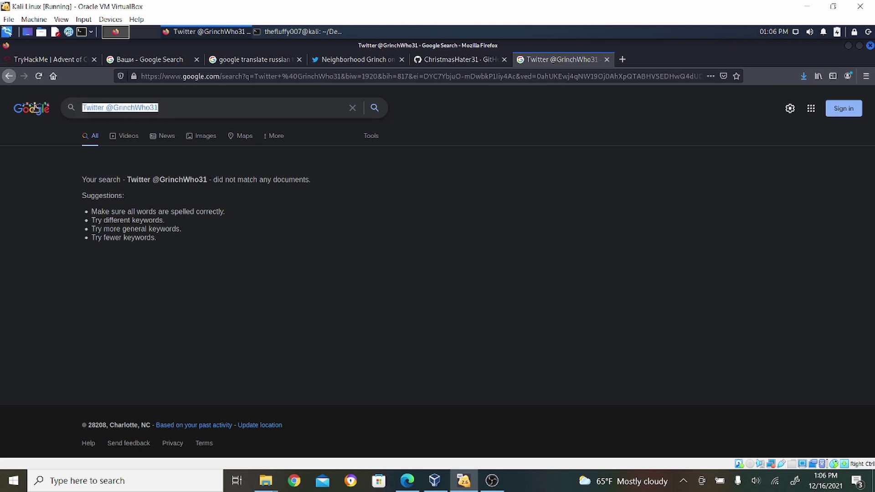
key(BackSpace)
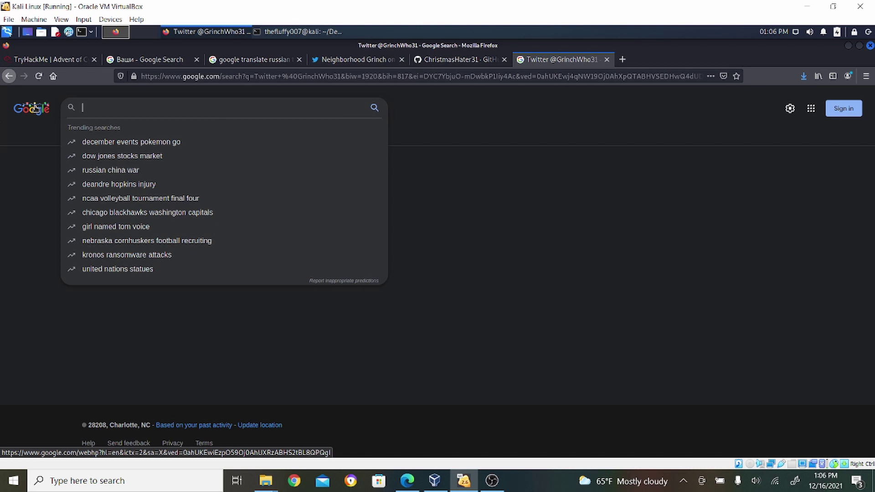
text(site:tw)
text(itter)
text(.co)
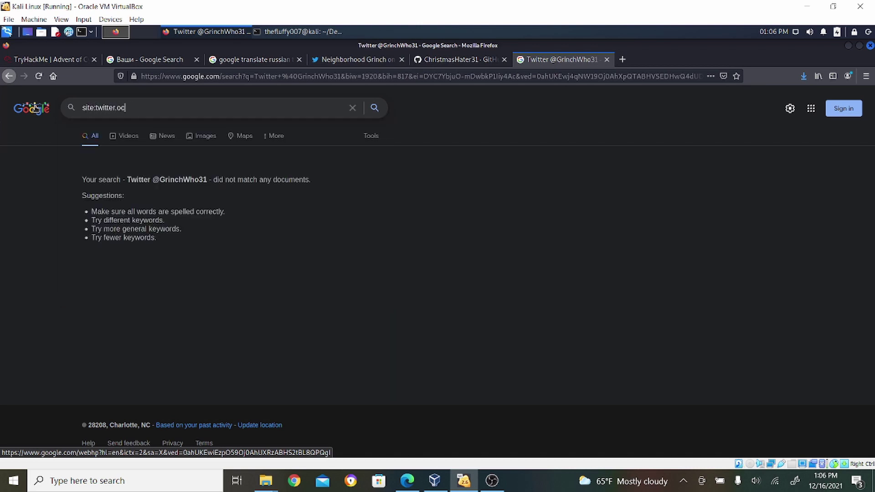
text(m "GrinchWho31")
key(Return)
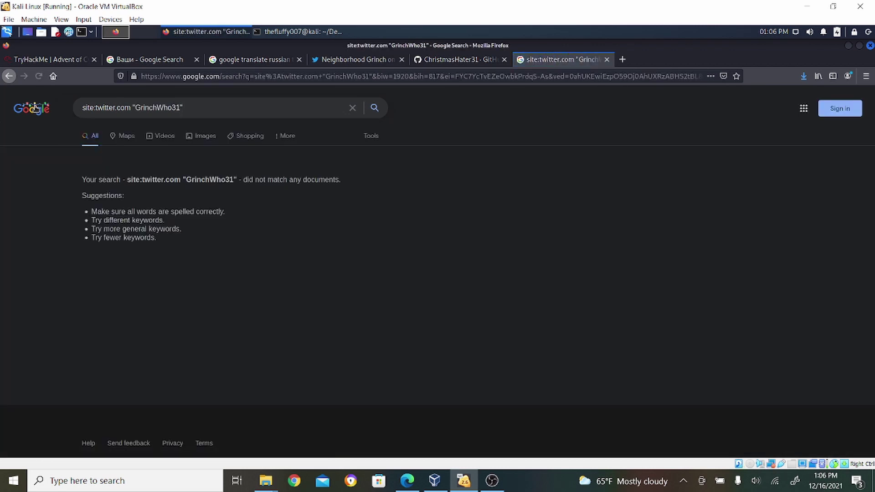
Step: Add an @ before the username inside the quotes and rerun the search limited to twitter.com
click(135, 107)
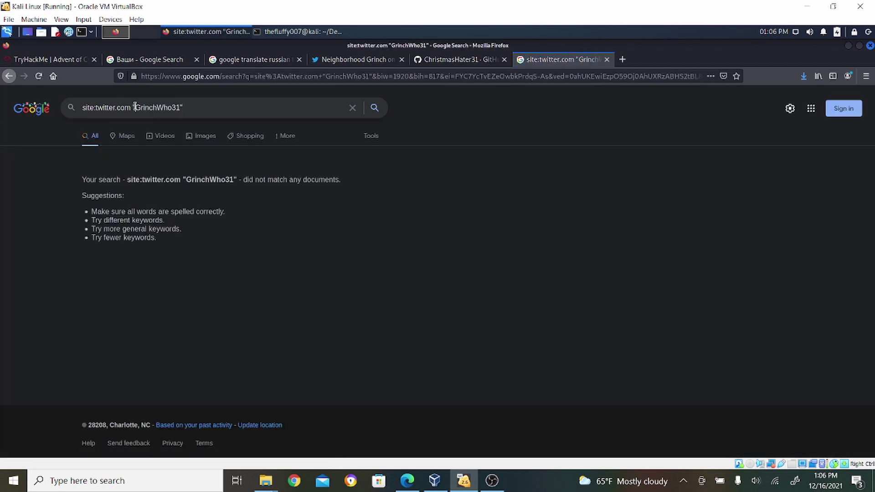
text(@)
key(Return)
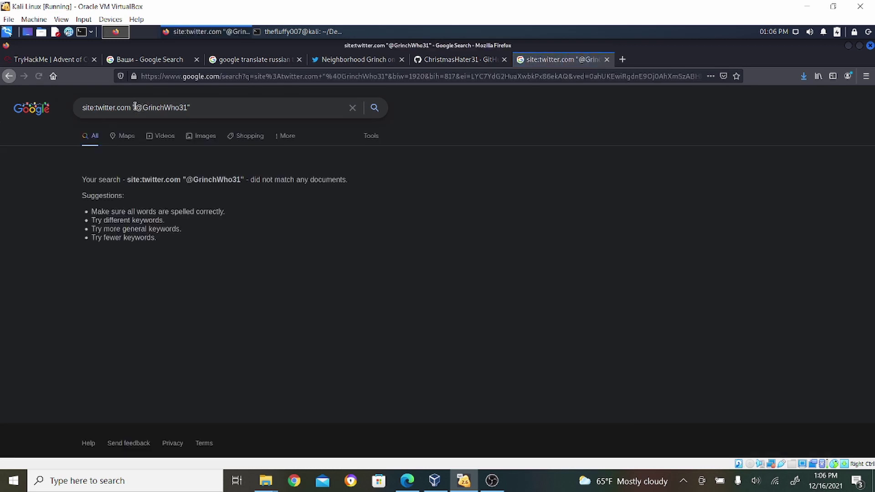
drag(205, 107, 75, 106)
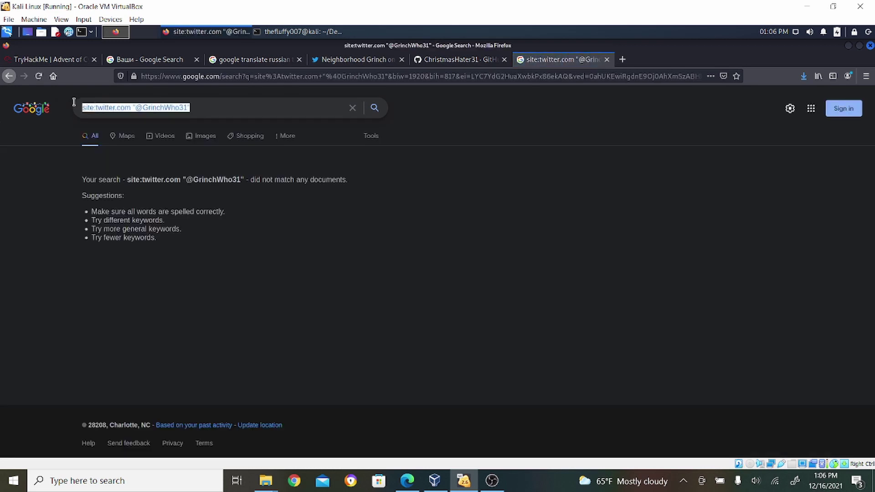
key(BackSpace)
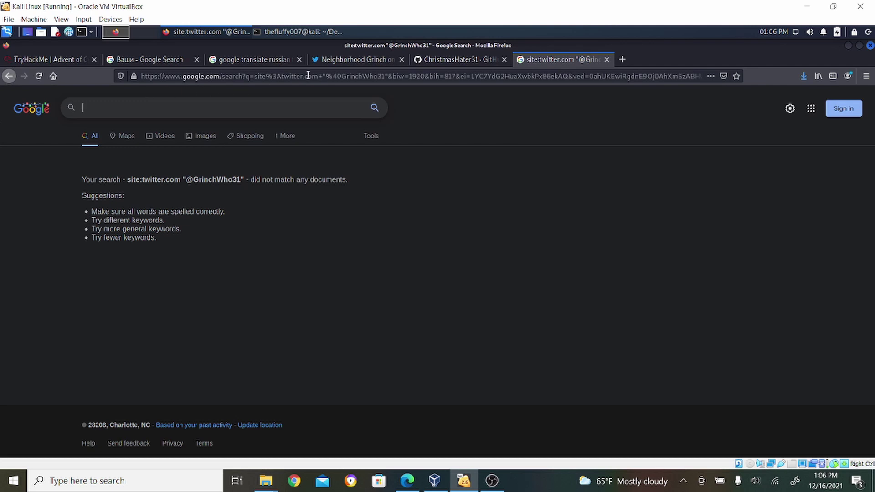
click(342, 60)
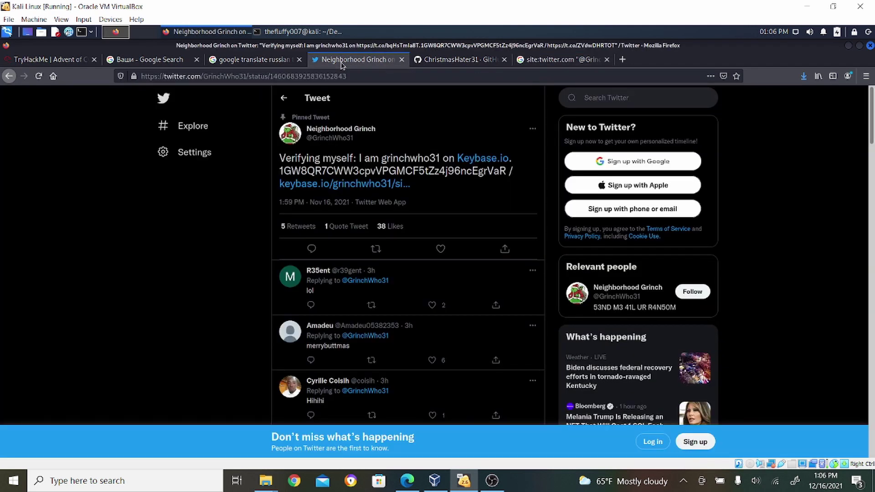
click(575, 58)
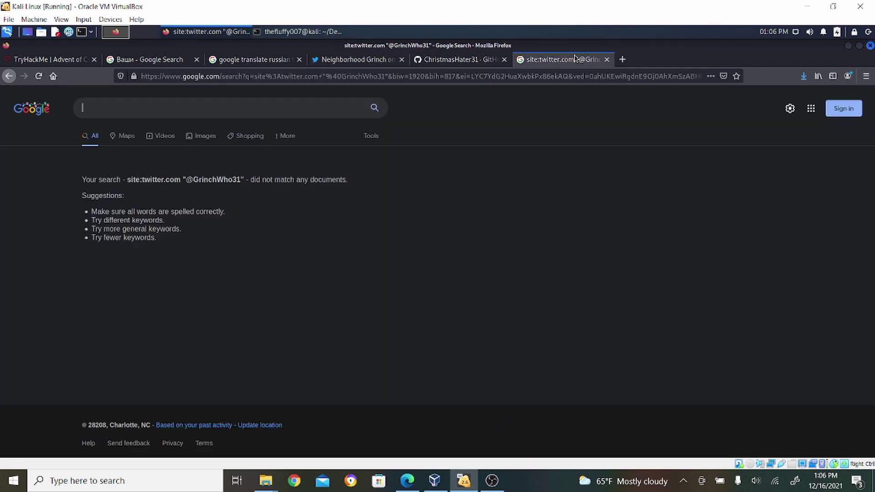
click(184, 111)
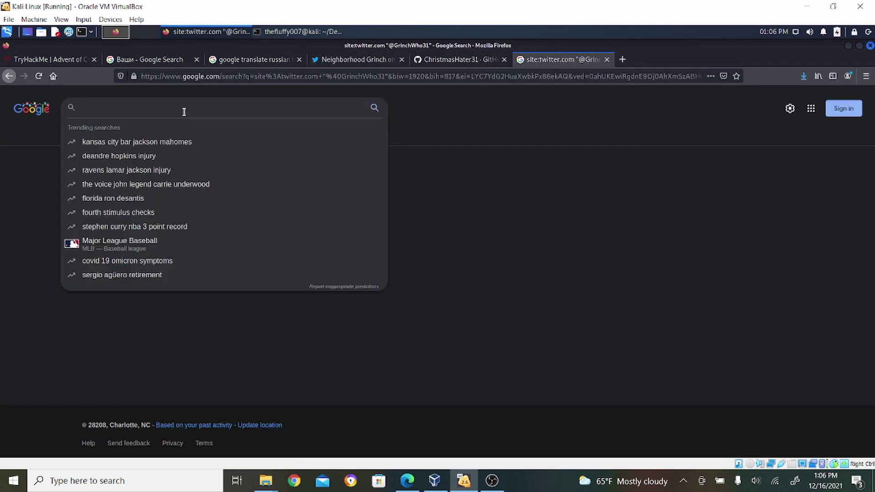
text(site)
key(BackSpace)
key(BackSpace)
key(BackSpace)
key(BackSpace)
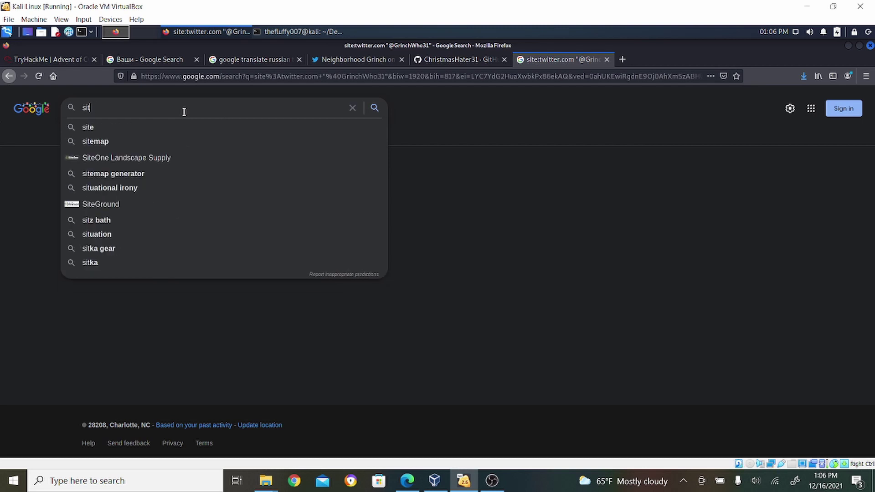
text(inurl:)
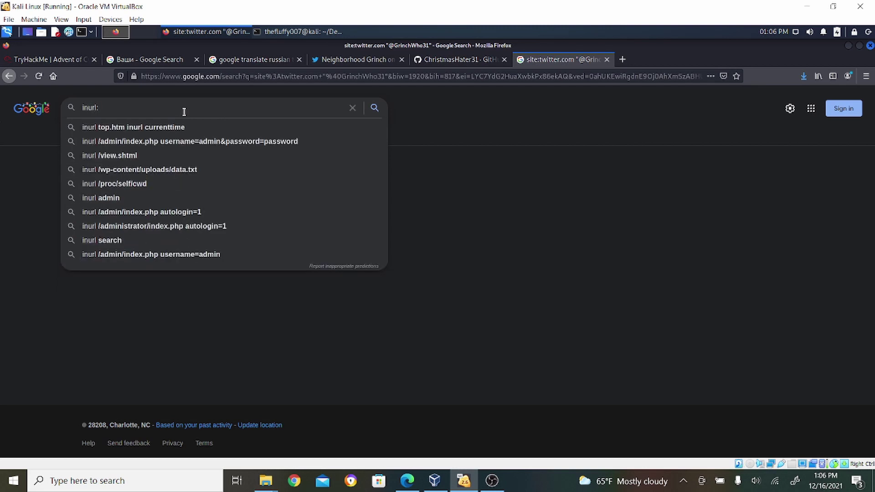
text(")
text(GrinchWho31)
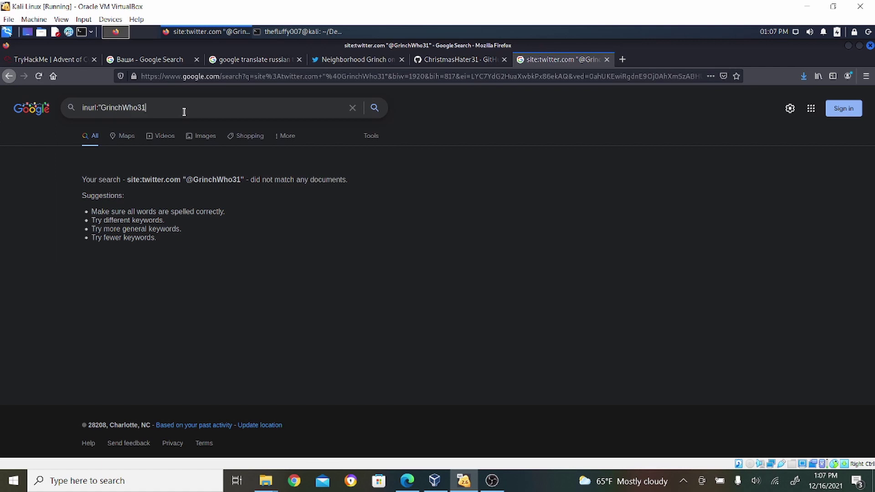
key(Return)
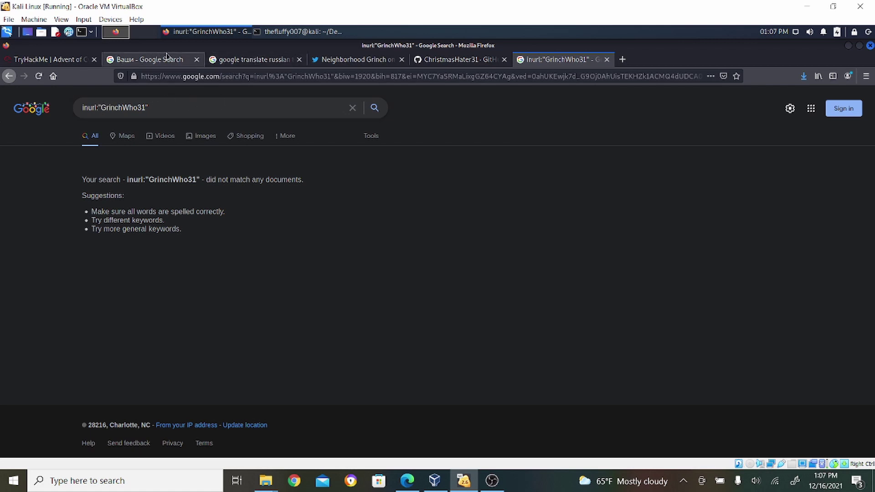
click(372, 61)
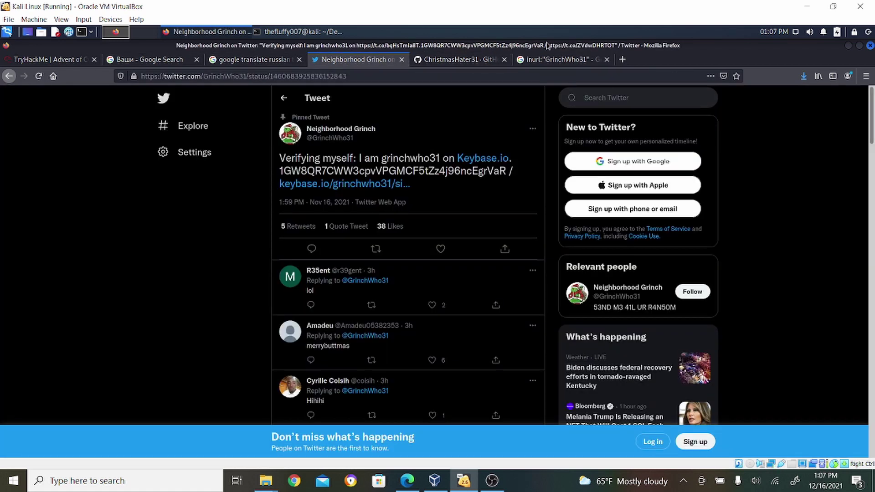
click(570, 60)
triple_click(169, 107)
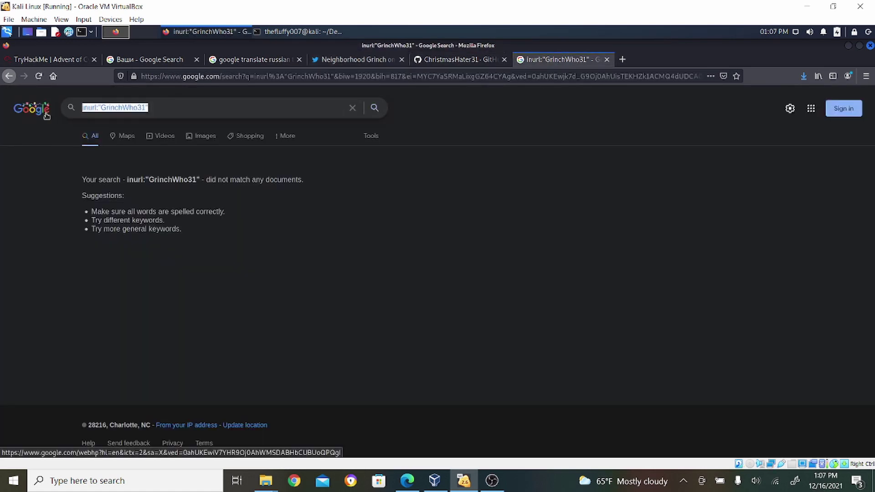
text(fa)
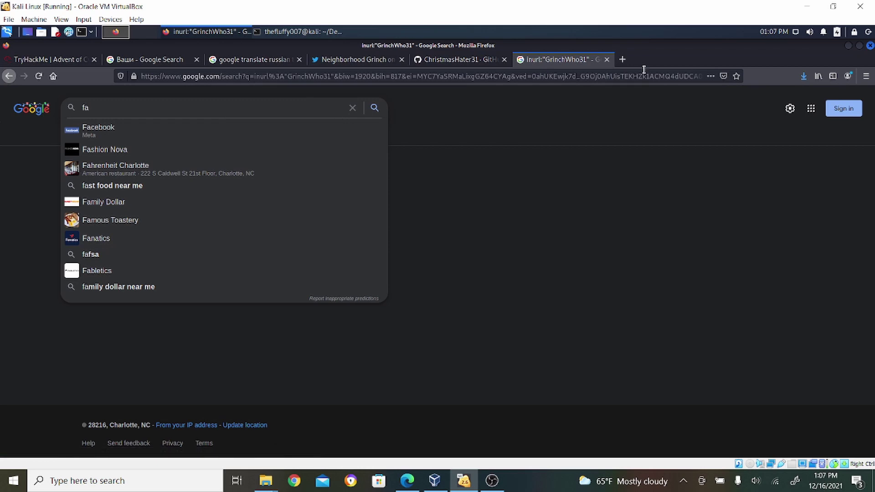
click(627, 65)
text(www.facebook.com)
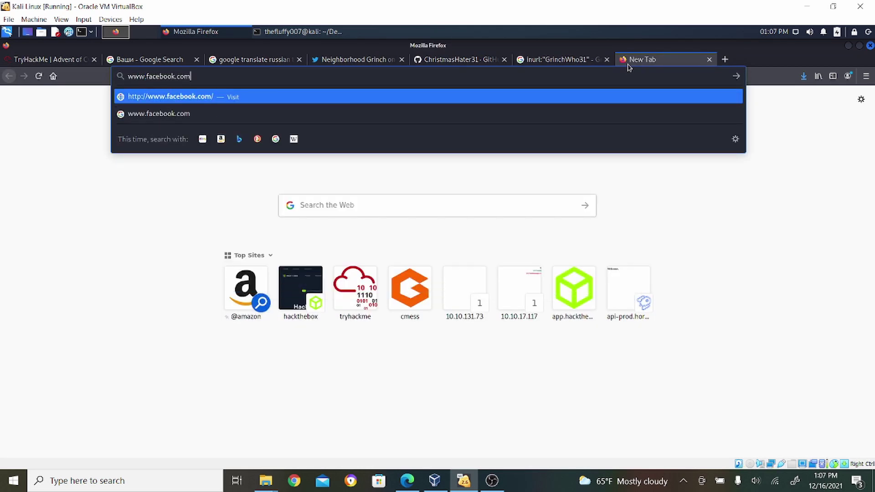
key(Return)
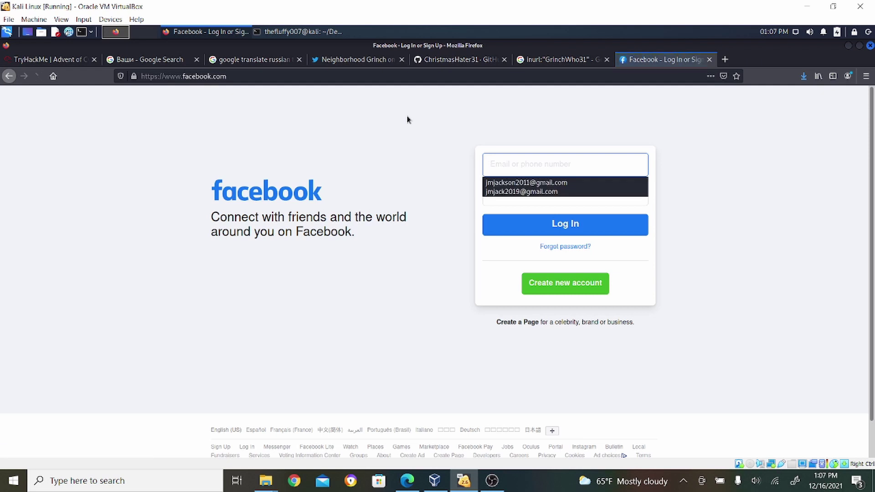
click(279, 76)
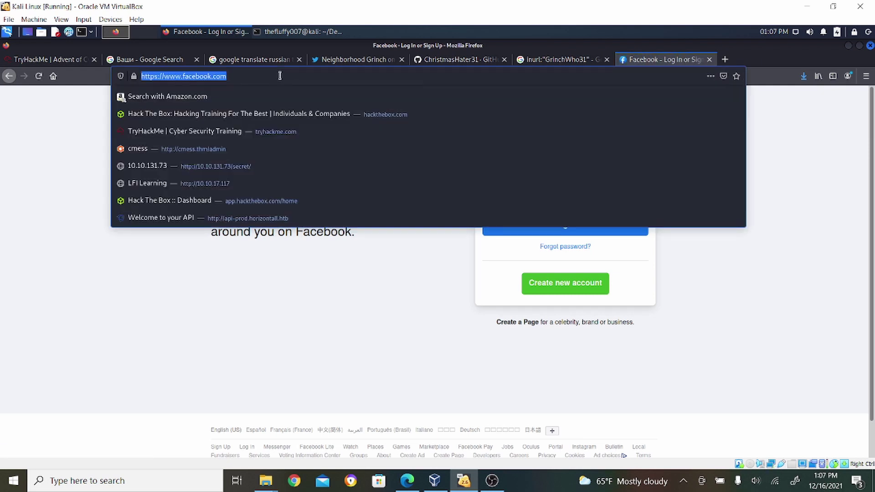
text(www.goo)
key(Return)
text(facebook.com GrinchWho31)
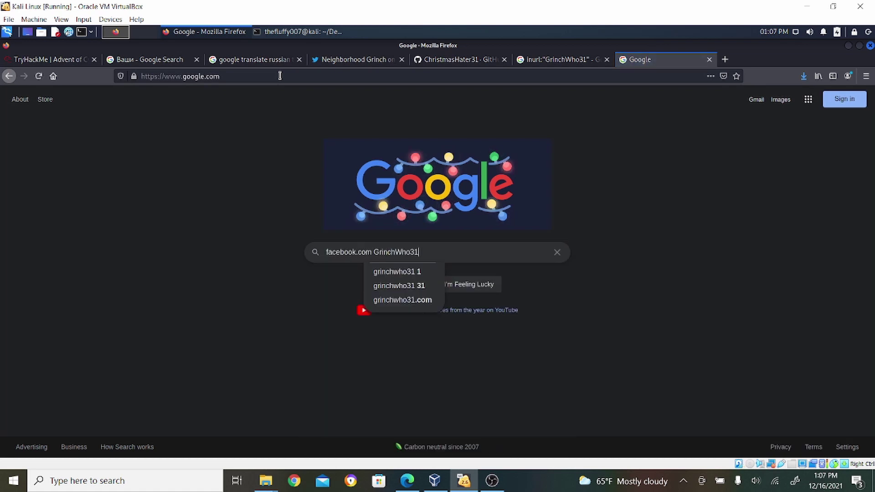
key(Return)
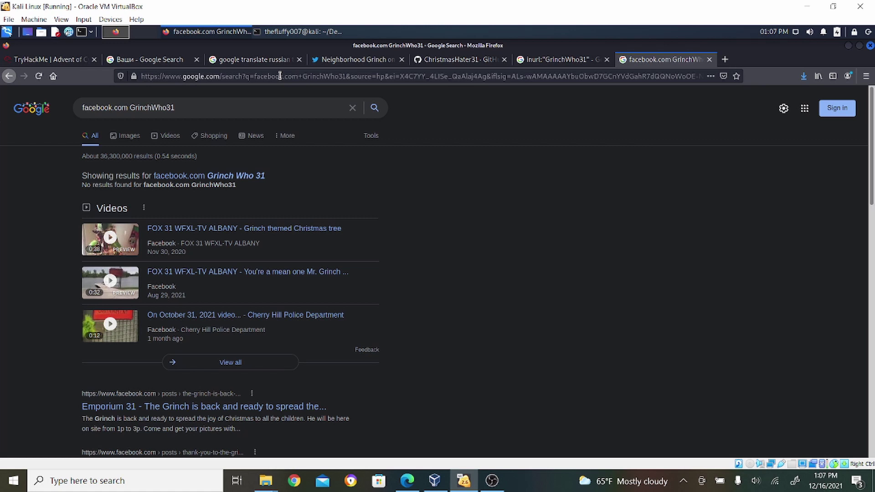
Step: Close the tab with the Facebook-related search and return to the TryHackMe Advent of Cyber 3 room
click(709, 60)
click(64, 60)
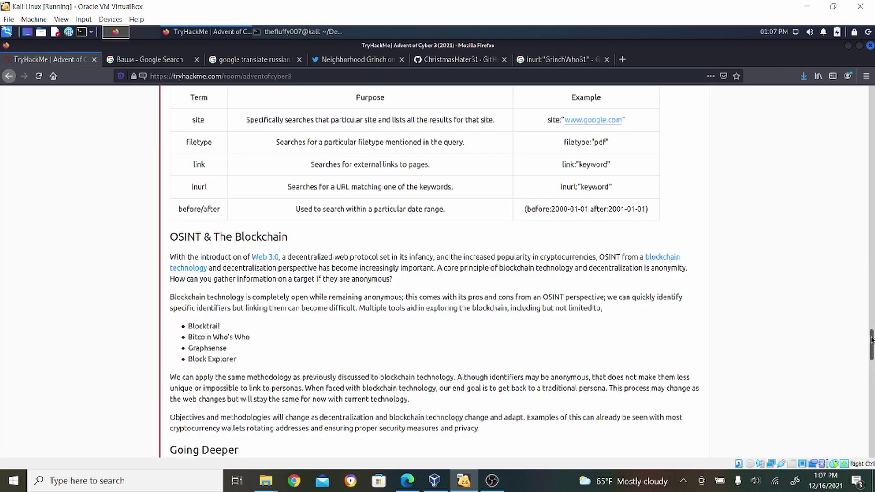
Step: Check the search operator table in the task, then search Google in a new tab for link:"GrinchWho31"
mouse_move(871, 345)
mouse_down()
mouse_move(871, 439)
mouse_move(871, 333)
mouse_up()
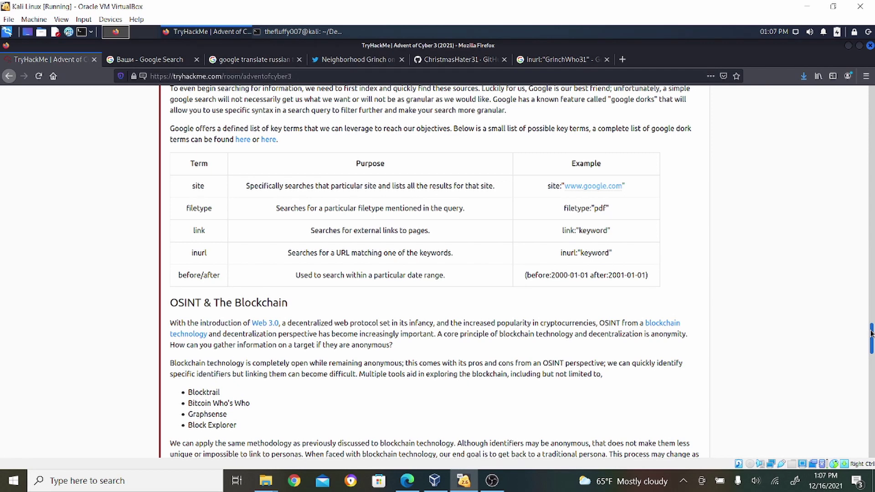
drag(871, 333, 872, 335)
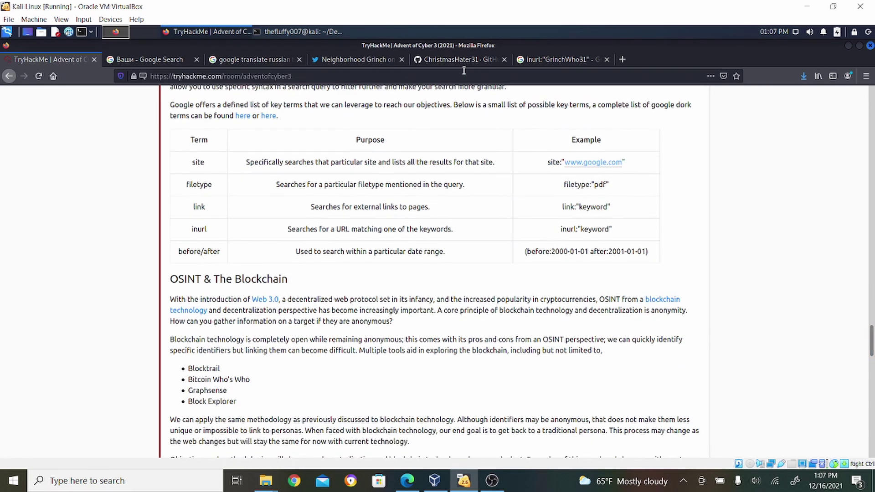
click(622, 60)
text(www.google.com/)
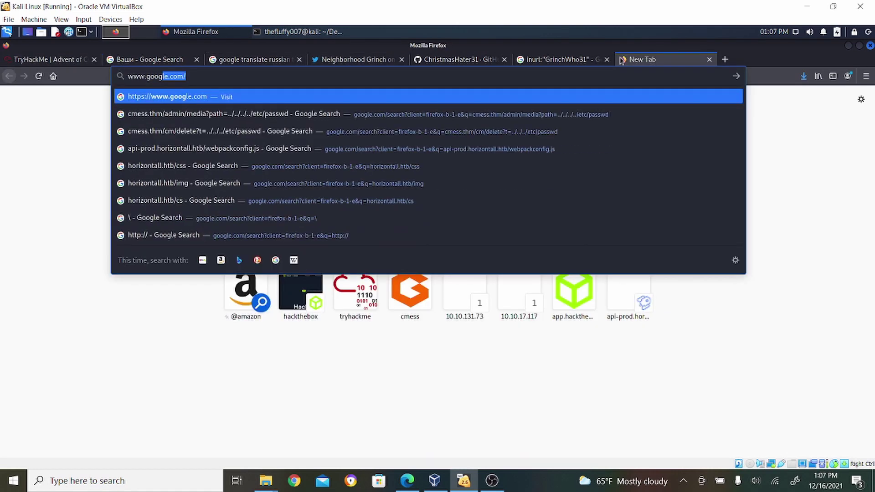
key(Return)
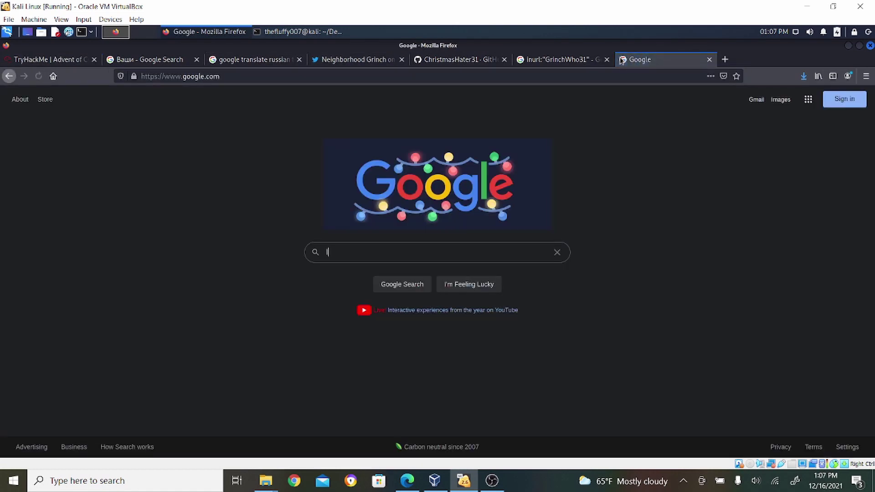
text(link:"GrinchWho31")
key(Return)
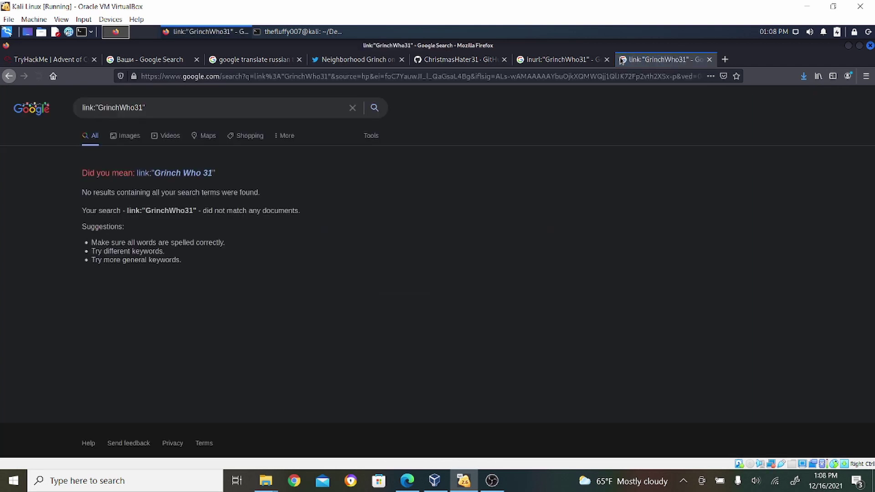
Step: Run the suggested search link:"Grinch Who 31" and look through its results
click(177, 175)
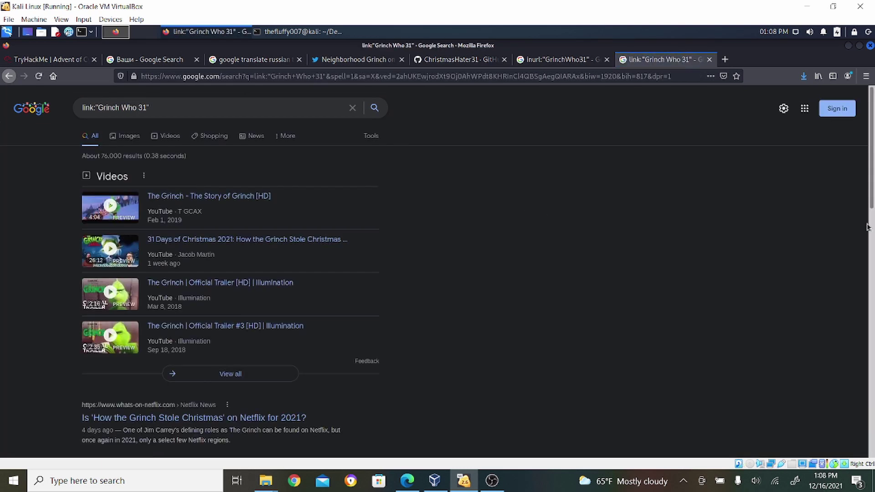
scroll(872, 219, down, 4)
scroll(230, 282, down, 2)
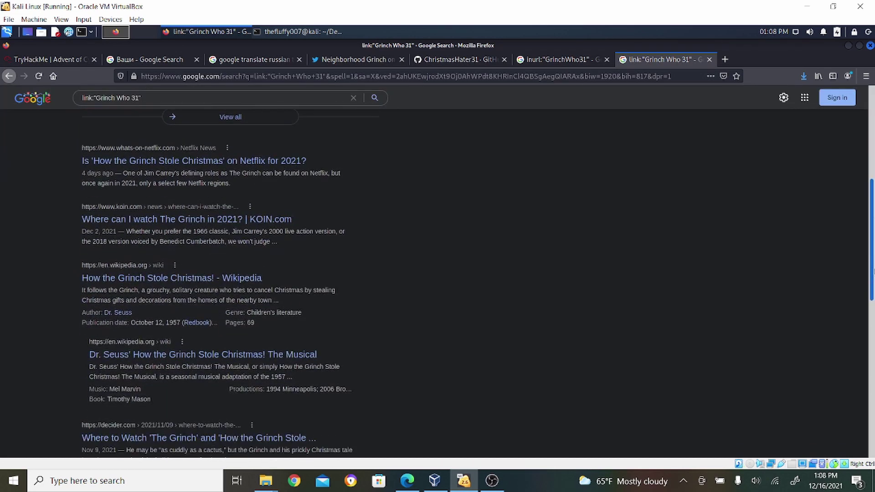
scroll(358, 106, up, 6)
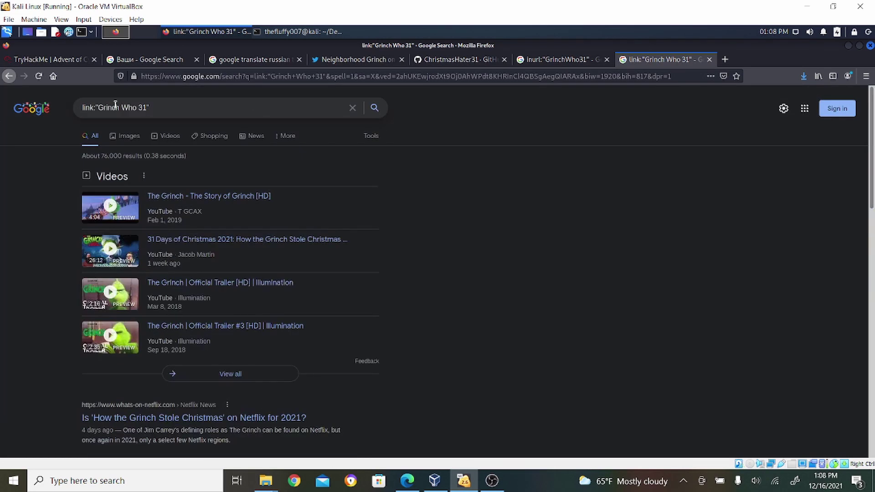
Step: Remove the spaces from the username in the query and search again for link:"GrinchWho31"
click(123, 108)
key(BackSpace)
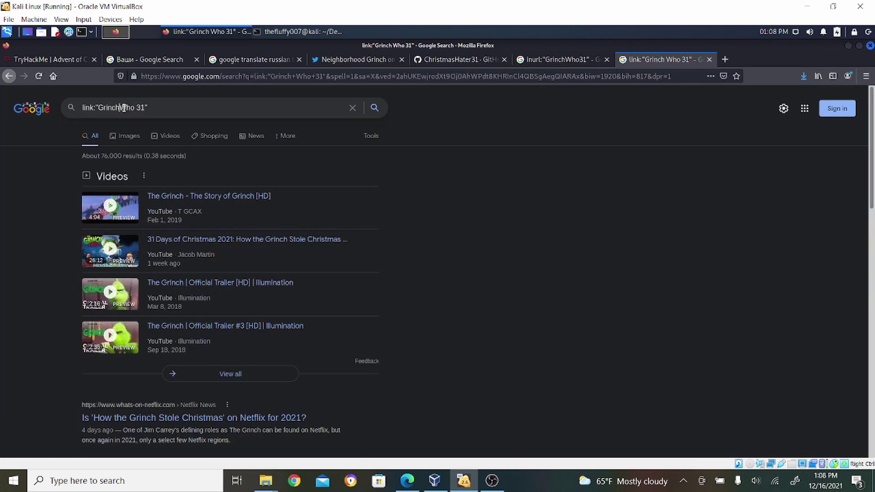
key(BackSpace)
key(Return)
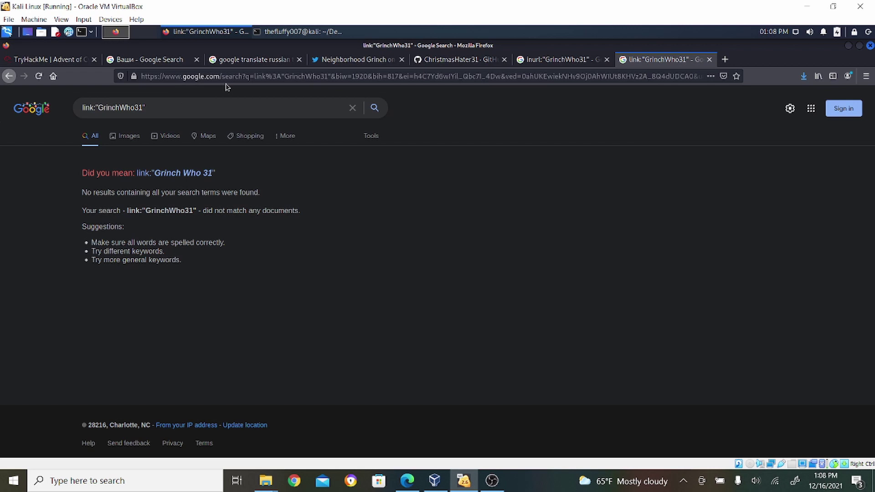
click(267, 62)
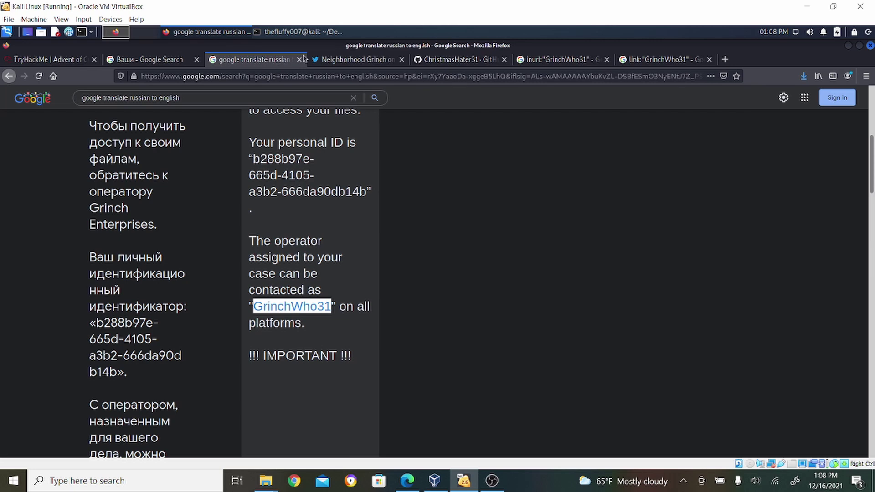
click(322, 60)
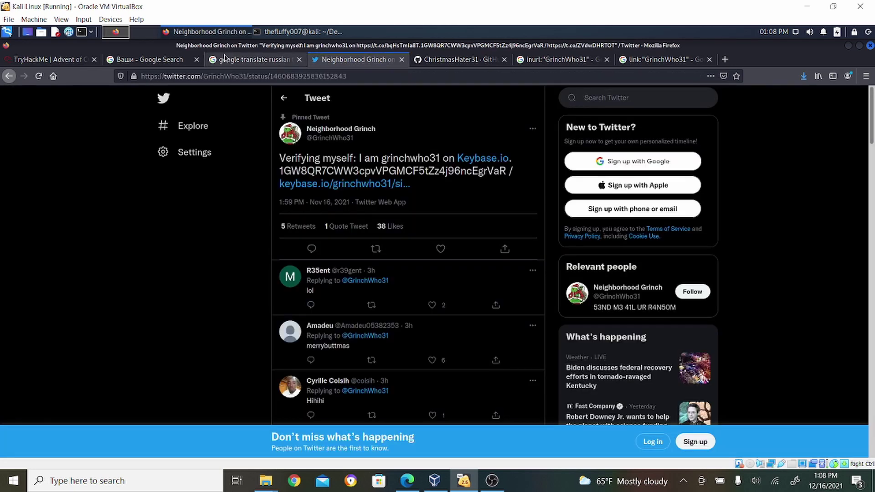
click(29, 62)
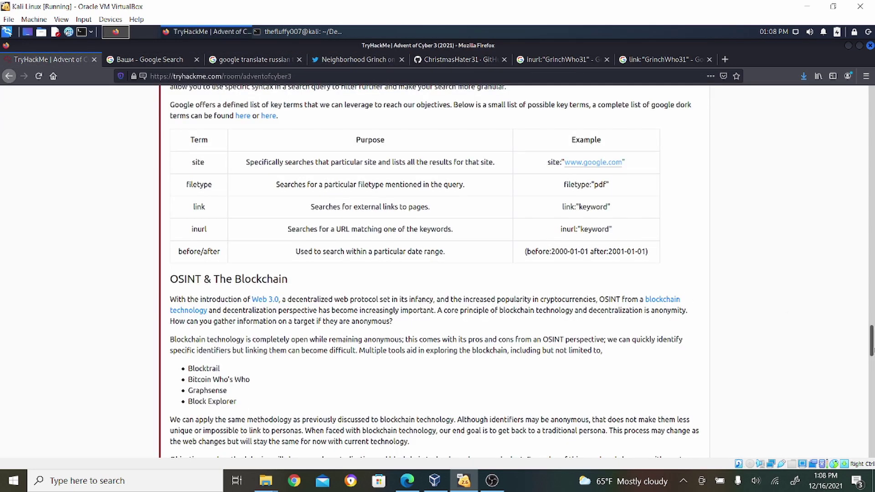
drag(871, 339, 871, 236)
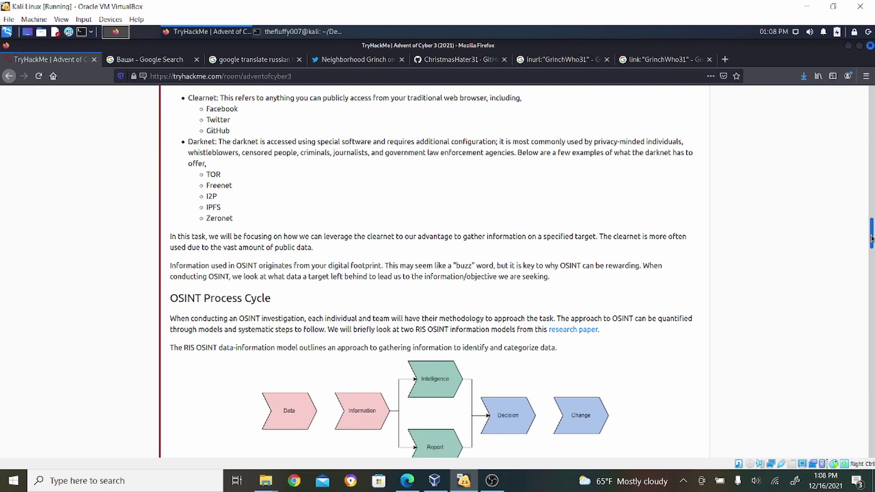
drag(871, 237, 871, 431)
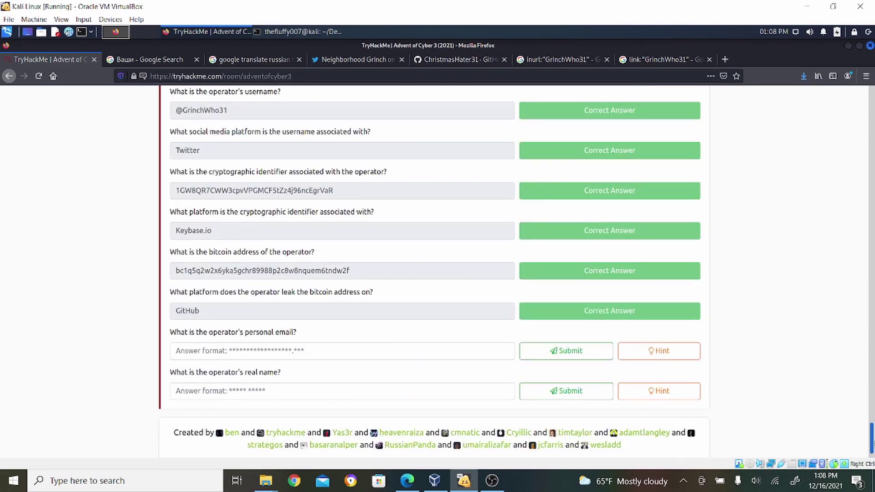
scroll(500, 432, up, 10)
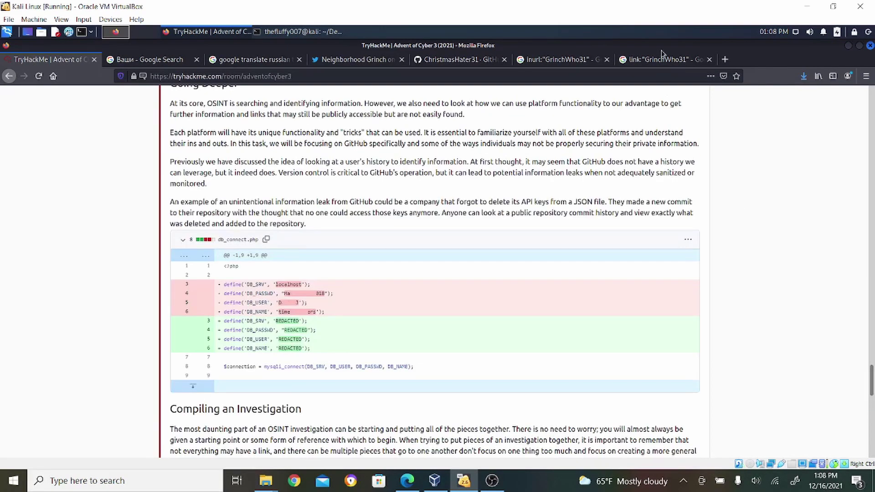
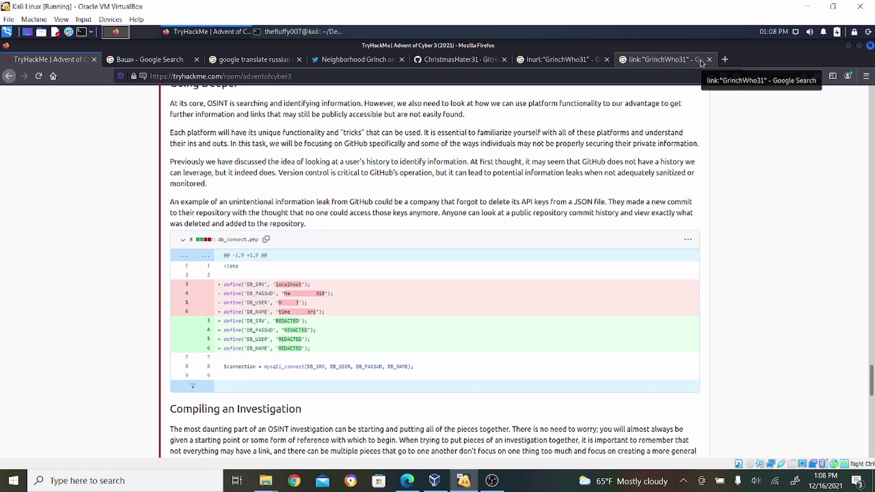
Step: Return to the inurl:"GrinchWho31" results and search Google for facebook.com instead
click(553, 59)
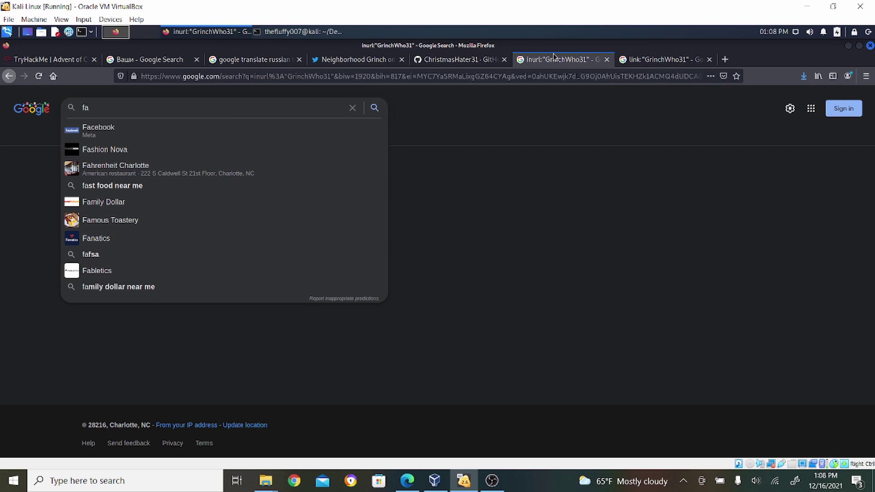
text(cebook.com)
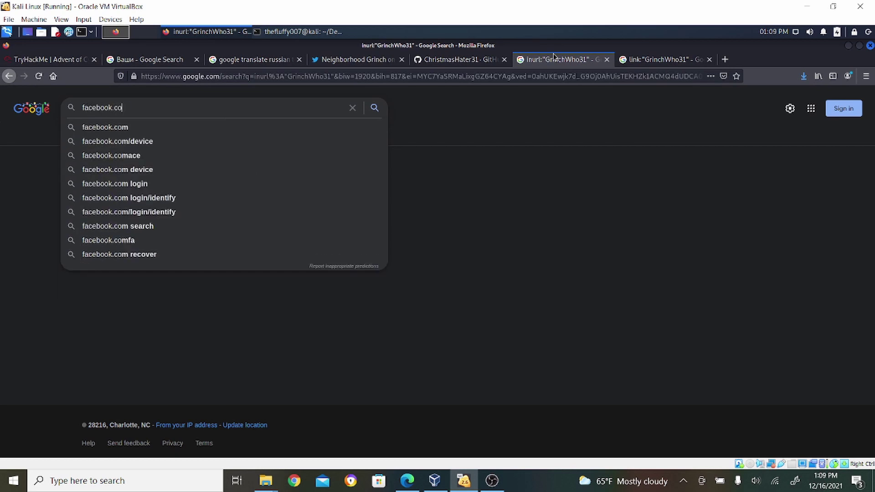
key(Return)
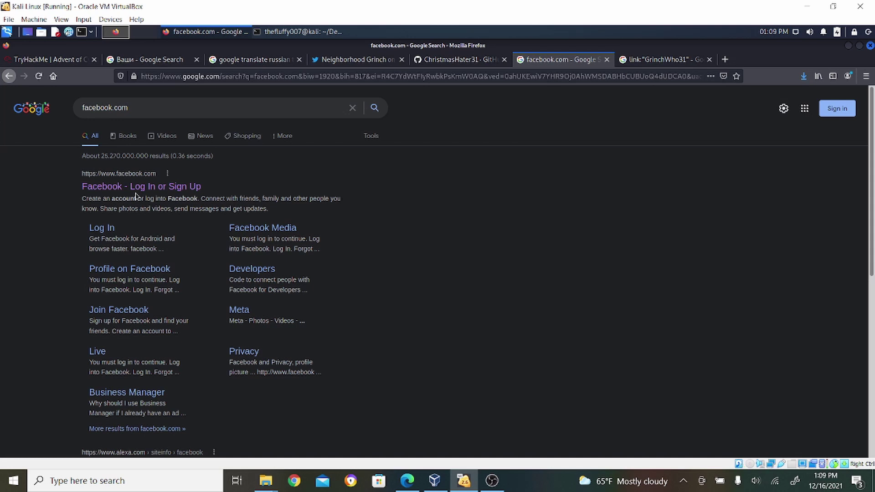
Step: Open Facebook's login page from the results and view its account sign-up form, closing the form without filling it in
right_click(119, 195)
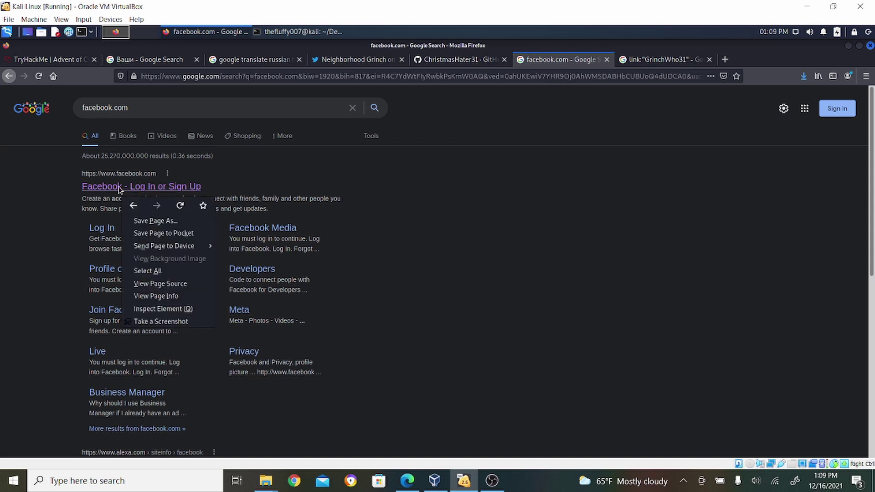
key(Escape)
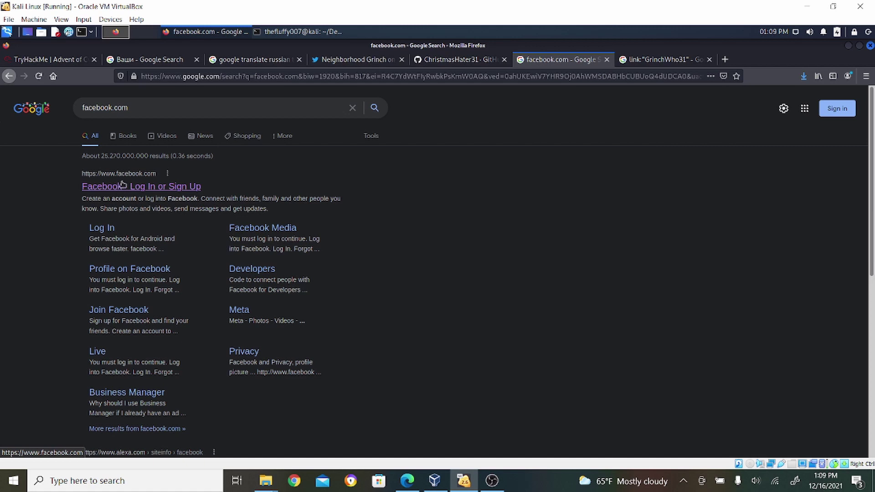
click(155, 190)
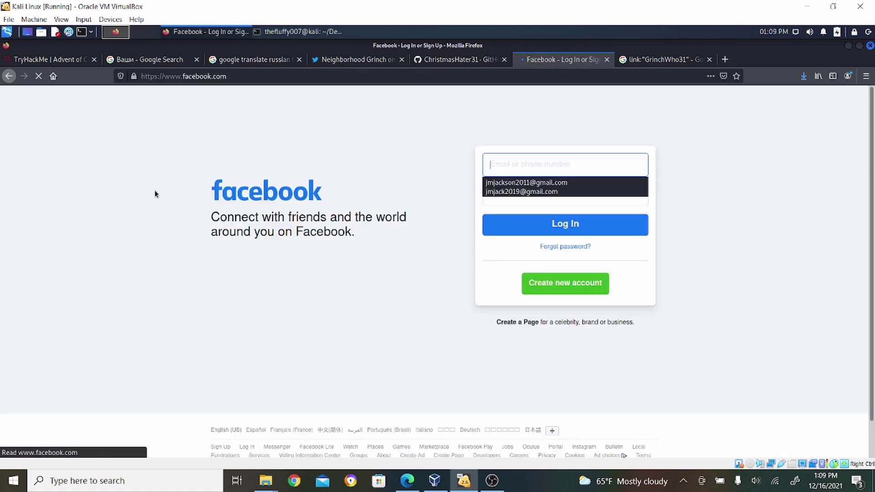
click(394, 323)
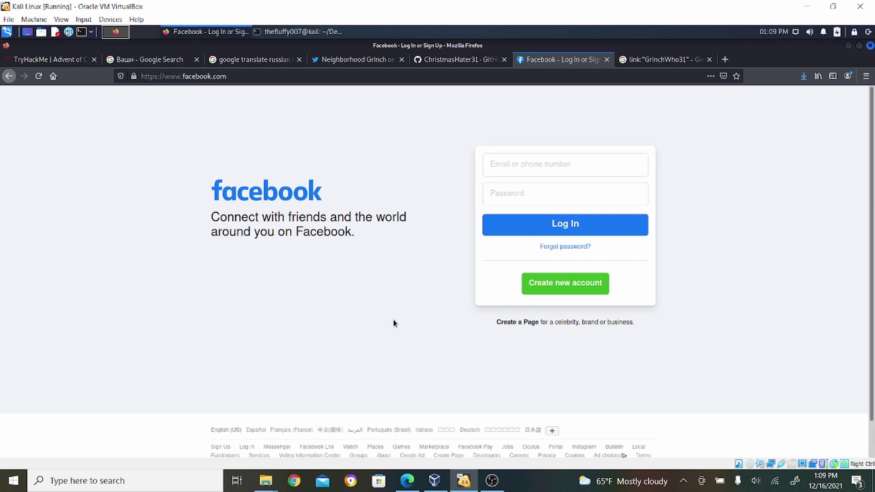
click(576, 282)
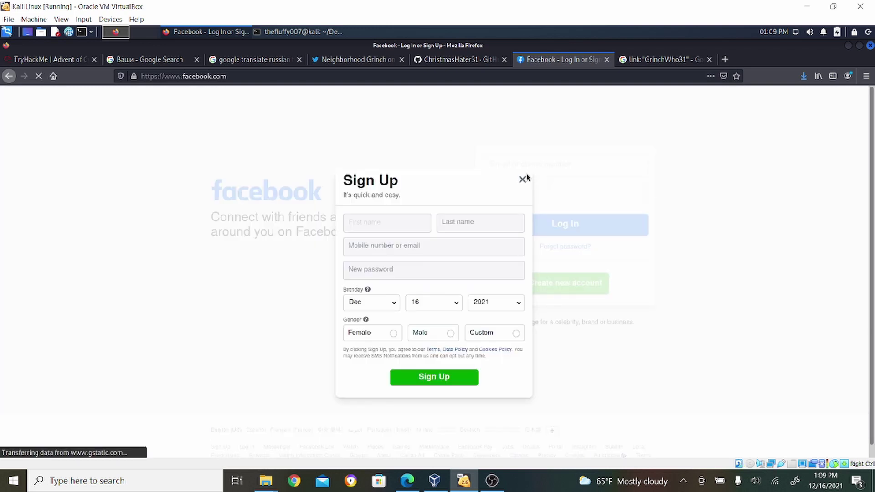
click(521, 181)
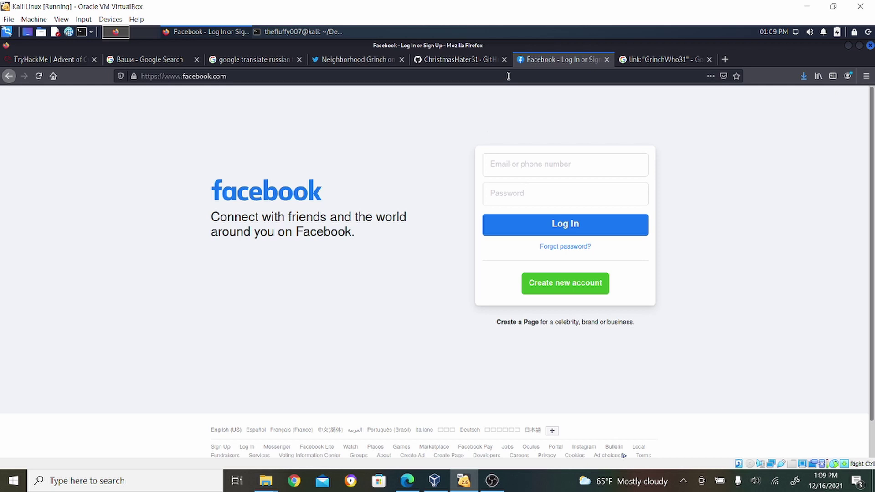
Step: Search for "look for a page facebook", read the answer about searching a Facebook page without an account, and clear the query
click(508, 77)
text(look for )
text(a page facebook)
key(Return)
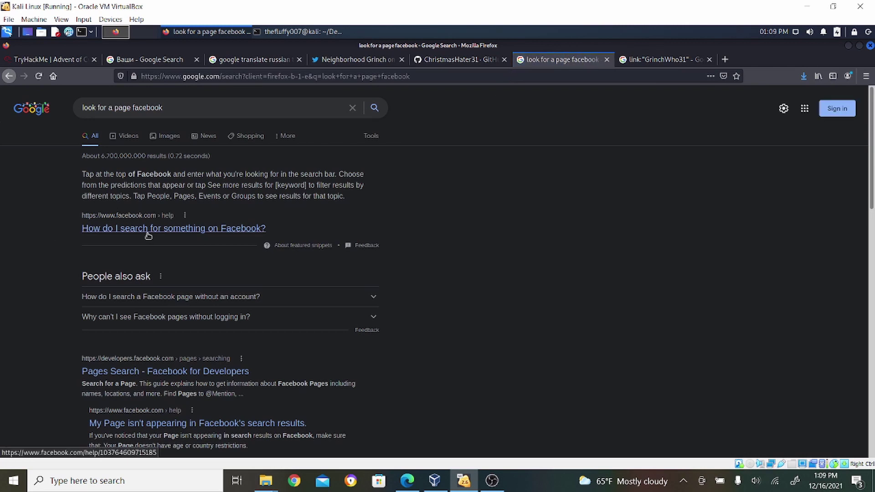
click(150, 300)
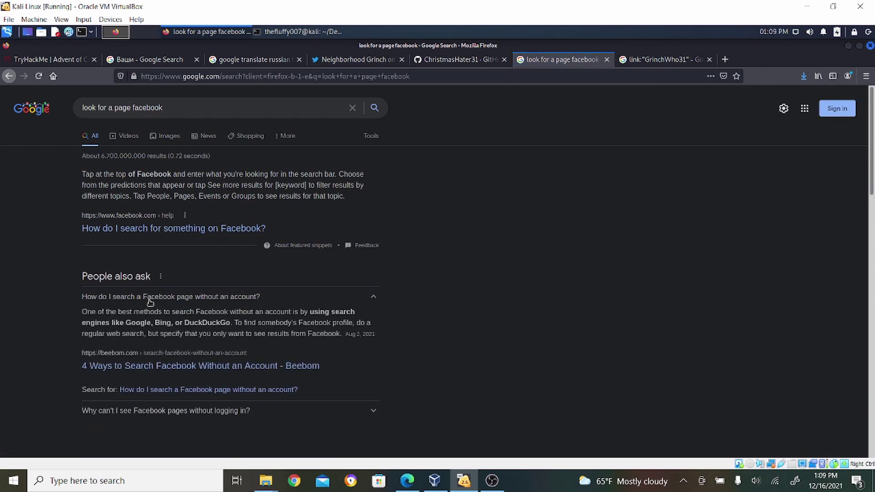
click(149, 300)
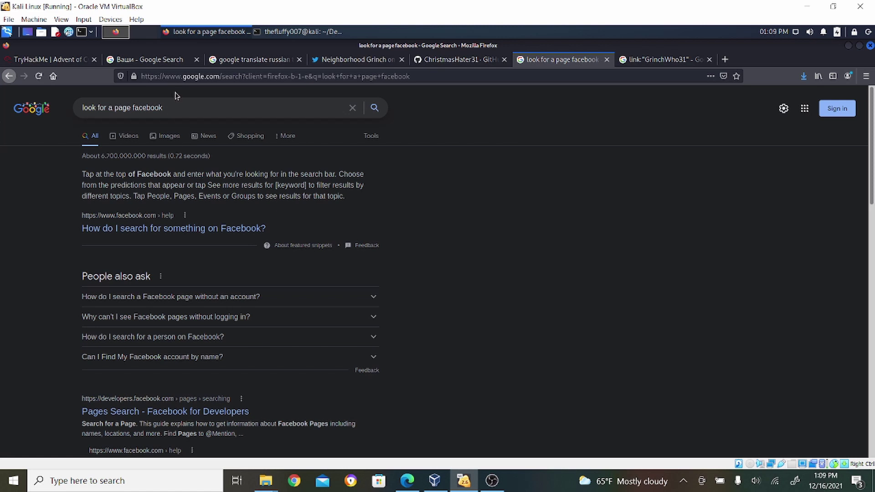
triple_click(177, 107)
key(BackSpace)
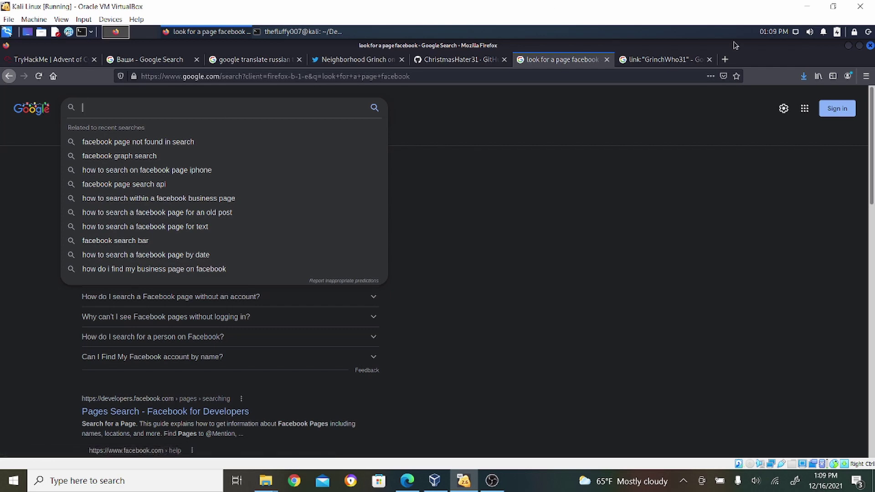
click(725, 59)
text(facebook.com/)
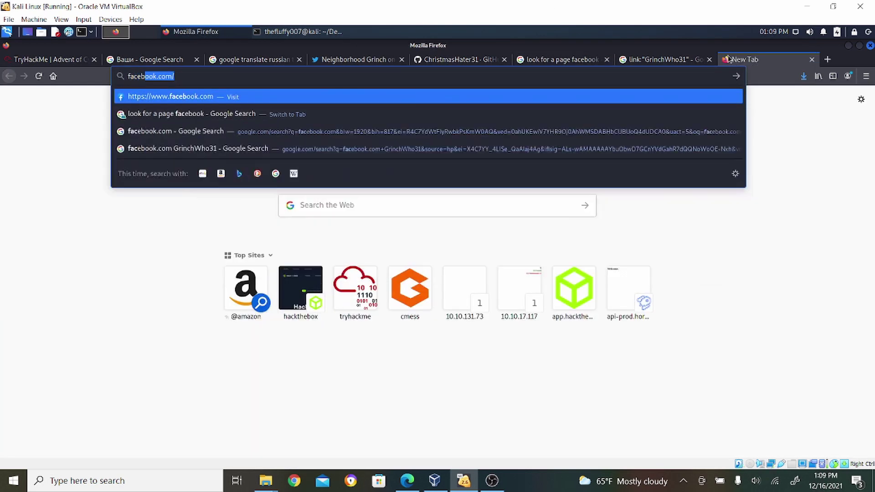
text(GrinchWho31)
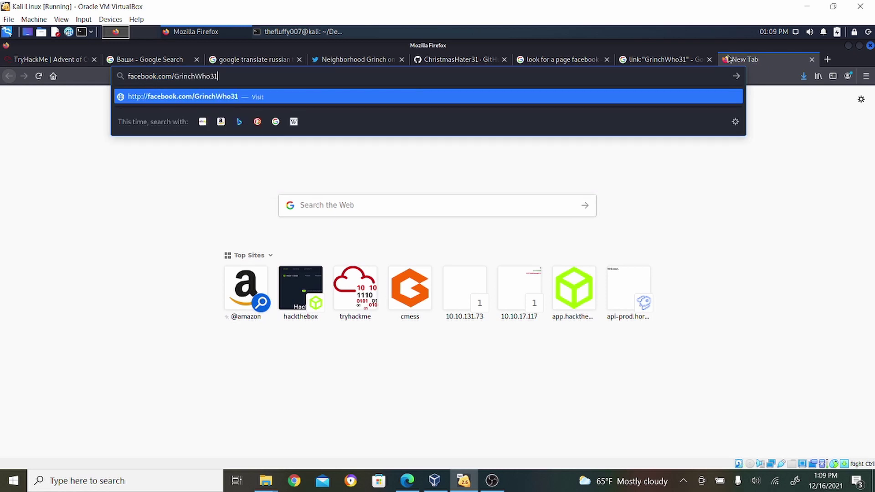
key(Return)
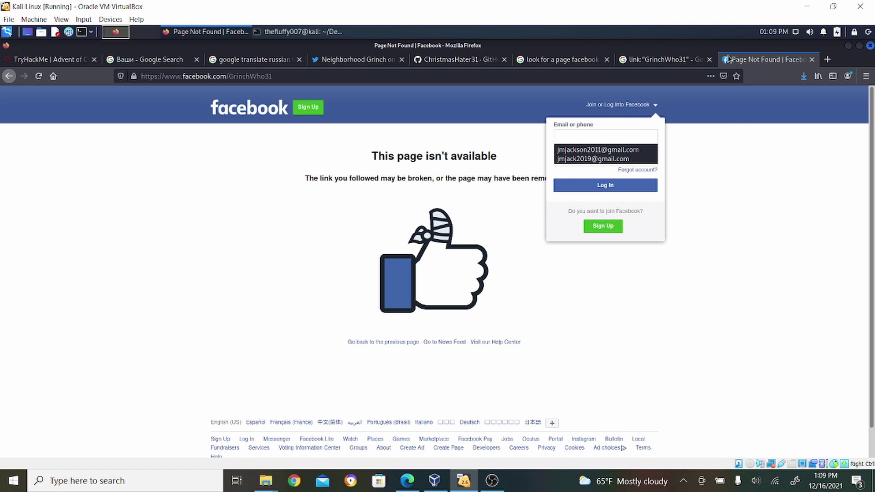
click(720, 187)
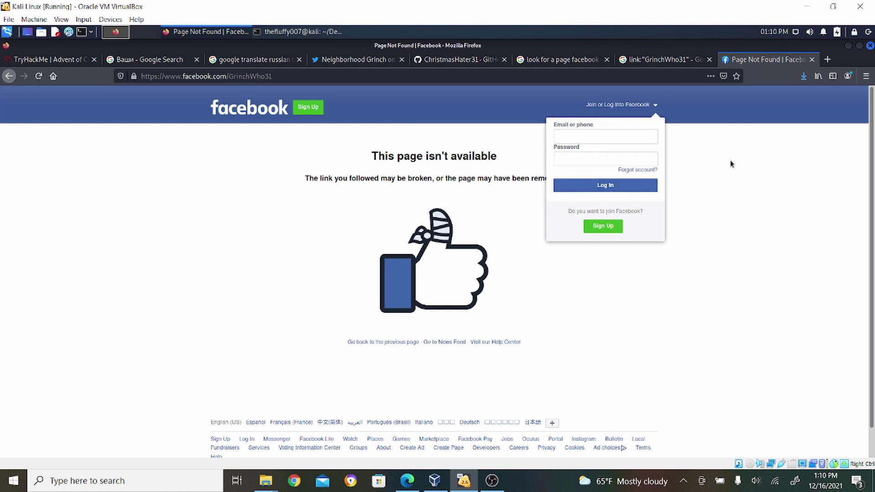
click(812, 59)
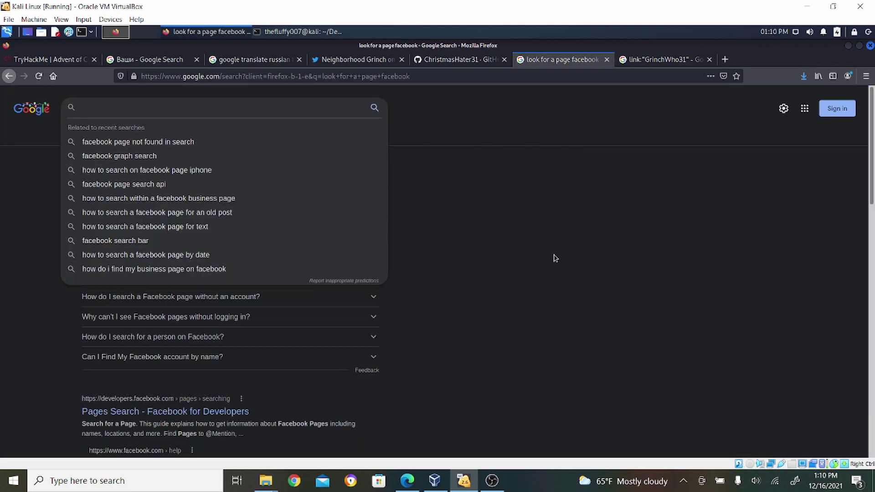
Step: Open the first Google dork reference linked in the TryHackMe room's Google Dorking section and look over the SANS cheat sheet page
click(57, 59)
drag(871, 380, 870, 329)
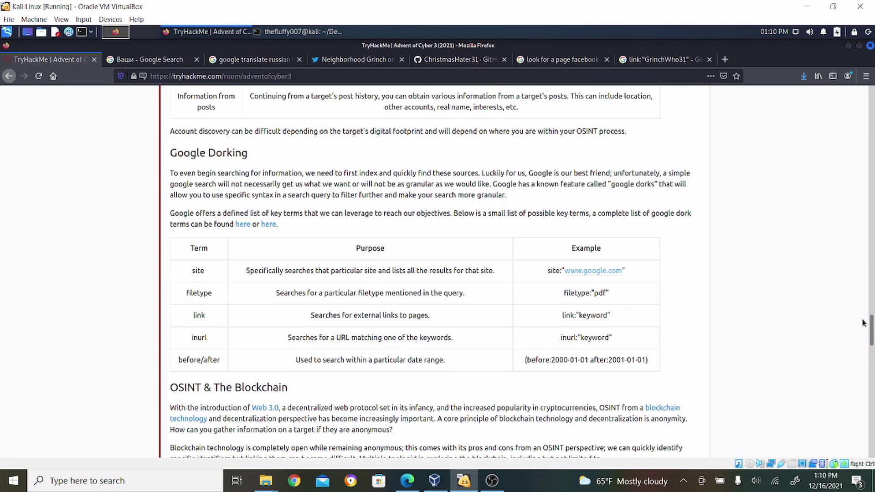
click(244, 224)
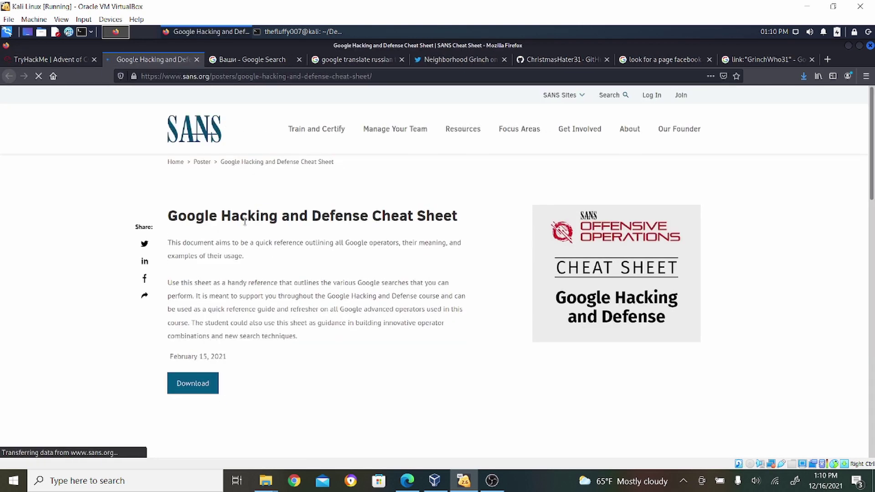
scroll(857, 178, down, 1)
scroll(437, 273, down, 2)
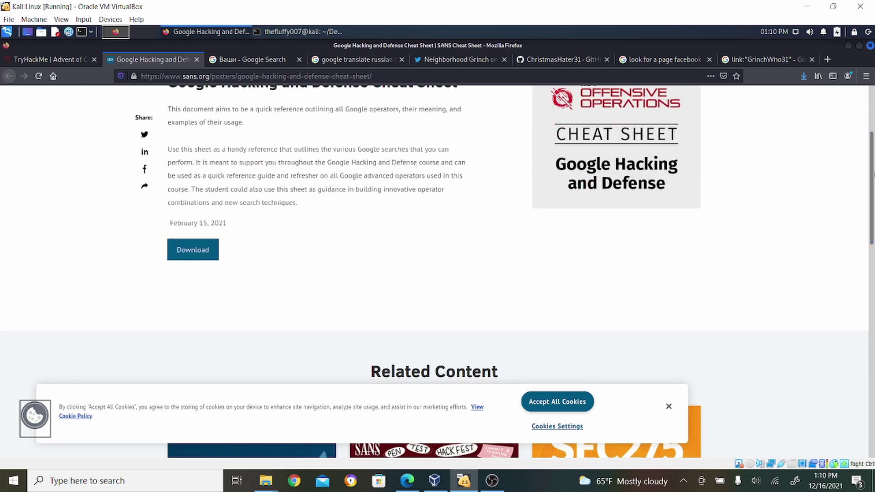
click(53, 76)
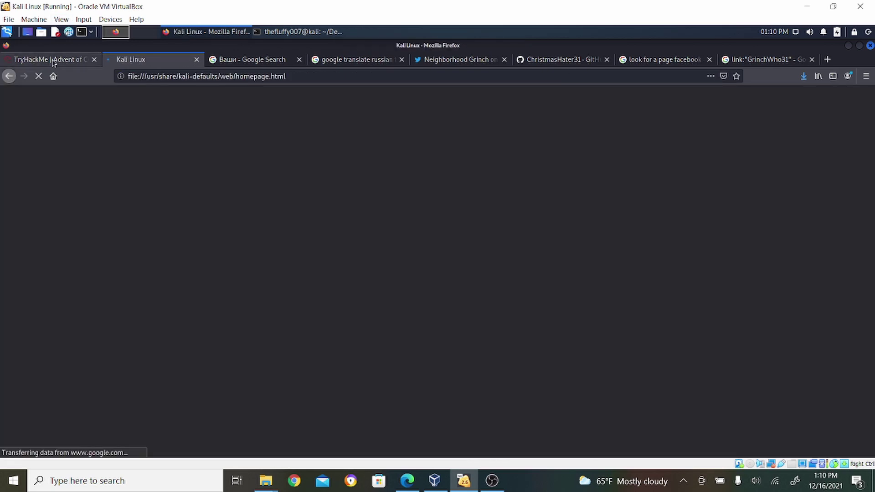
Step: Open the second linked Google dork reference from the TryHackMe room and read the search filters table in the GitHub gist
click(53, 61)
click(267, 225)
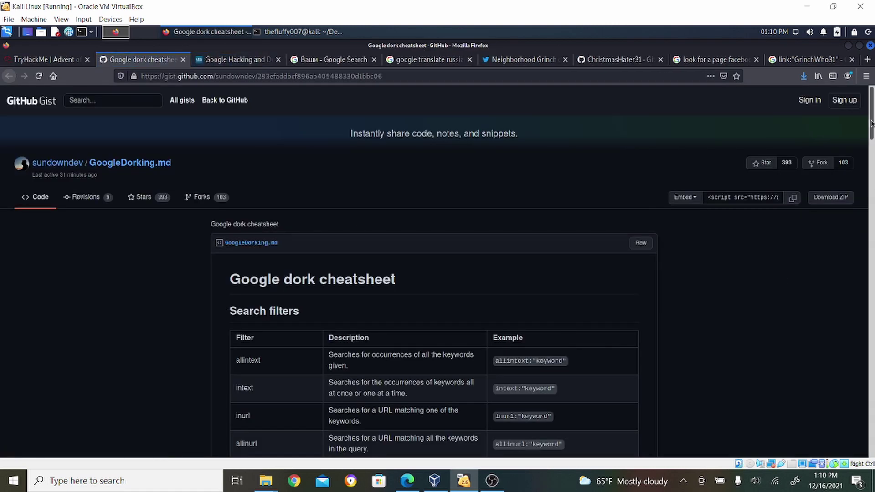
scroll(873, 155, down, 5)
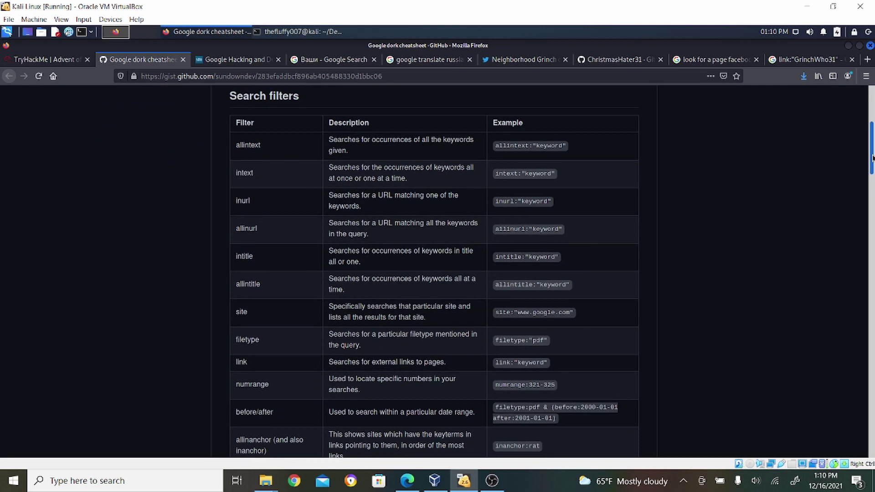
drag(872, 157, 872, 164)
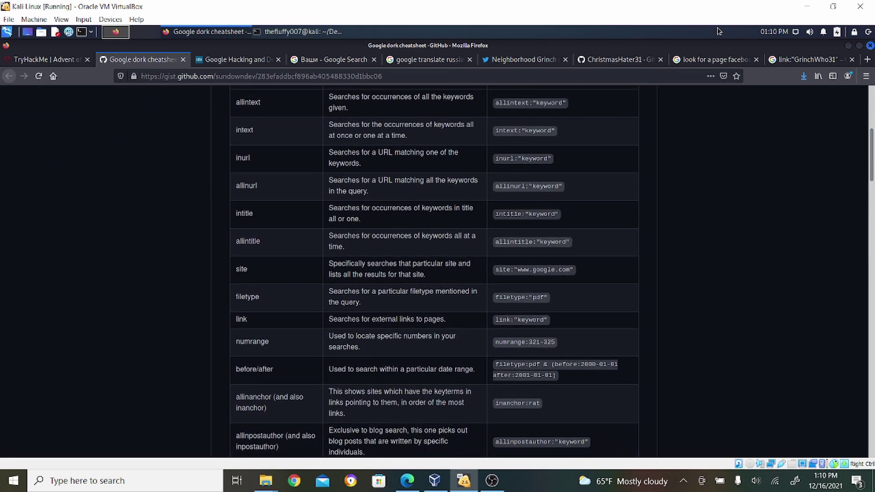
Step: Search Google for intext:"GrinchWho31" in place of the cleared Facebook query
click(714, 59)
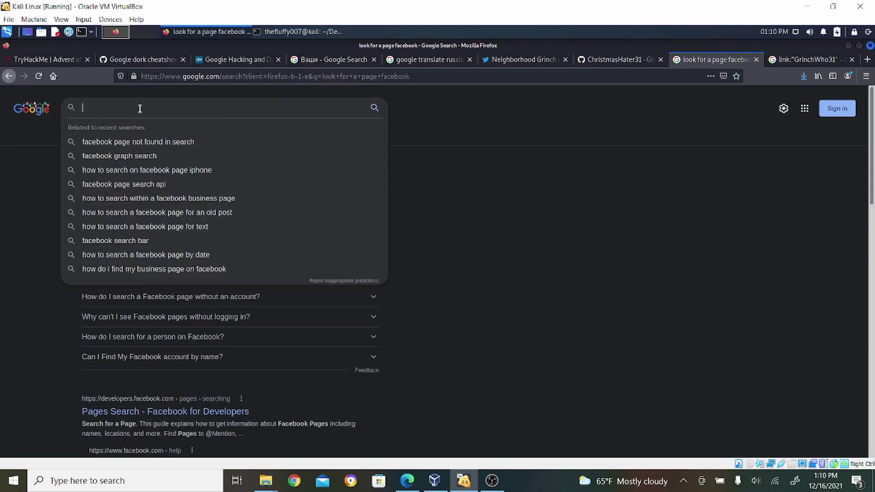
text(intext)
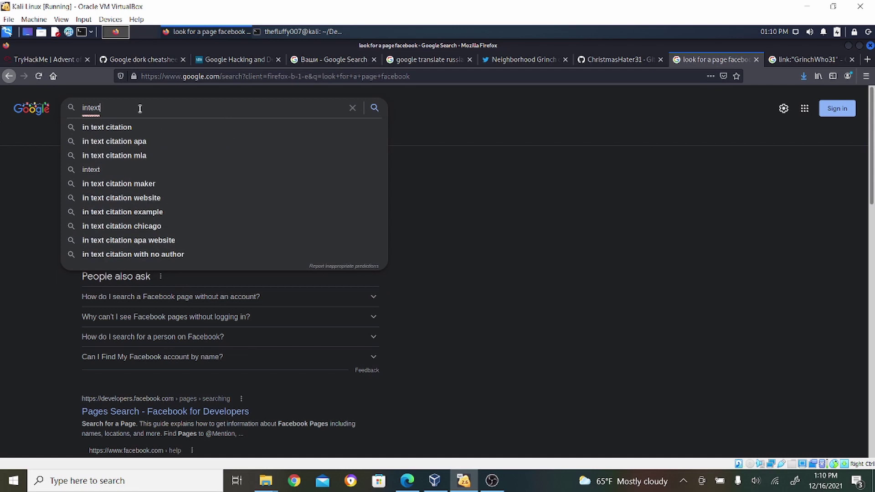
text(:")
text(GrinchWho31)
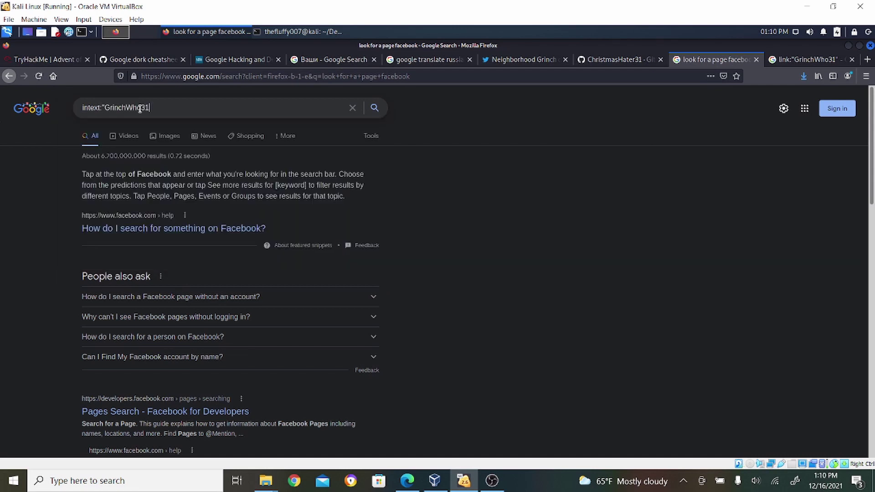
key(Return)
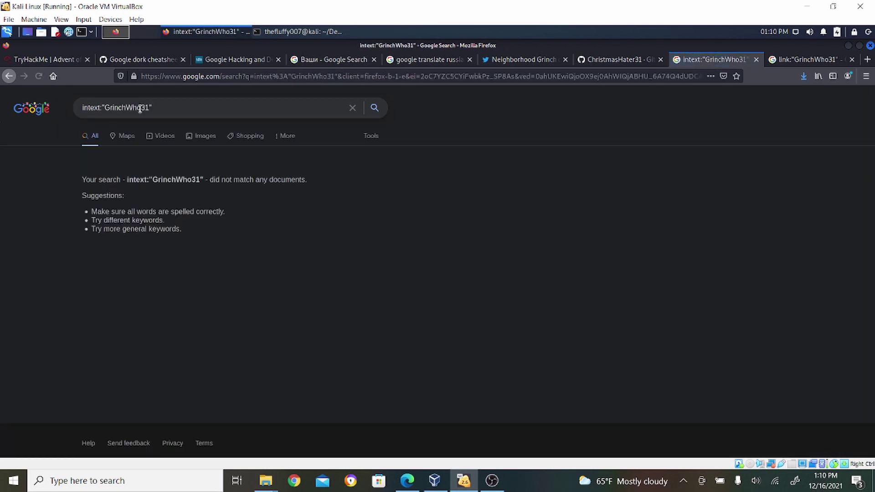
Step: Open Google in a new browser tab and search for "google dork intext"
click(869, 62)
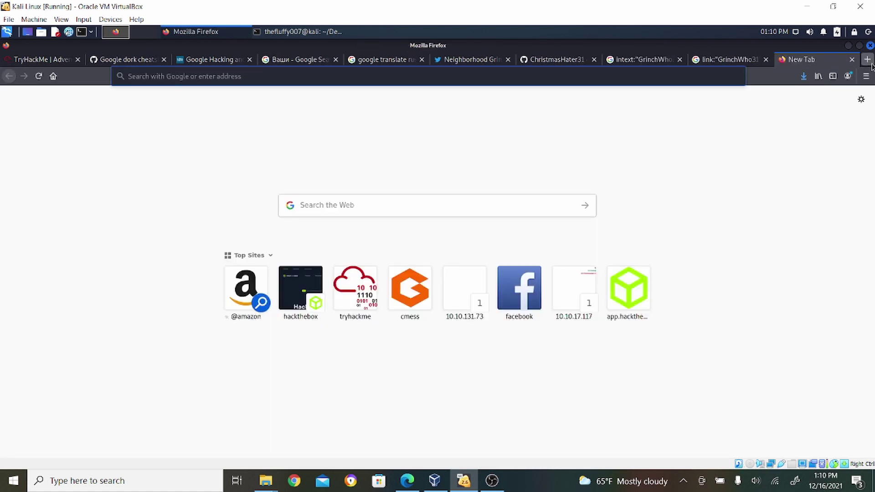
text(www.google.com/)
key(Return)
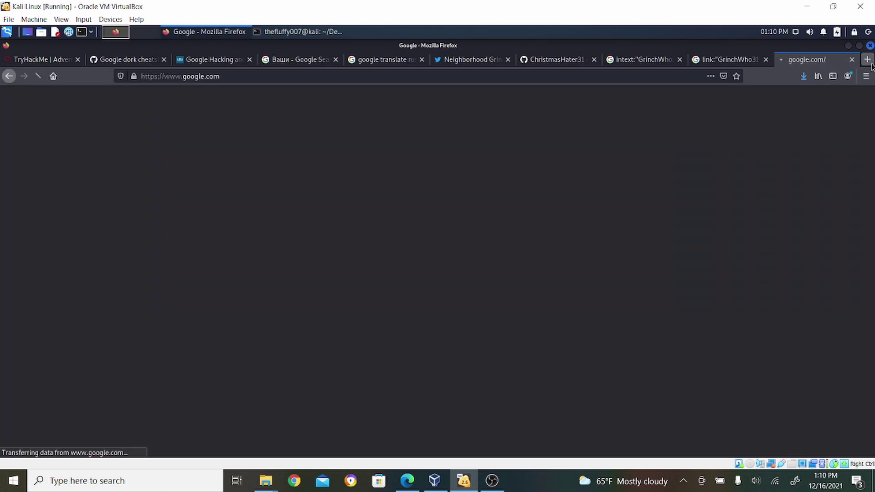
text(google door)
key(BackSpace)
key(BackSpace)
text(rk int)
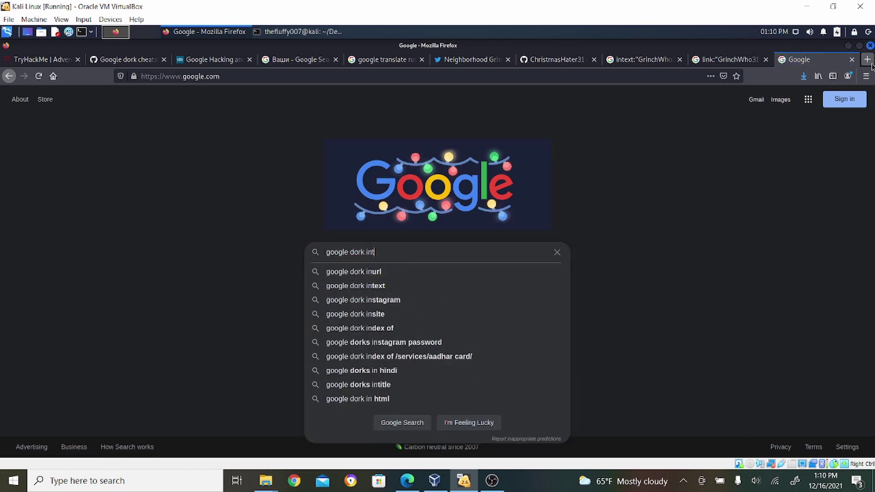
text(ext)
key(Return)
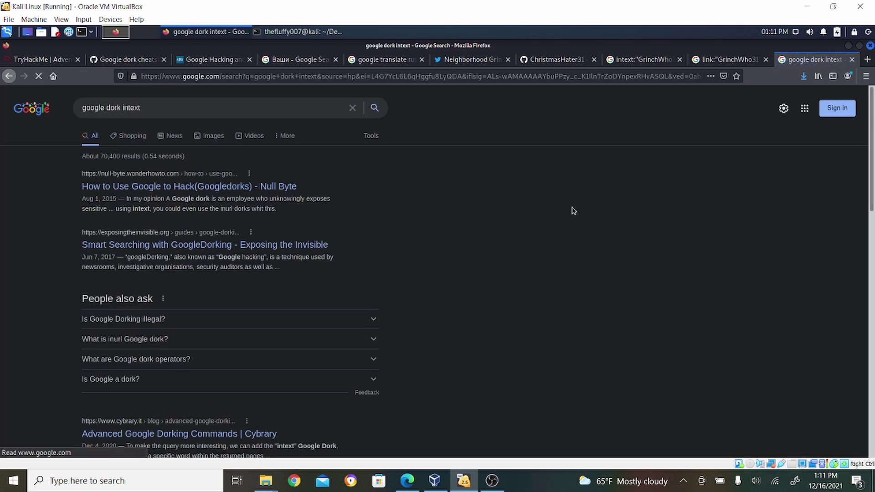
Step: Open Null Byte's "How to Use Google to Hack(Googledorks)" article and read its explanations and examples of the search operators
click(248, 187)
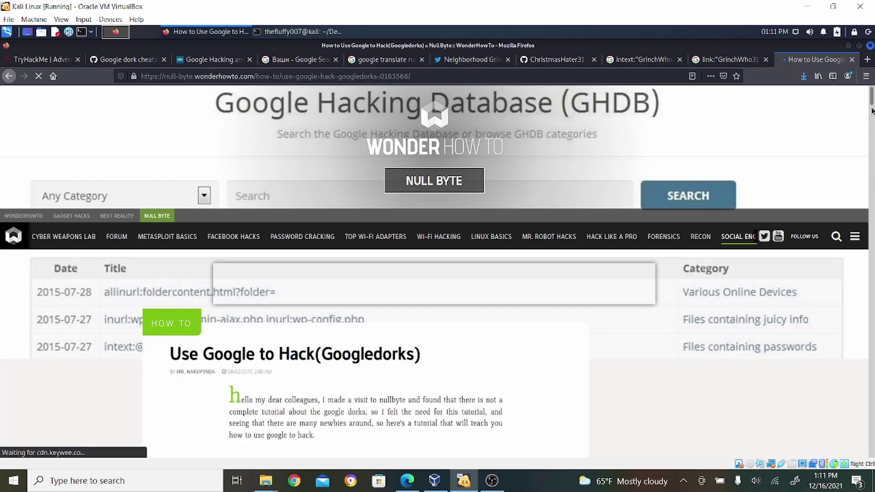
scroll(872, 115, down, 10)
scroll(438, 285, down, 3)
scroll(437, 284, down, 2)
scroll(437, 285, down, 6)
scroll(438, 285, down, 6)
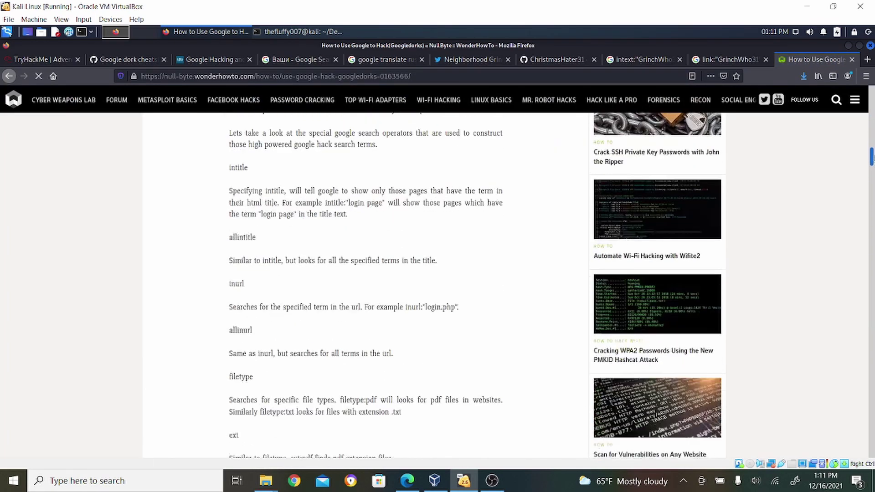
scroll(437, 285, down, 7)
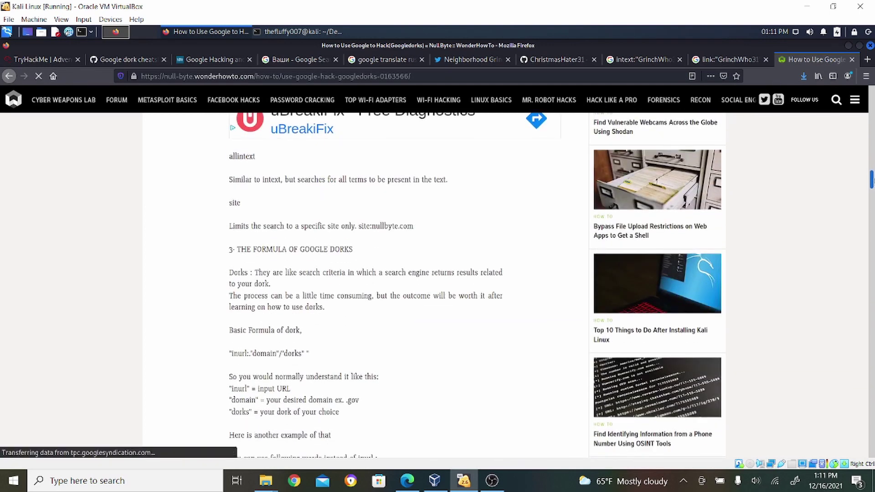
scroll(438, 285, down, 2)
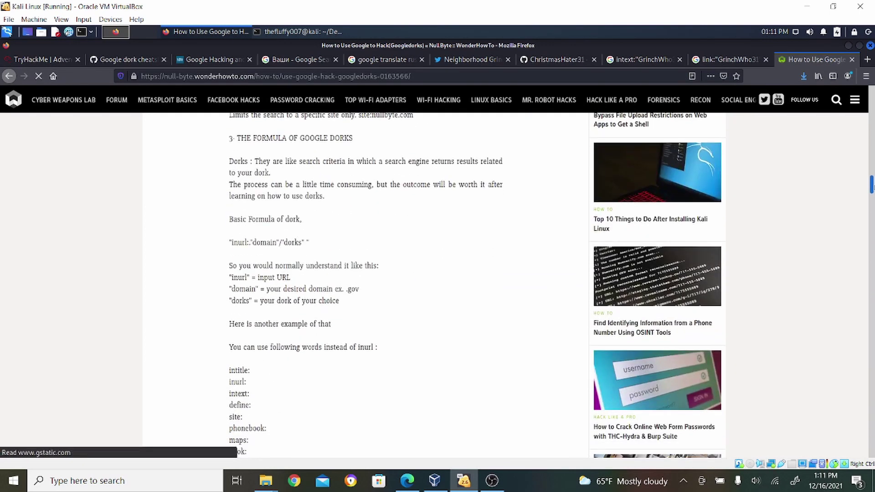
scroll(437, 285, down, 2)
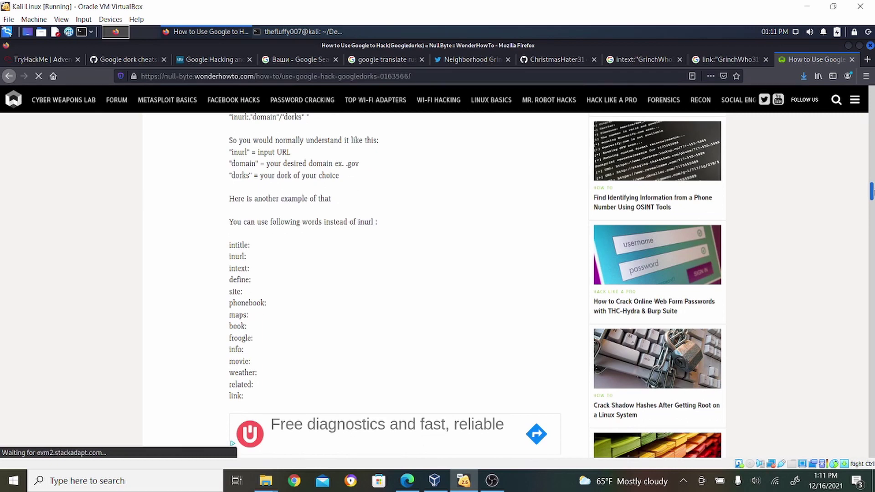
scroll(438, 285, down, 3)
scroll(438, 285, down, 3)
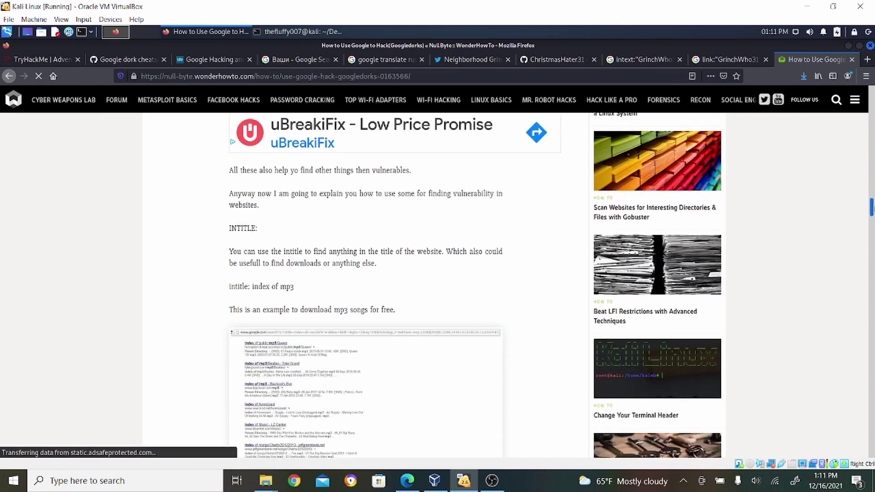
scroll(438, 285, down, 2)
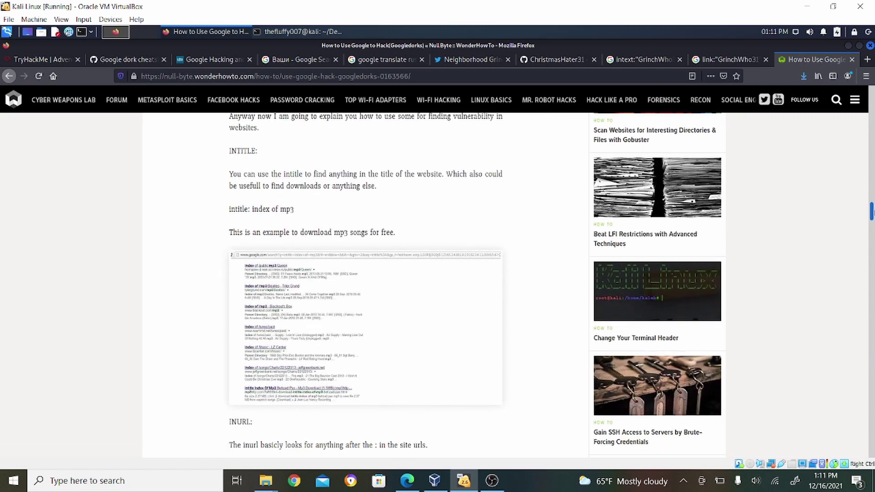
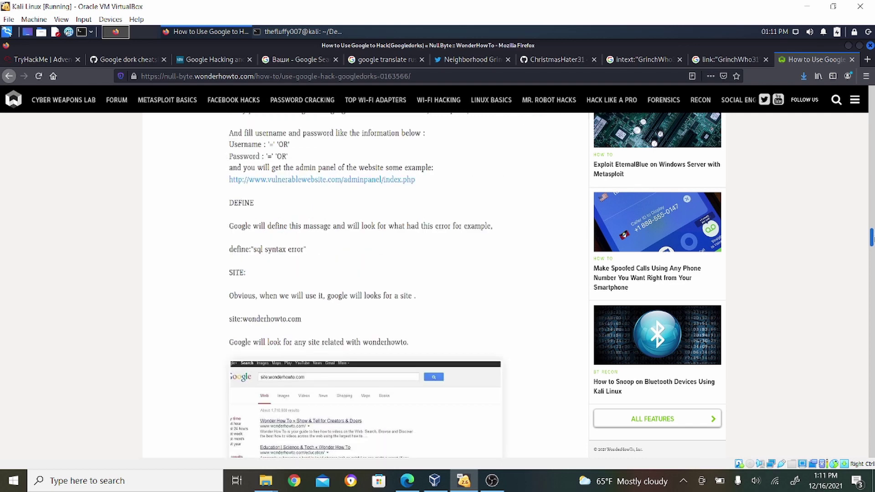
scroll(364, 283, down, 4)
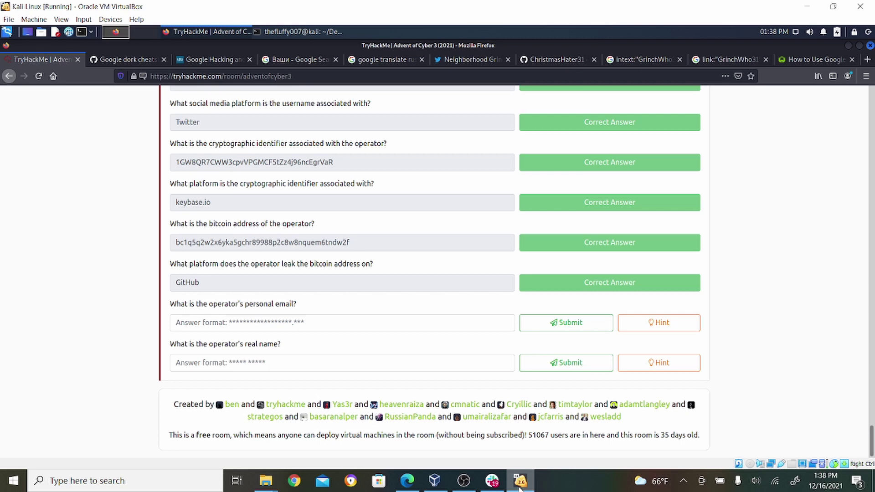
click(544, 63)
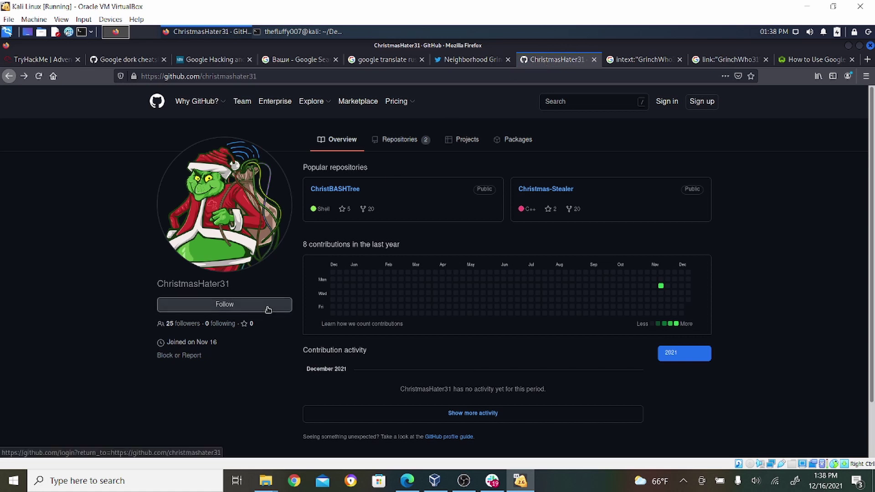
click(187, 325)
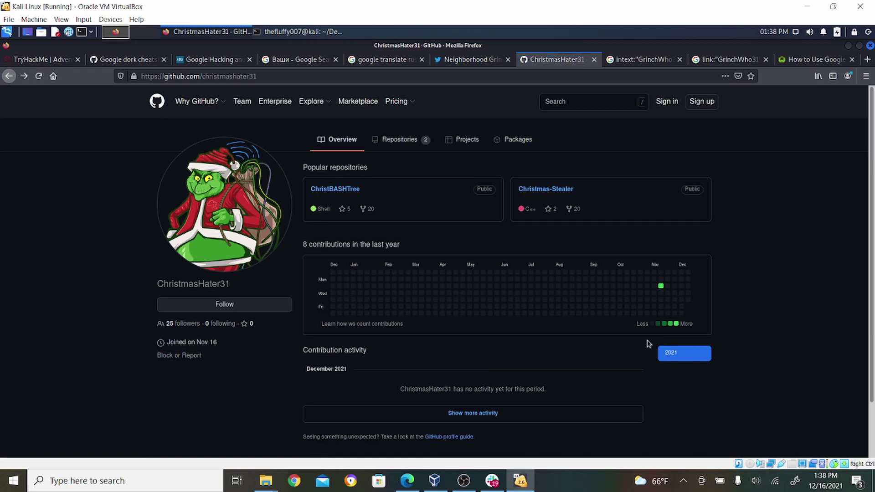
click(488, 414)
drag(871, 236, 872, 314)
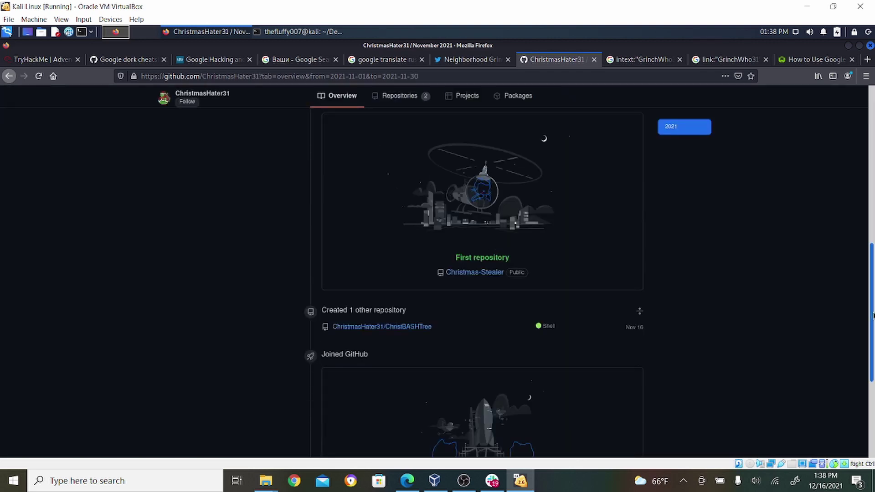
drag(872, 314, 870, 413)
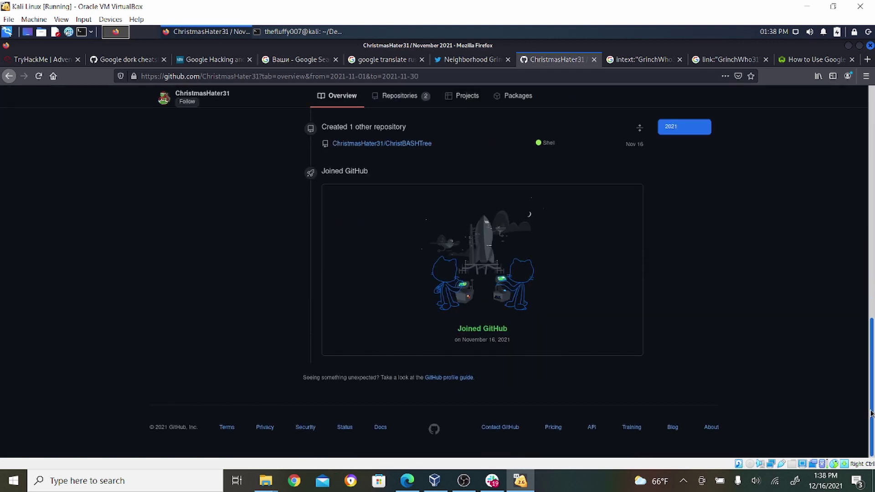
click(475, 339)
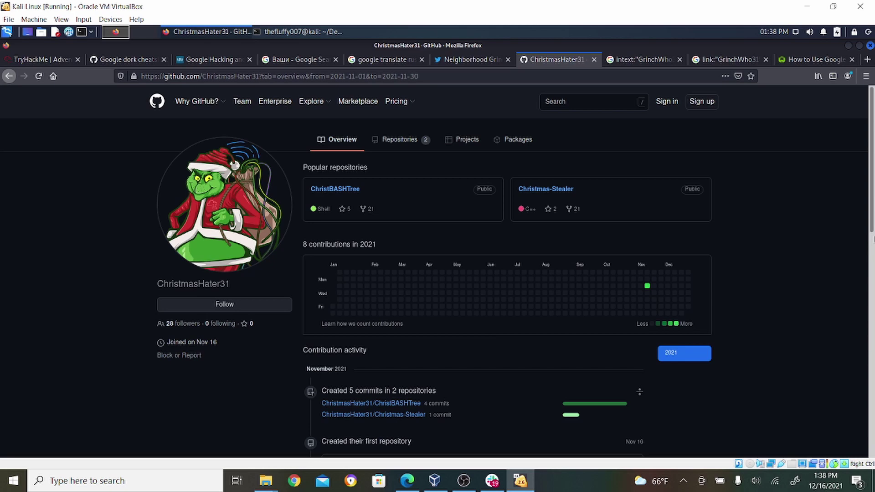
scroll(437, 274, down, 10)
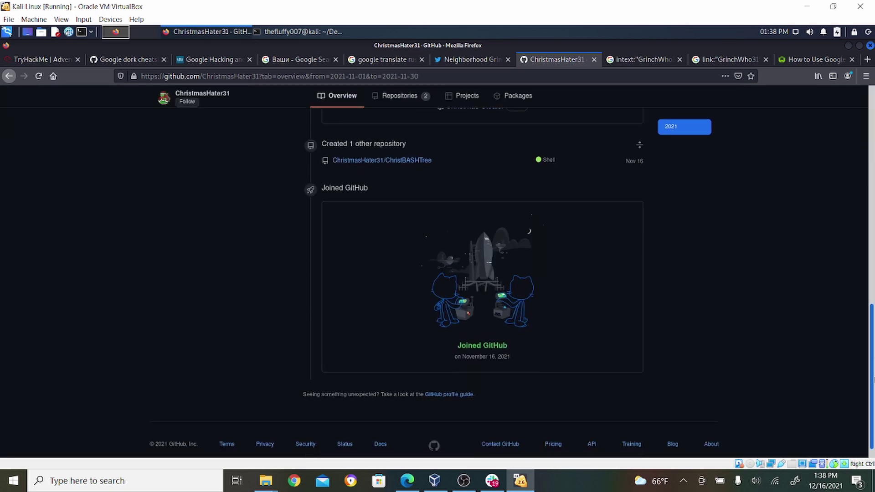
scroll(482, 282, up, 3)
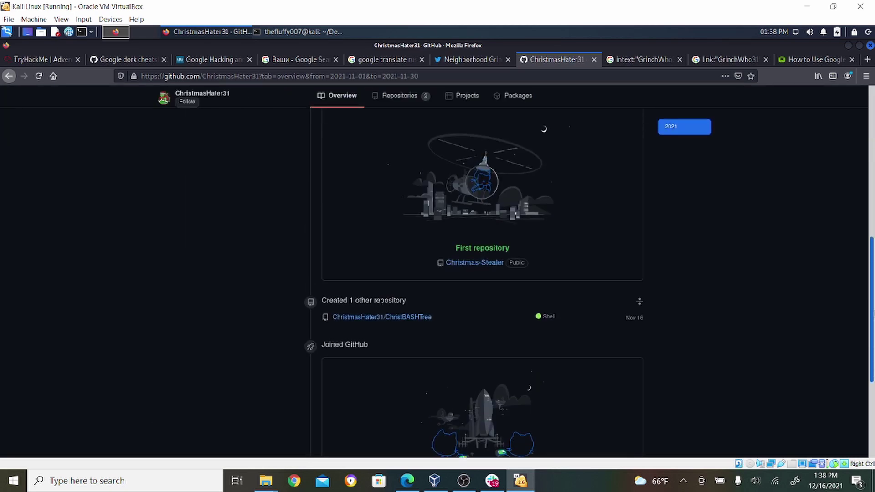
Step: Open the Christmas-Stealer repository, view its open issues, and read the "Code space gone" issue
click(479, 262)
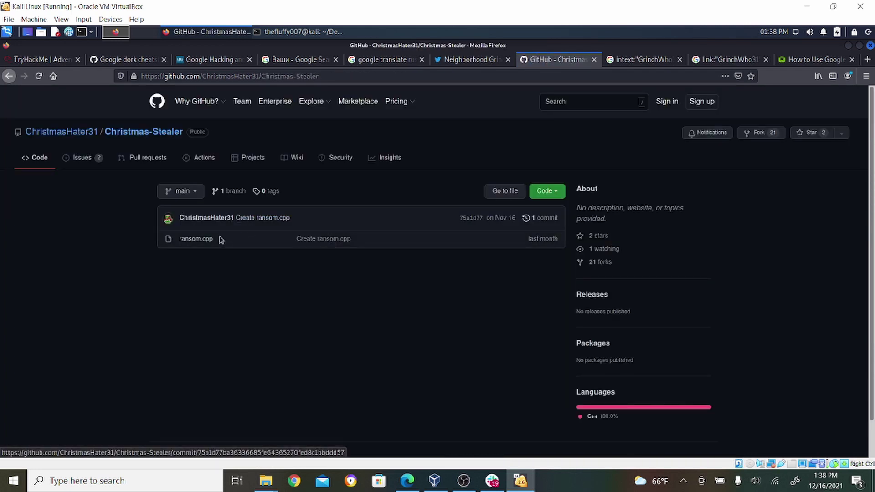
click(86, 160)
click(61, 132)
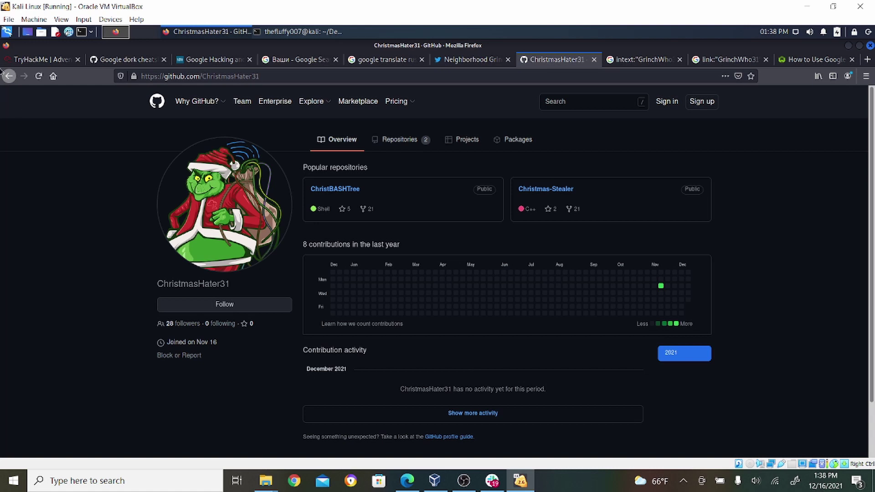
click(7, 76)
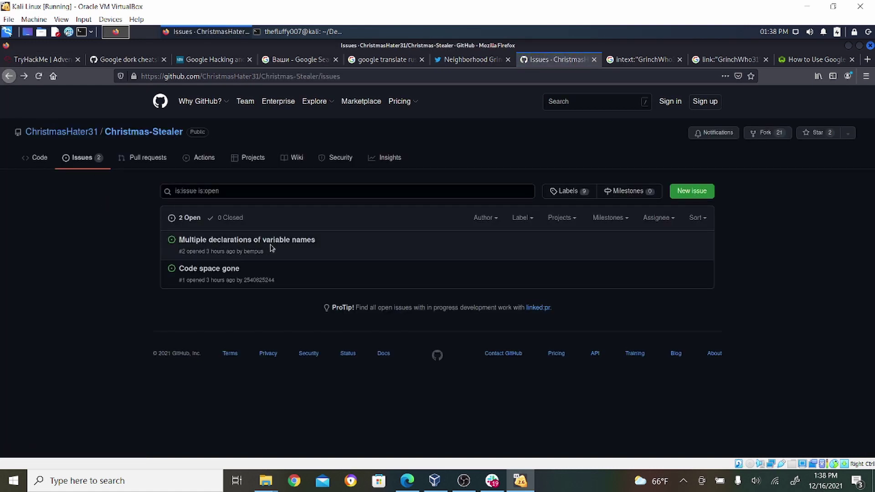
click(228, 269)
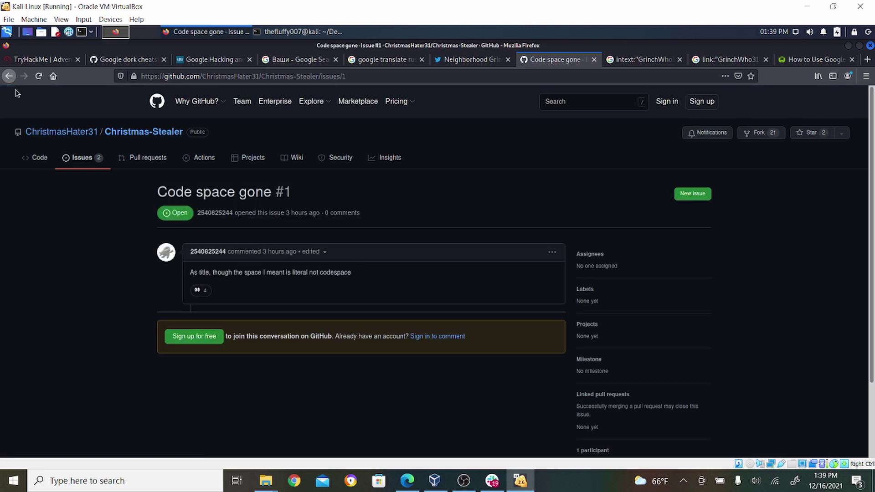
Step: Read the "Multiple declarations of variable names" issue and return to the Christmas-Stealer repository's main page
click(9, 77)
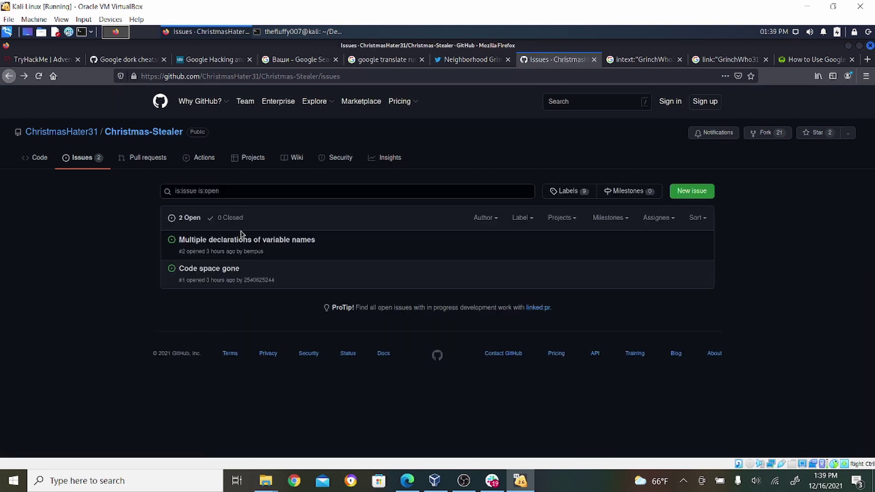
click(268, 240)
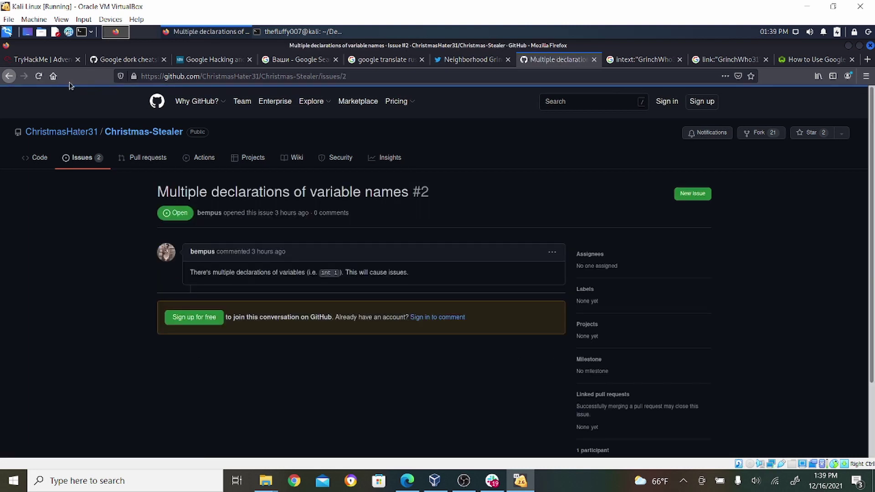
click(7, 85)
click(8, 85)
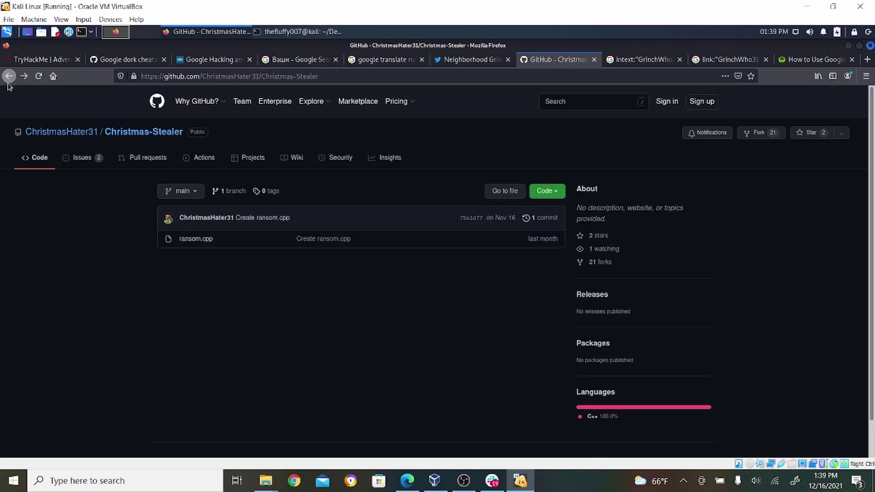
Step: Open the ChristBASHTree repository from the ChristmasHater31 profile and look through the tree.sh script
click(69, 132)
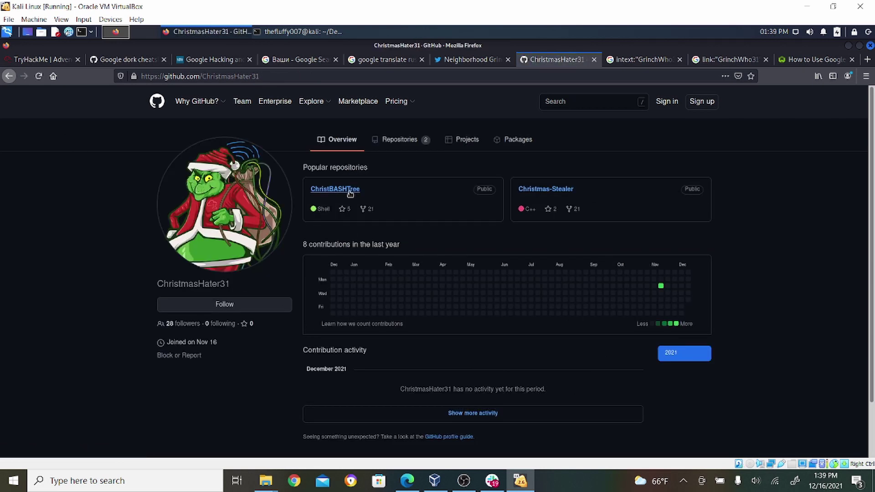
click(350, 192)
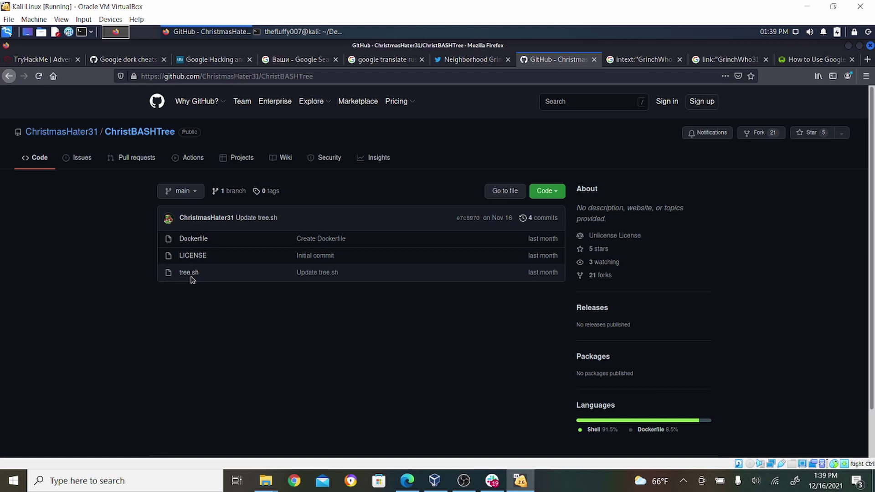
click(182, 274)
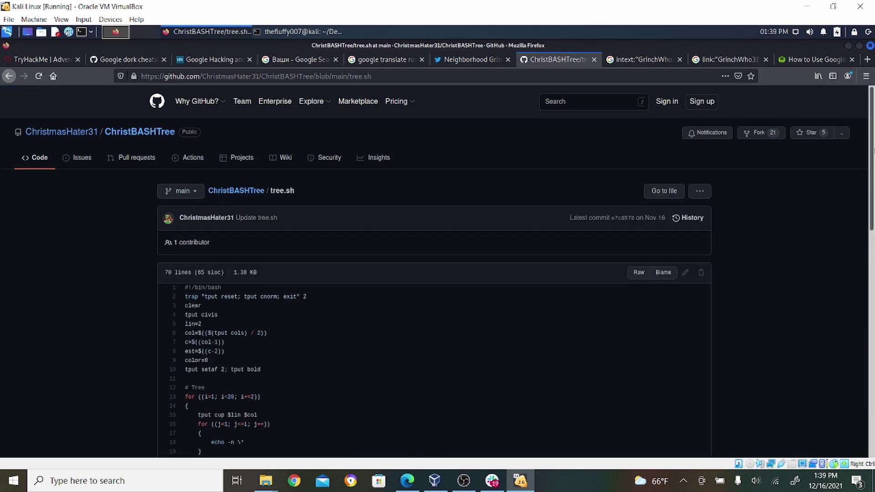
drag(872, 146, 849, 389)
key(Home)
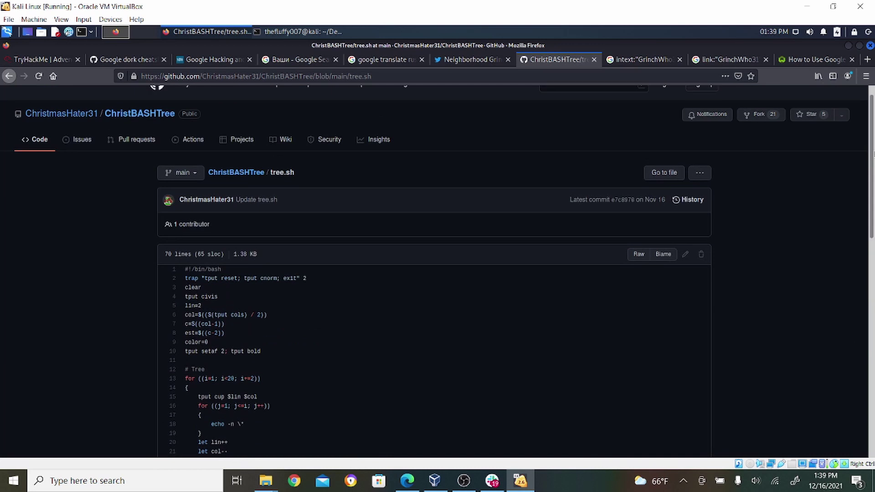
Step: Examine the Dockerfile and the LICENSE file of the ChristBASHTree repository, and return to its file list
click(9, 76)
click(193, 238)
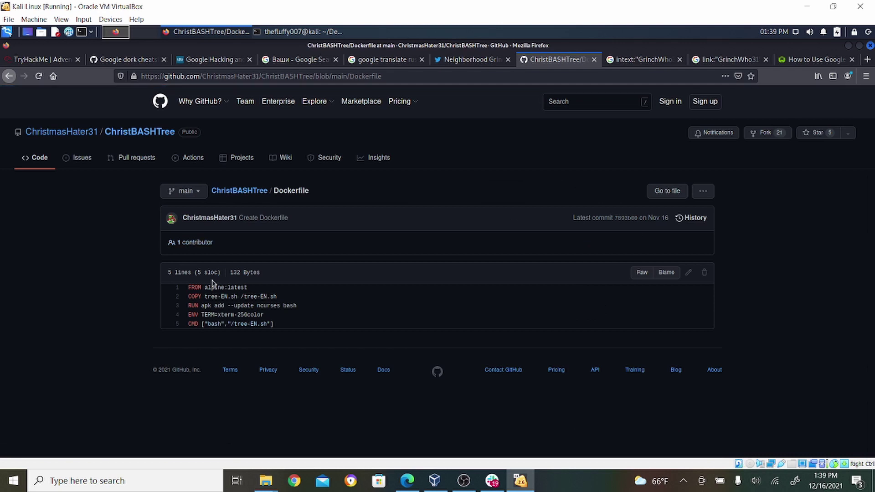
click(8, 77)
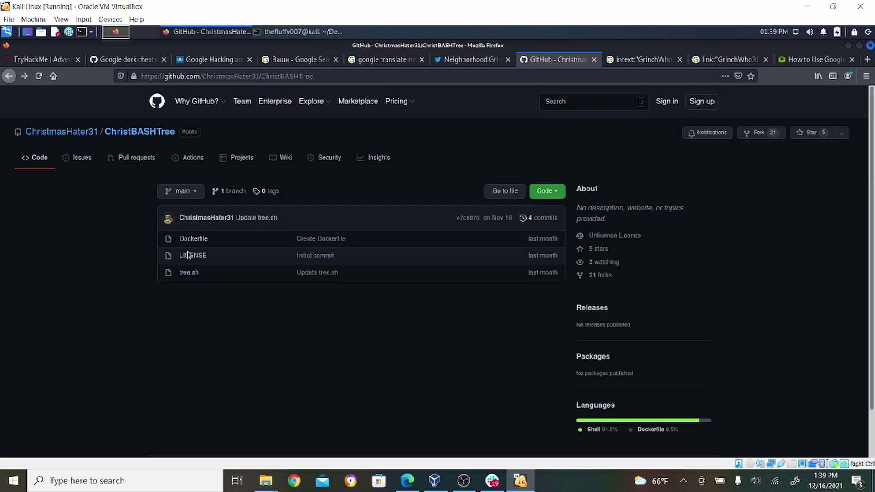
click(190, 193)
click(190, 194)
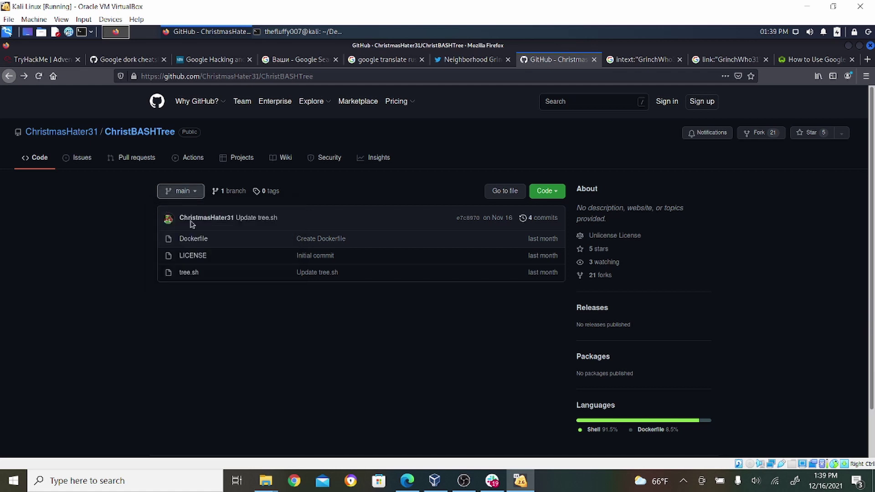
click(199, 257)
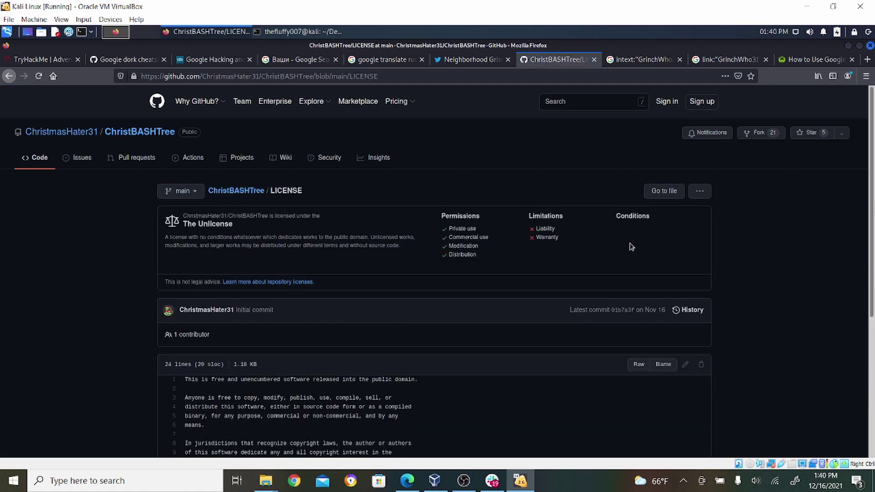
drag(871, 188, 873, 350)
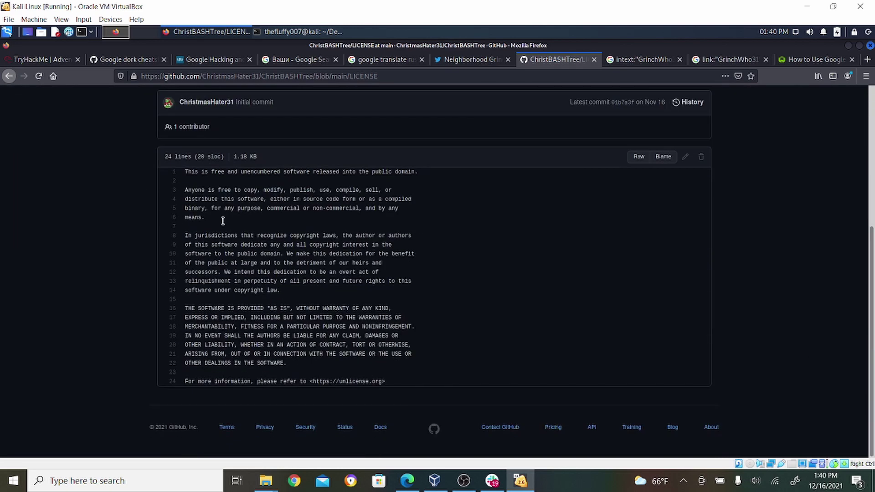
click(9, 82)
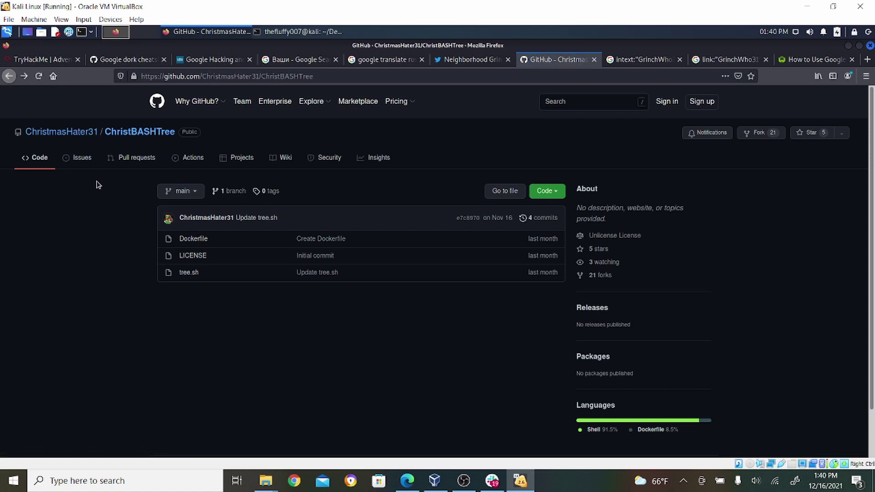
Step: Check the list of accounts watching the ChristBASHTree repository and return to its main page
click(278, 164)
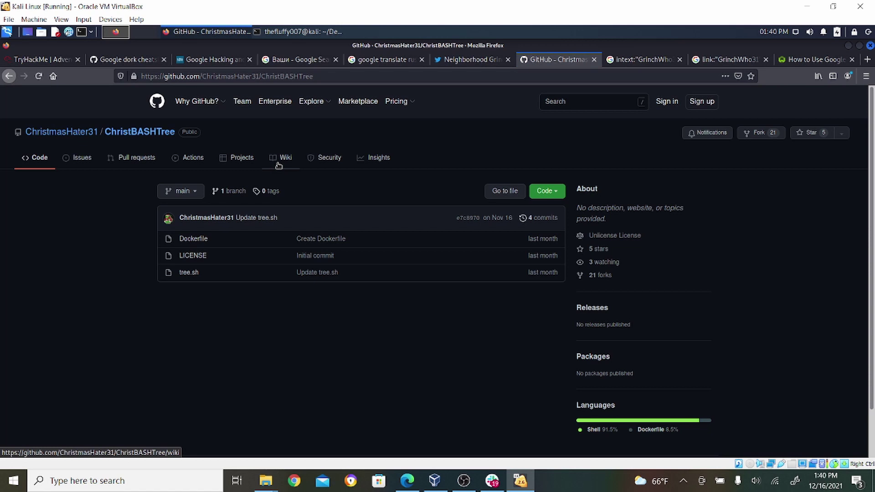
click(285, 162)
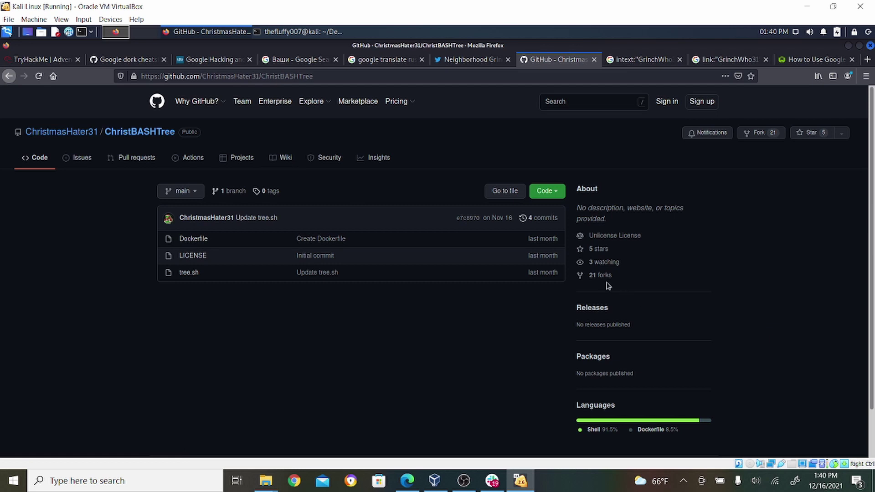
click(601, 263)
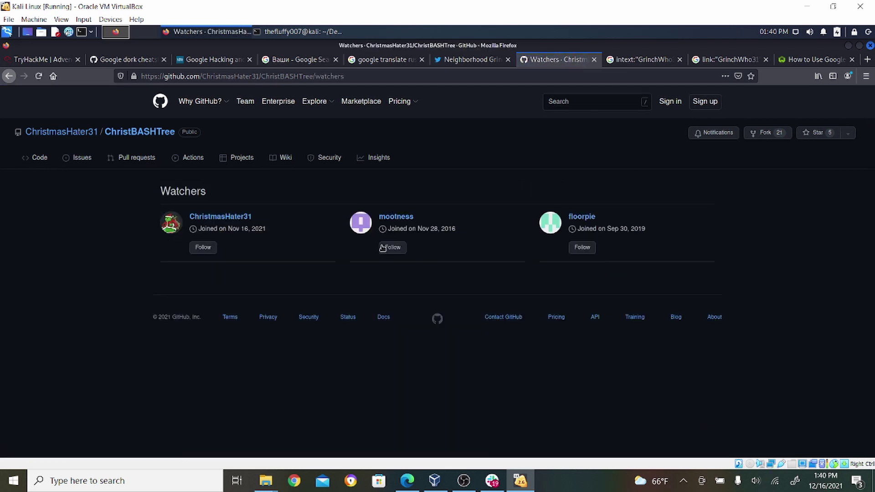
mouse_move(226, 220)
click(8, 77)
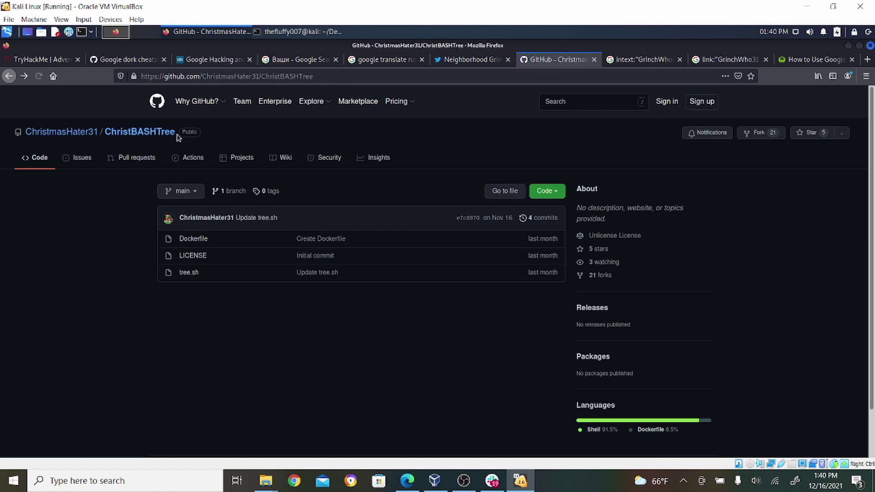
click(467, 57)
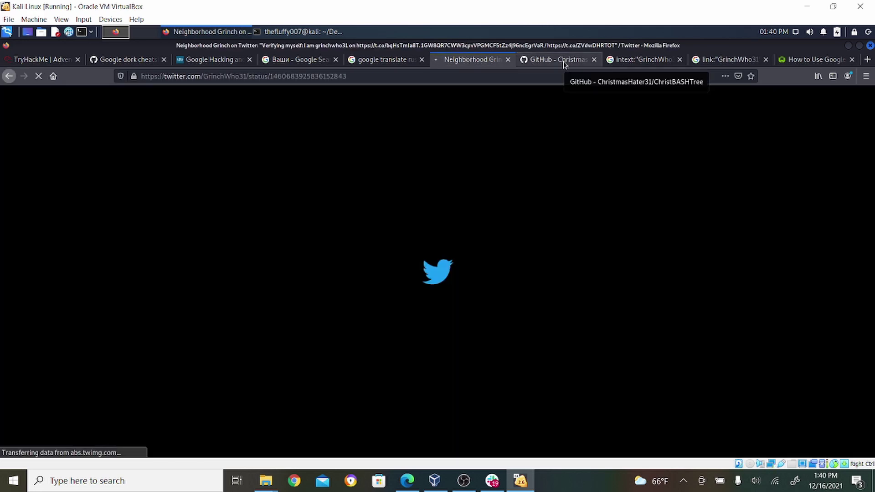
click(564, 65)
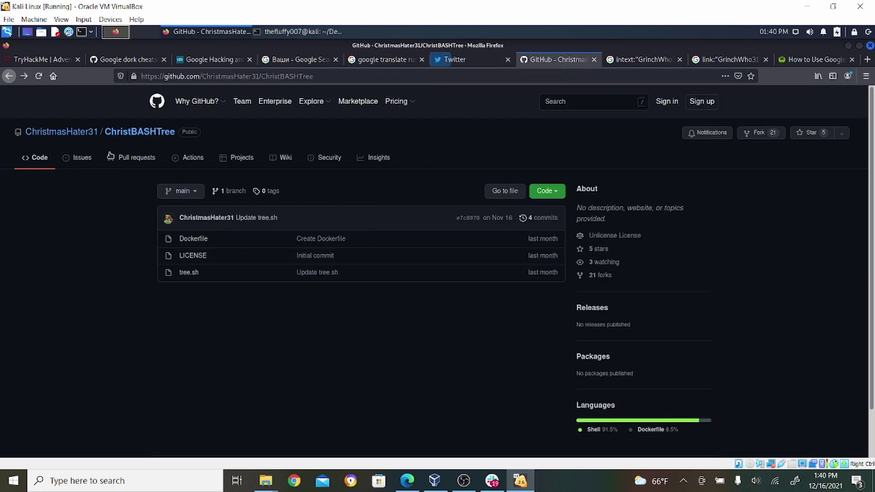
mouse_move(61, 133)
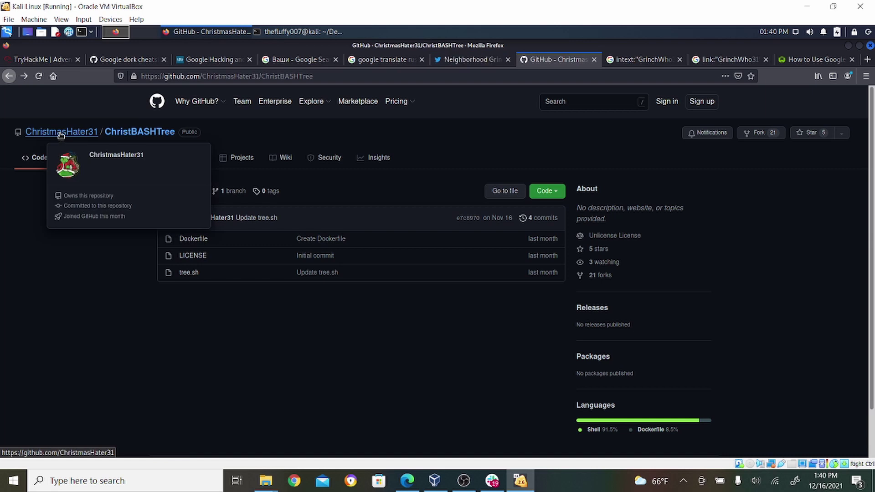
click(60, 133)
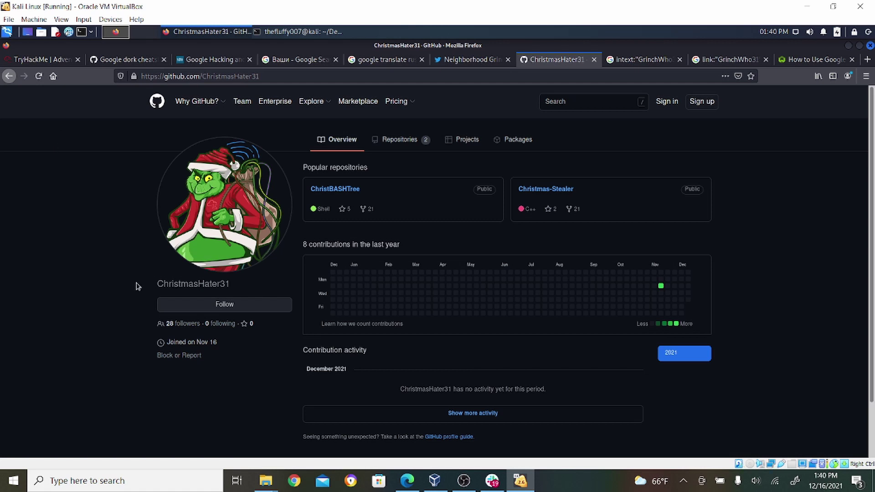
double_click(203, 283)
key(ctrl+c)
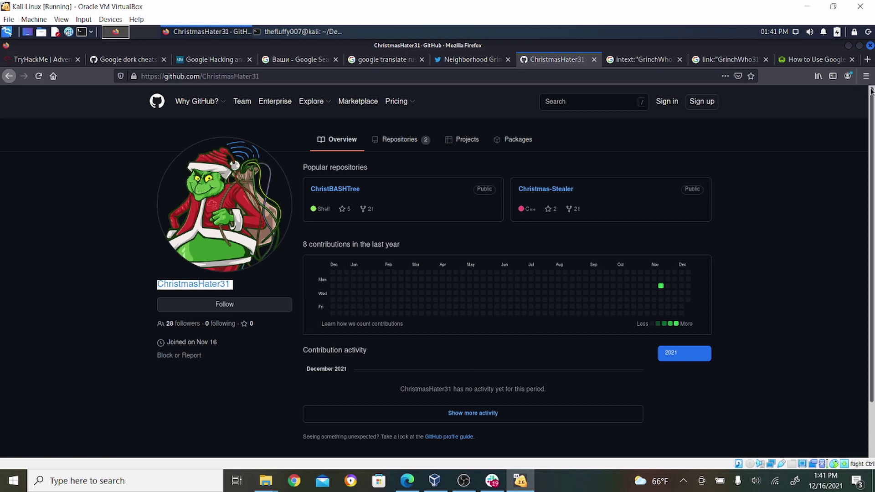
Step: Open Google in a new browser tab and search for ChristmasHater31
click(868, 60)
text(Avatar)
key(ctrl+v)
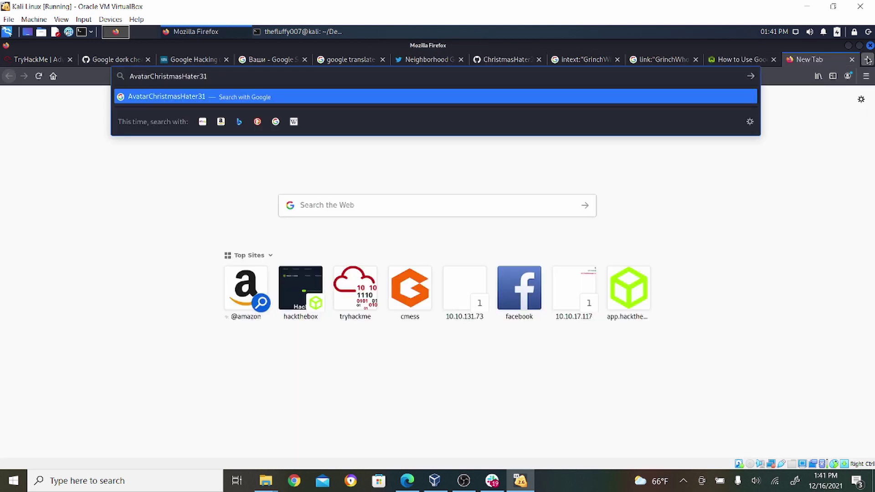
drag(227, 78, 99, 61)
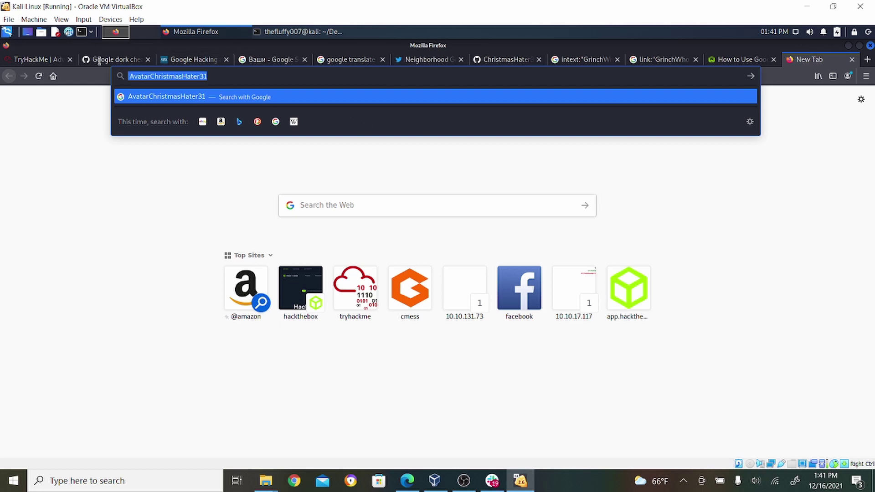
text(www.google.com/)
key(Return)
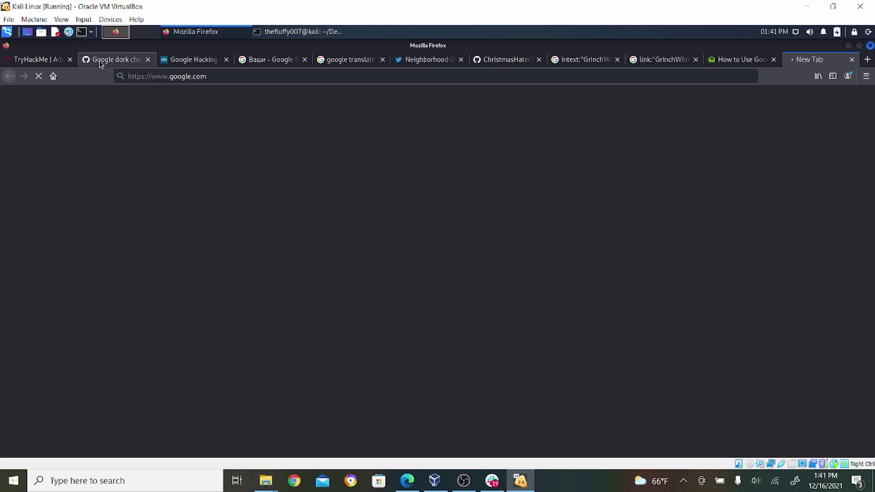
text(Avatar ChristmasHater31)
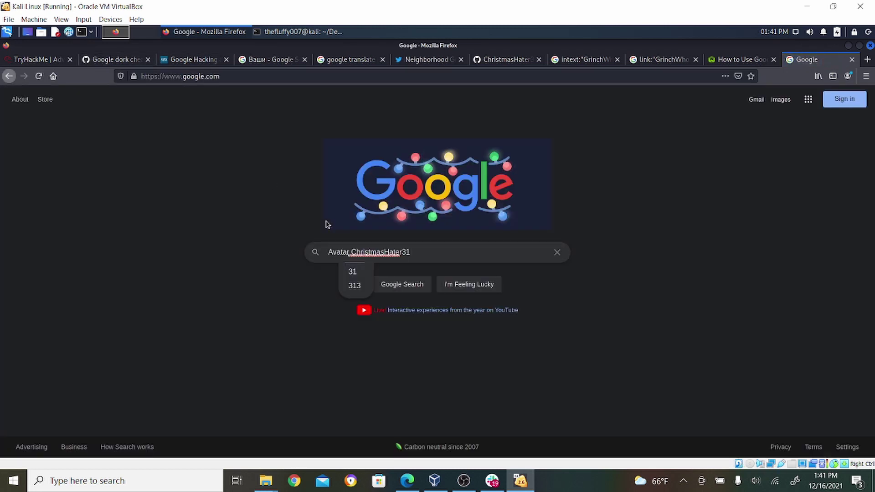
drag(350, 252, 290, 229)
key(BackSpace)
key(Return)
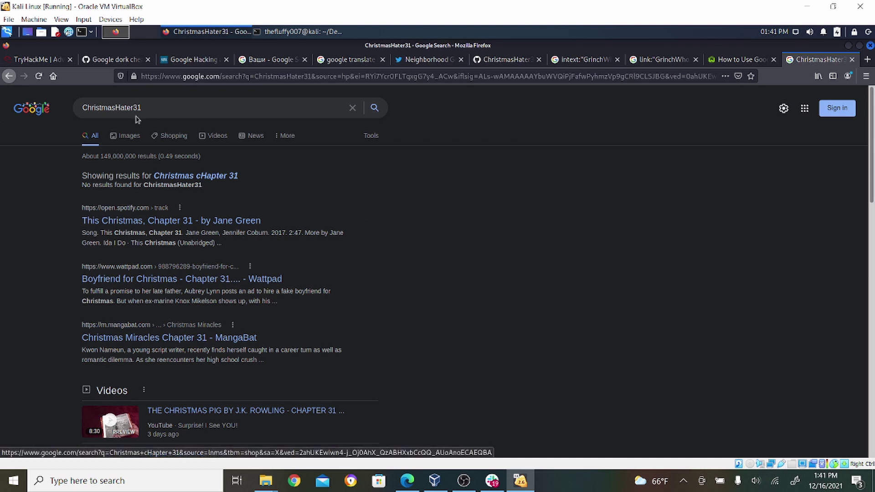
click(83, 107)
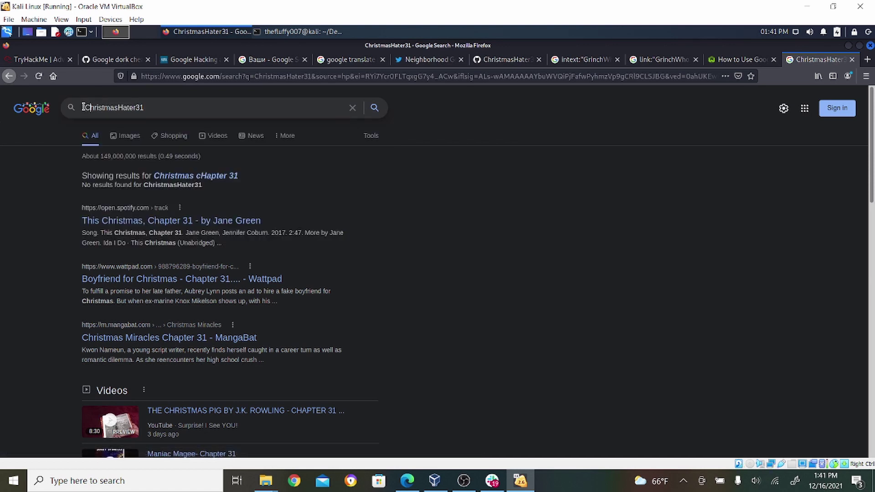
key(End)
text(")
key(Return)
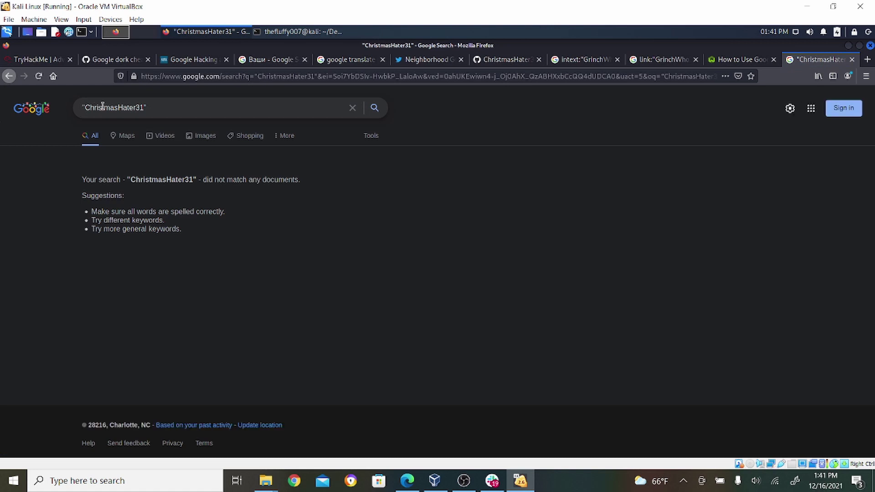
click(83, 107)
text(site:)
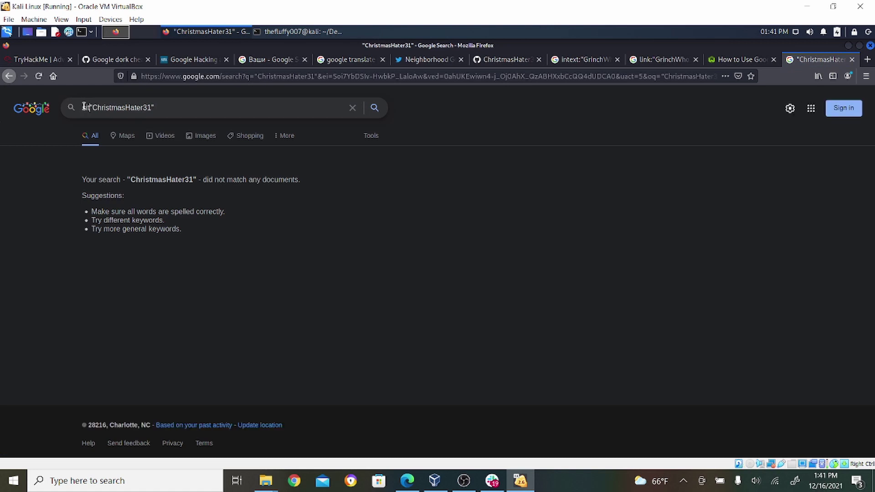
text(github.com)
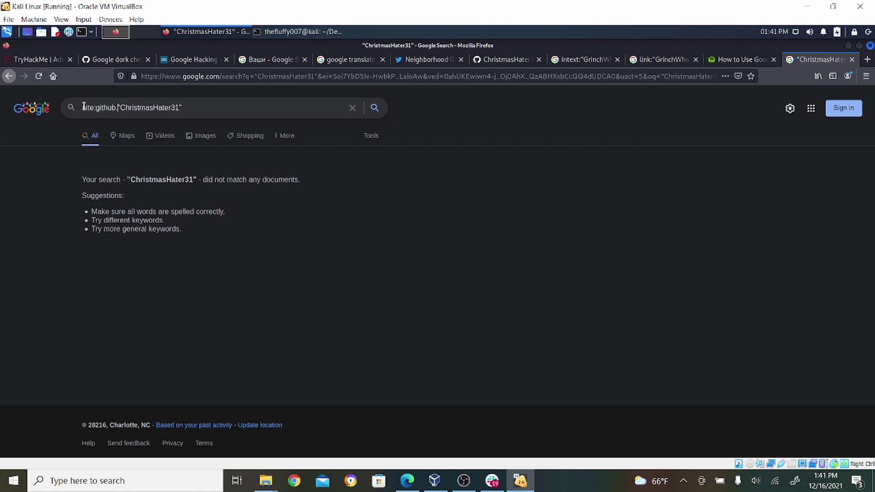
key(Return)
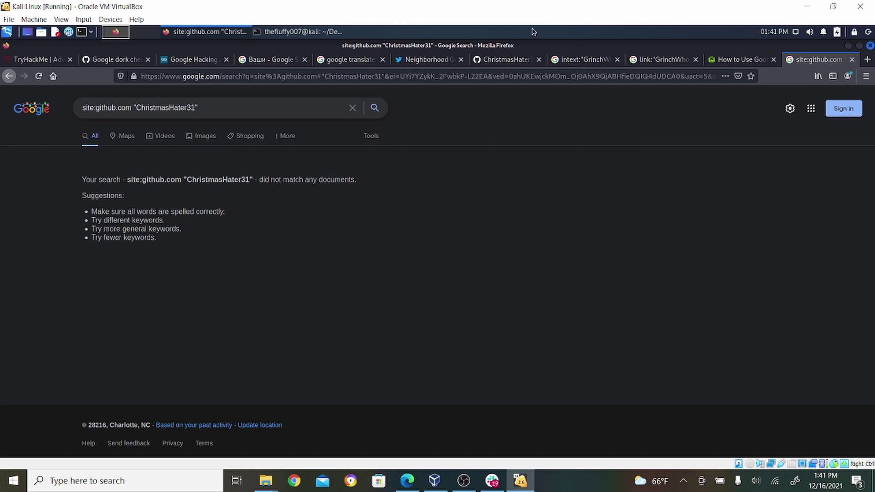
Step: Open the GitHub profile guide from the ChristmasHater31 profile page and view its "Personalizing your profile" article
click(509, 62)
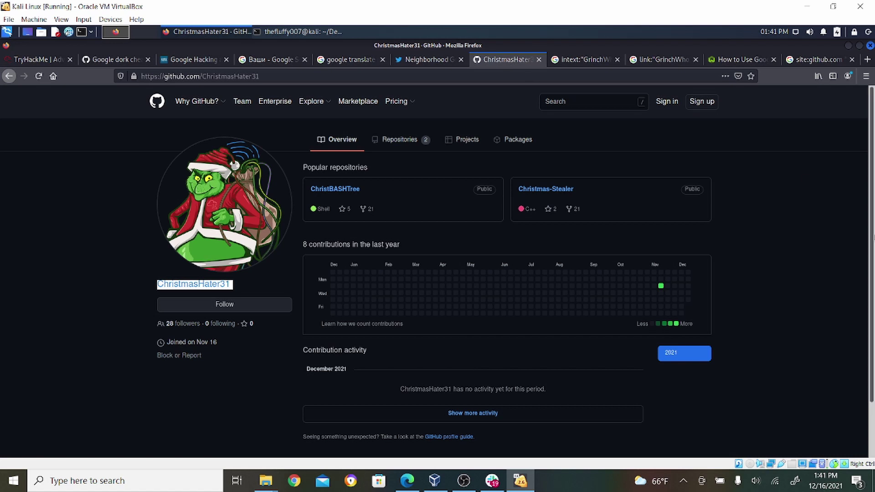
click(454, 437)
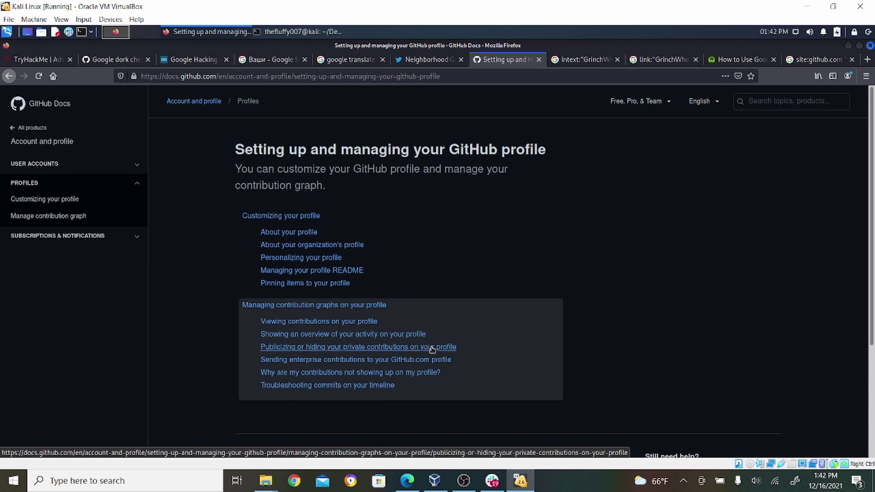
click(314, 262)
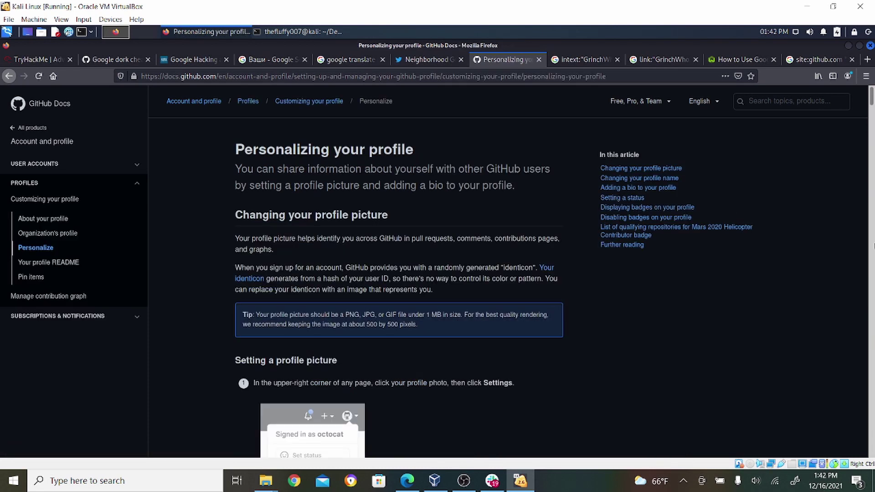
click(9, 77)
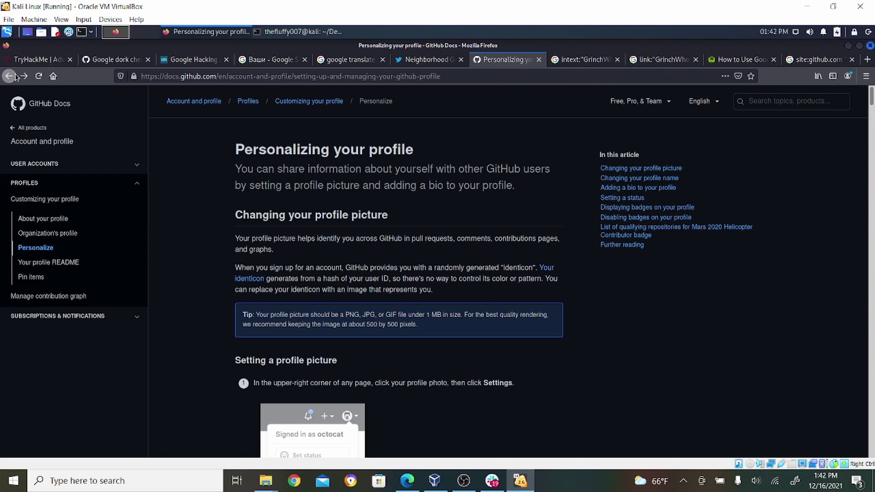
click(10, 76)
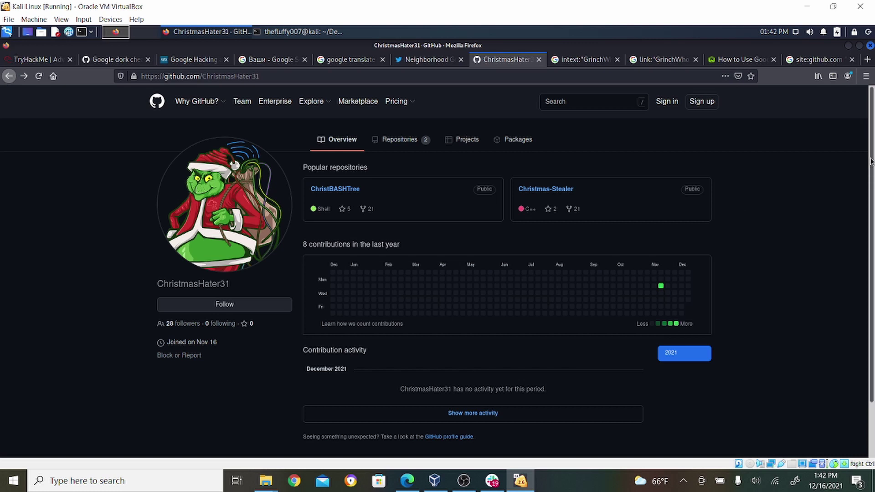
scroll(870, 161, down, 1)
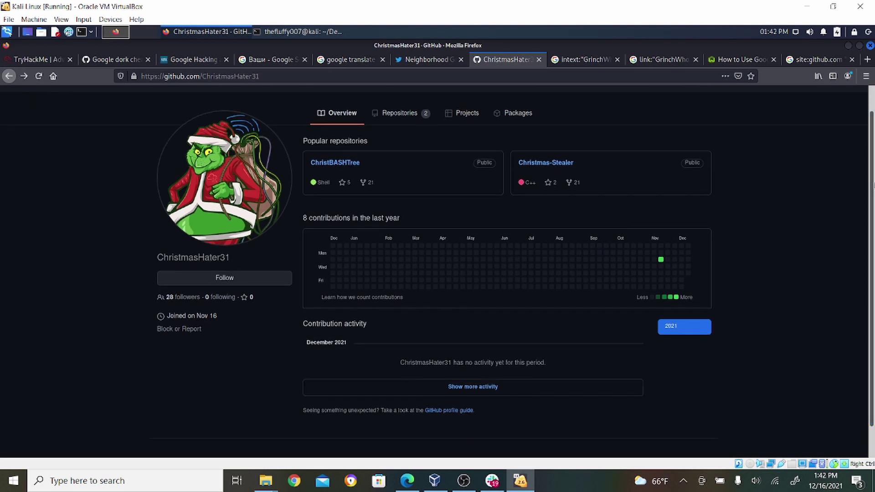
click(456, 387)
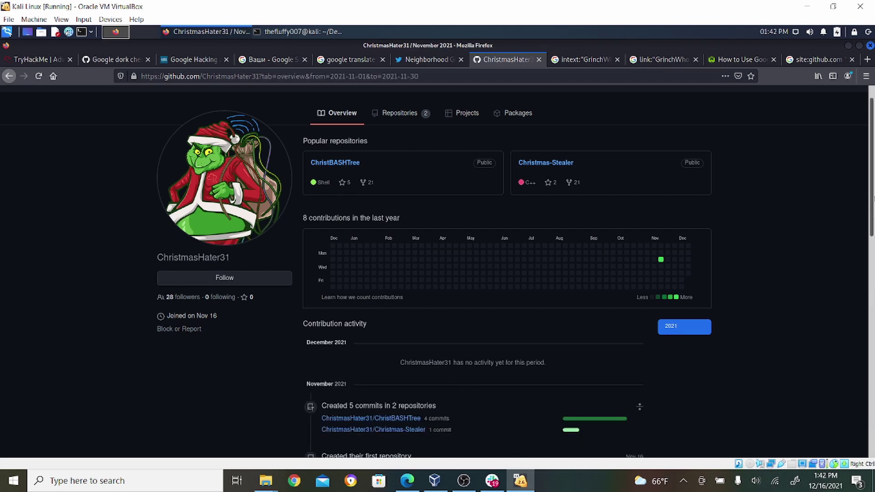
scroll(544, 266, down, 5)
scroll(474, 273, down, 3)
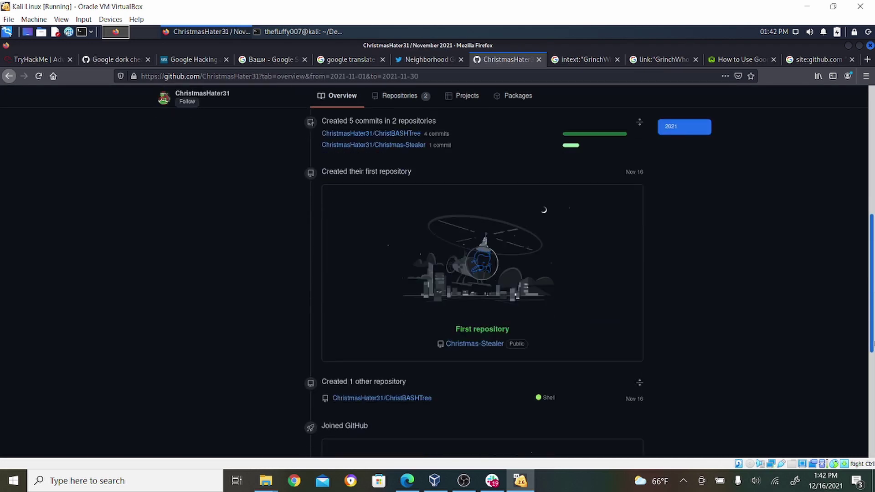
scroll(482, 282, down, 3)
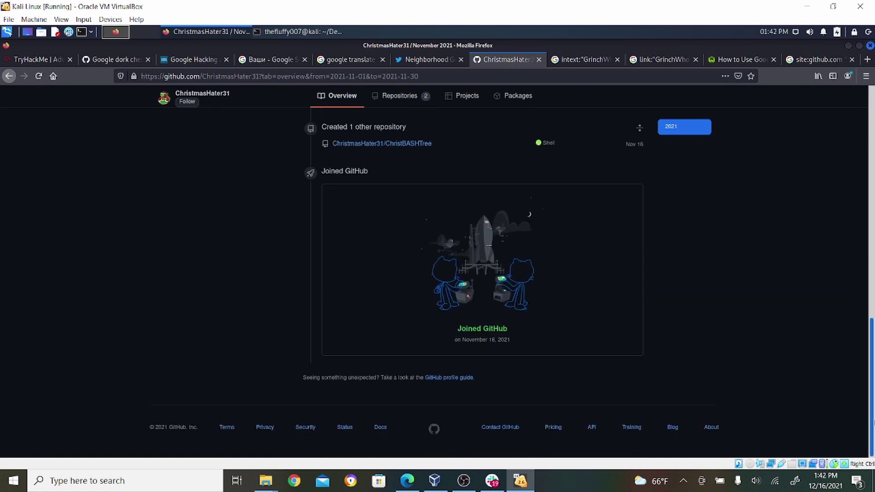
drag(872, 423, 872, 299)
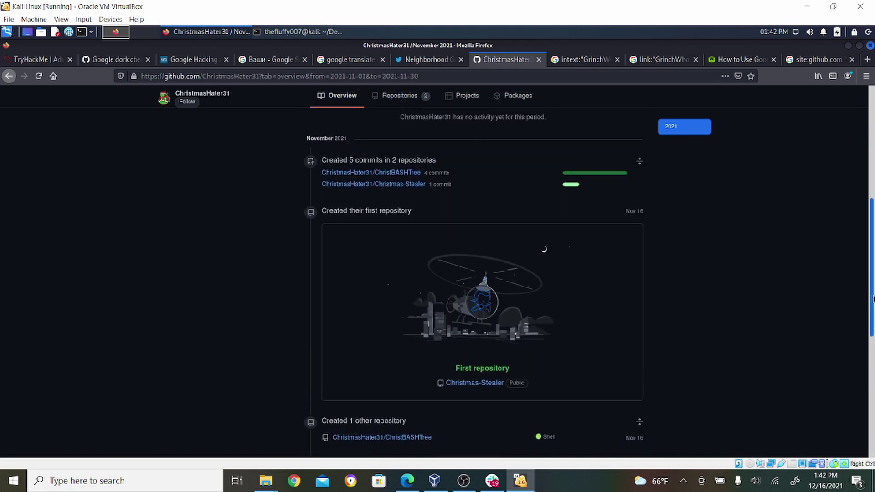
Step: Open ransom.cpp in the Christmas-Stealer repository and read through the start of its code
click(479, 382)
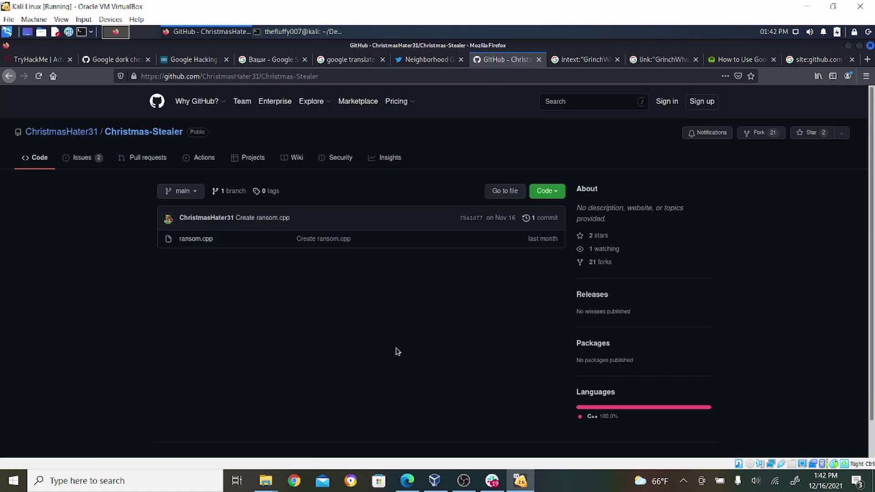
click(197, 240)
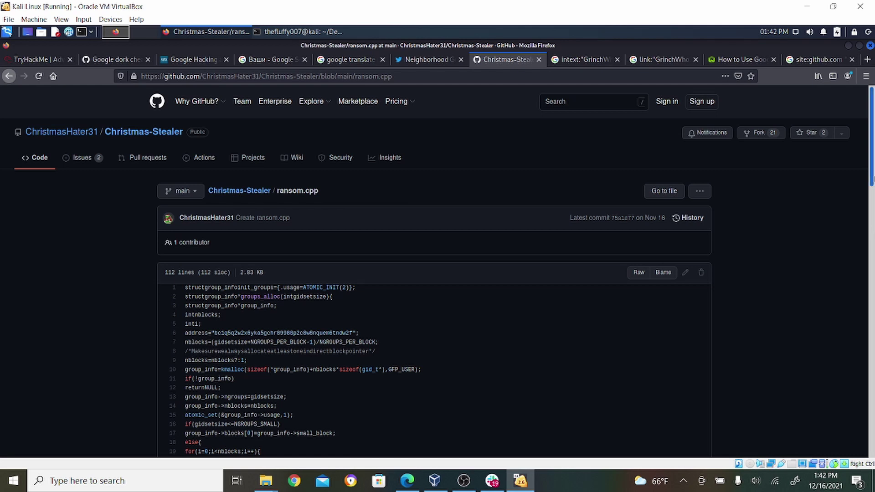
scroll(438, 271, down, 1)
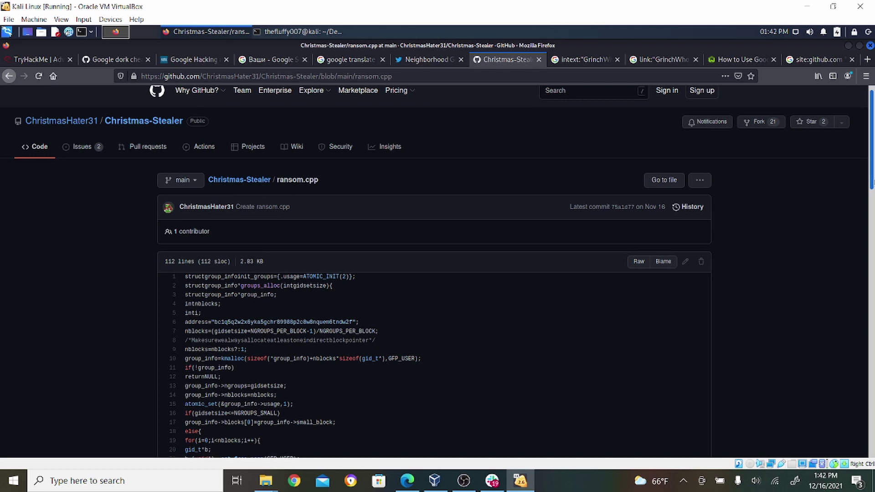
scroll(438, 271, down, 2)
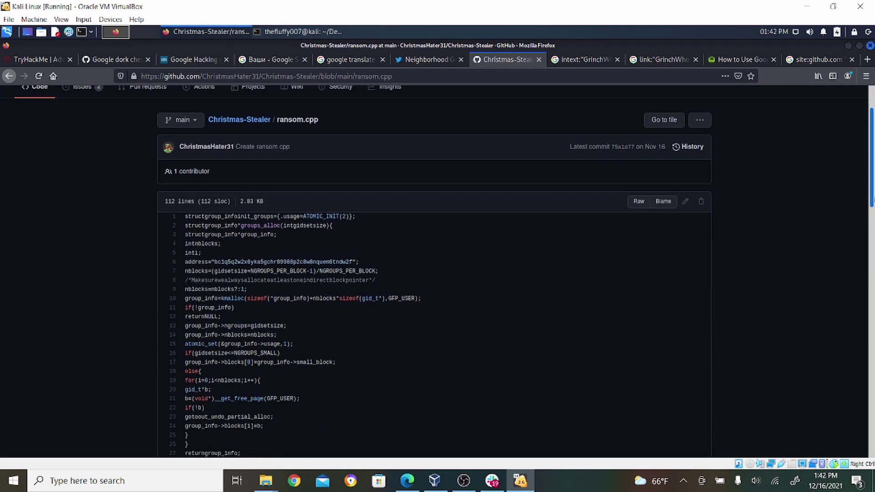
scroll(872, 192, down, 1)
scroll(872, 191, up, 3)
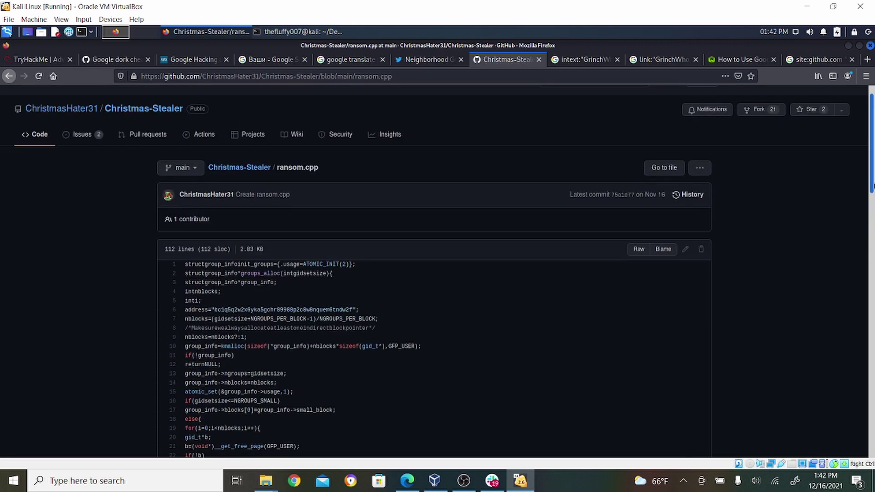
Step: Check the Christmas-Stealer repository's pull requests, Actions page and commit activity graph for clues
click(129, 133)
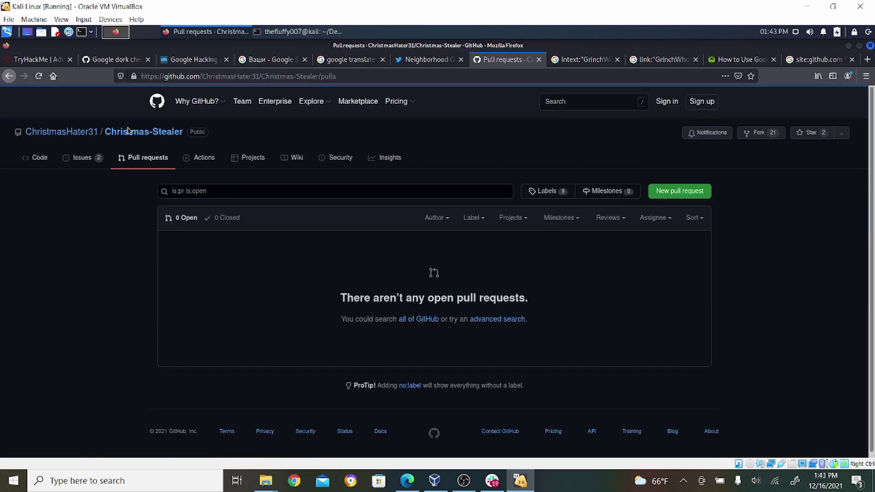
click(219, 160)
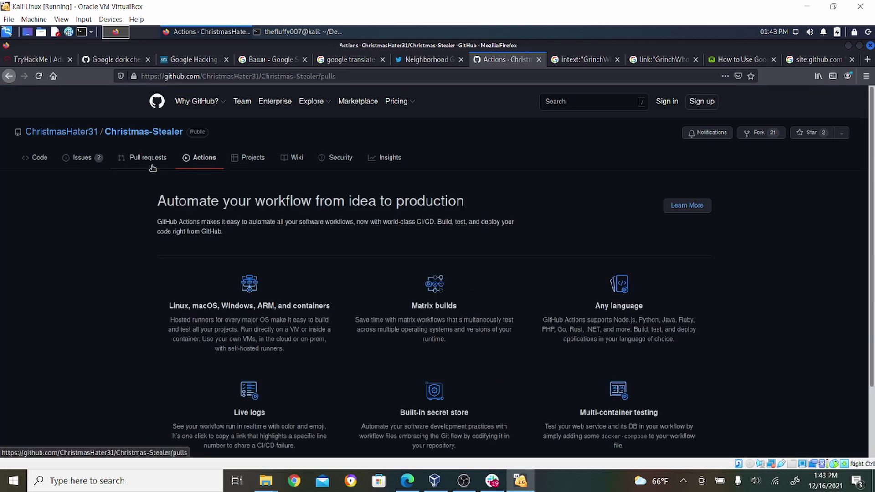
click(152, 164)
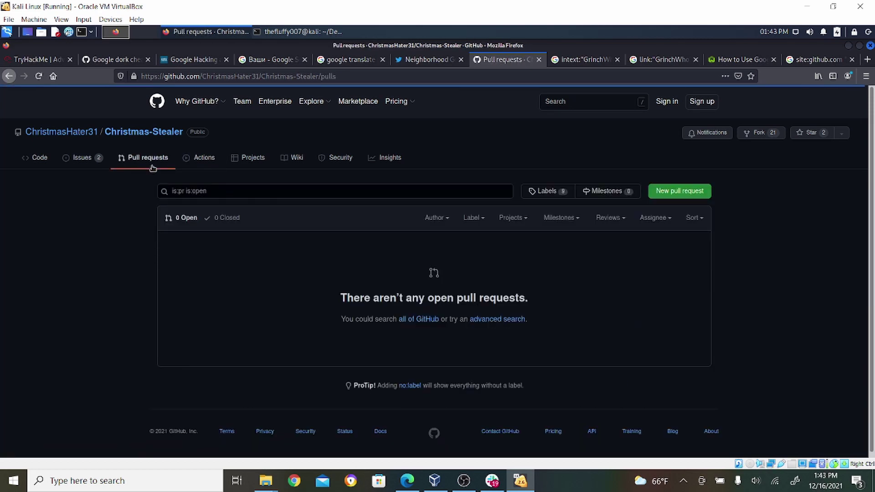
click(392, 158)
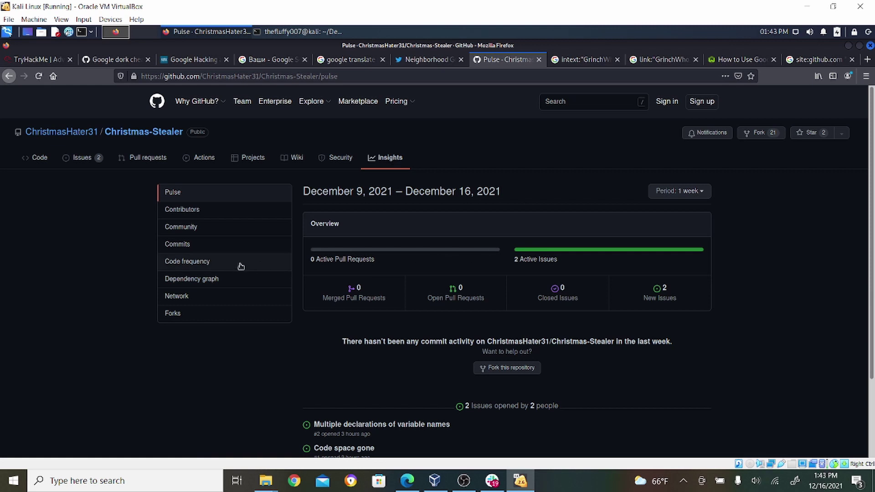
click(208, 244)
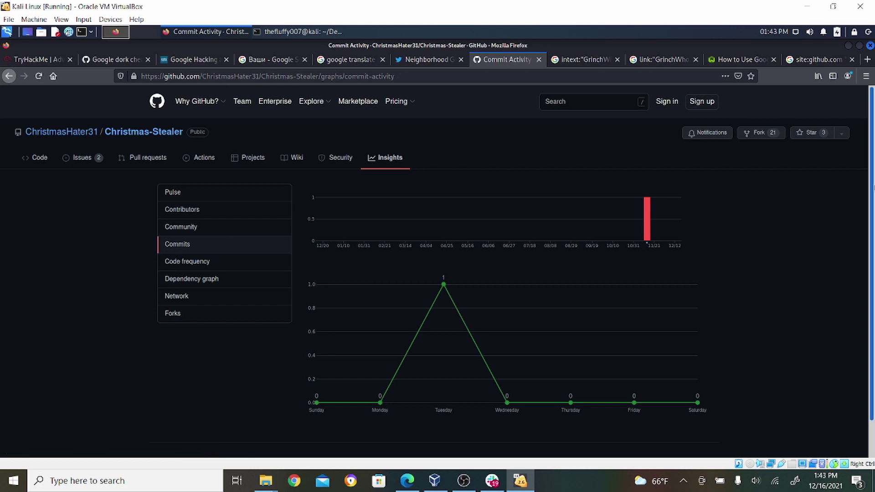
scroll(872, 187, down, 2)
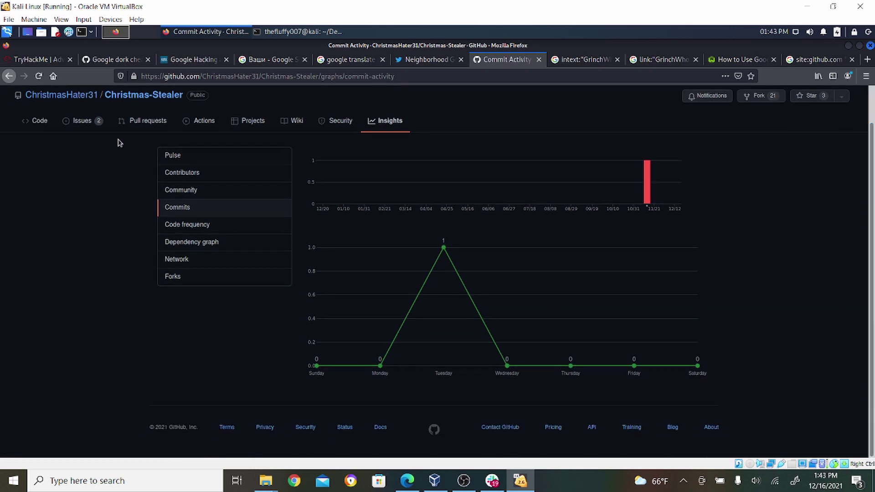
Step: Go back to the ChristmasHater31 profile and examine the commit activity graph of the ChristBASHTree repository
click(75, 96)
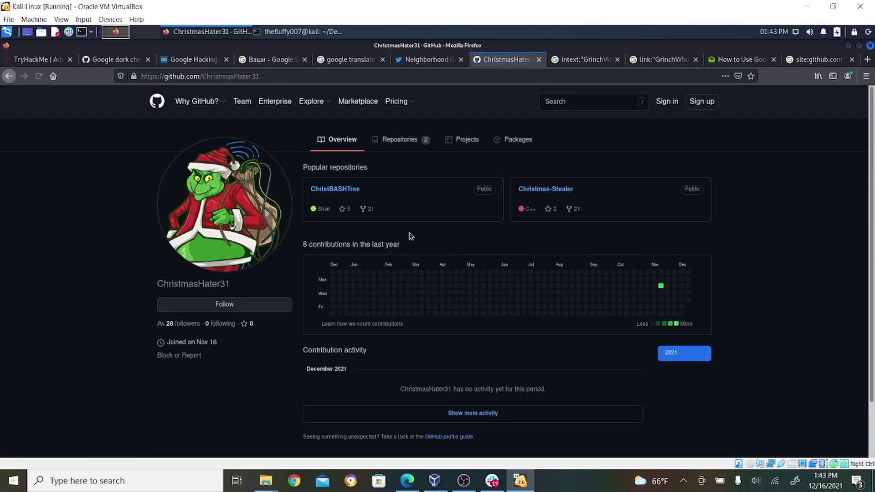
click(340, 192)
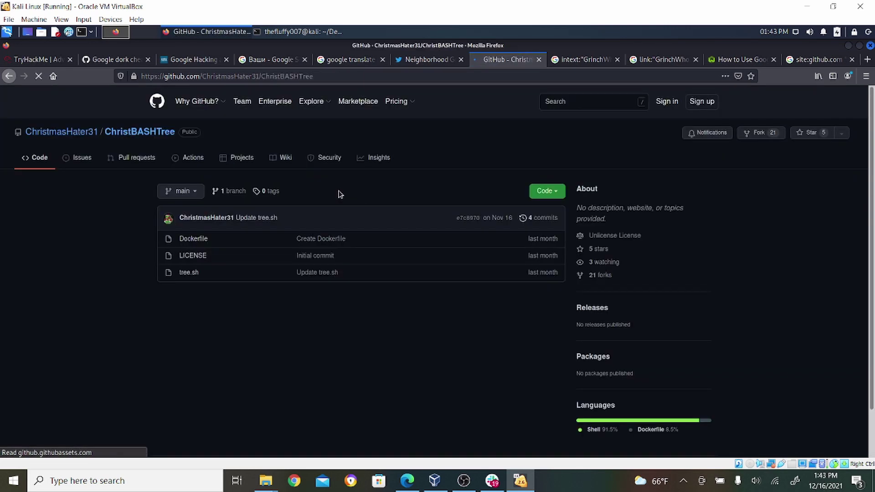
click(380, 160)
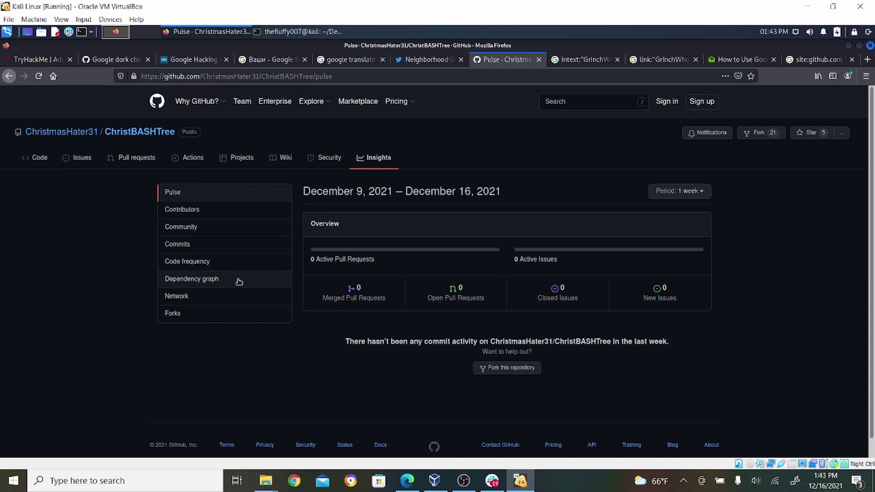
click(204, 243)
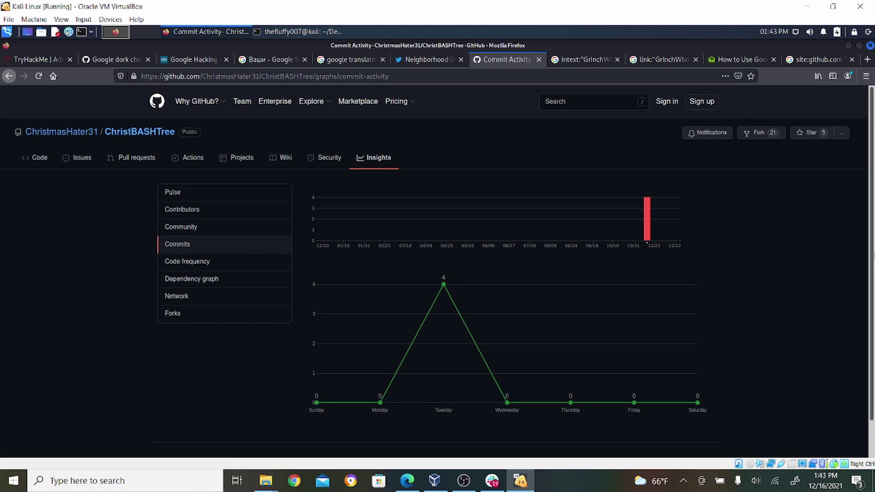
scroll(846, 321, down, 2)
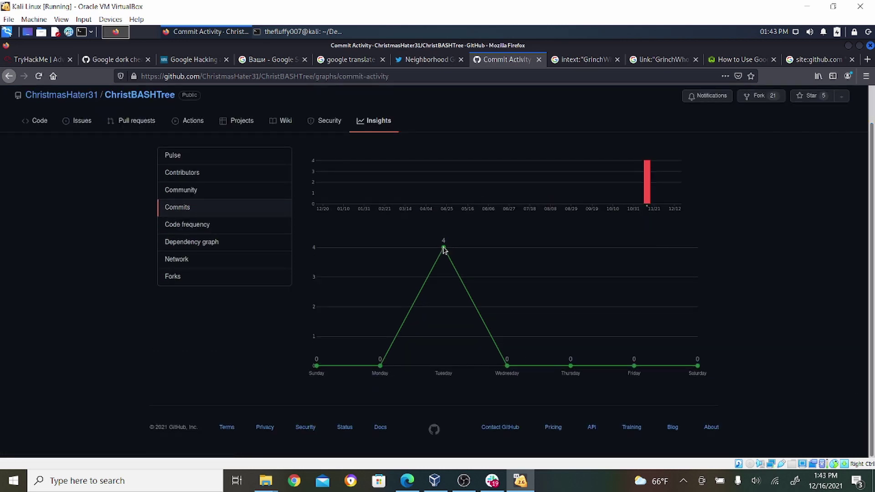
mouse_move(647, 189)
Step: Examine ChristBASHTree's code frequency, contributors, community profile and forks insights for leads
click(219, 229)
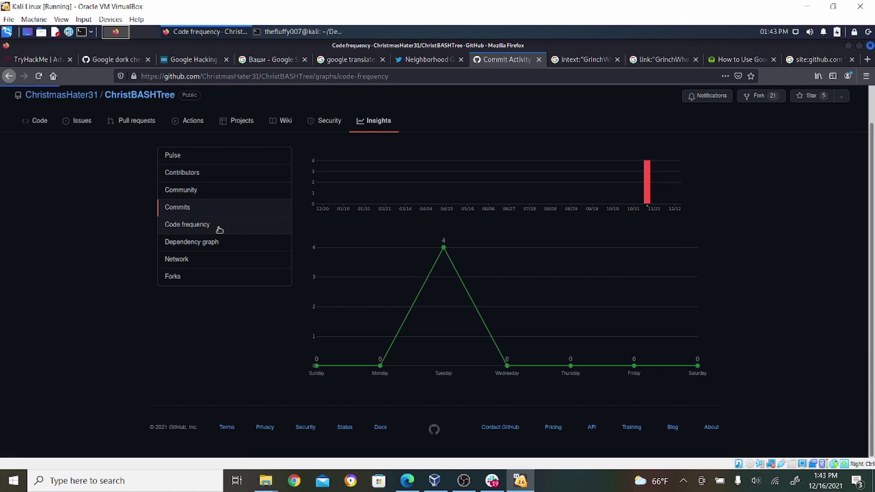
click(205, 190)
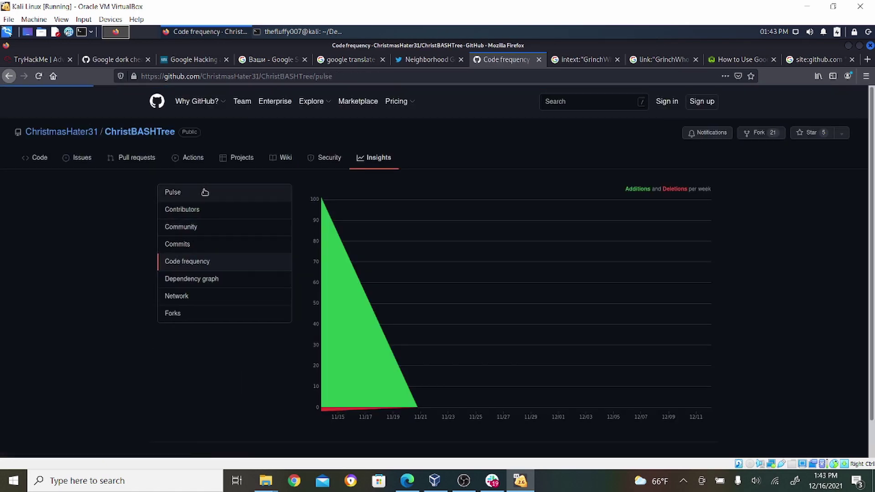
click(209, 215)
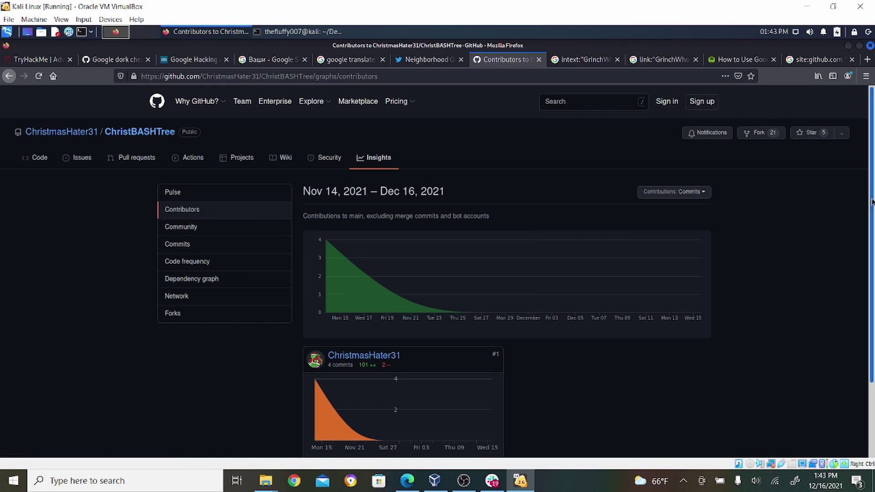
drag(872, 203, 872, 259)
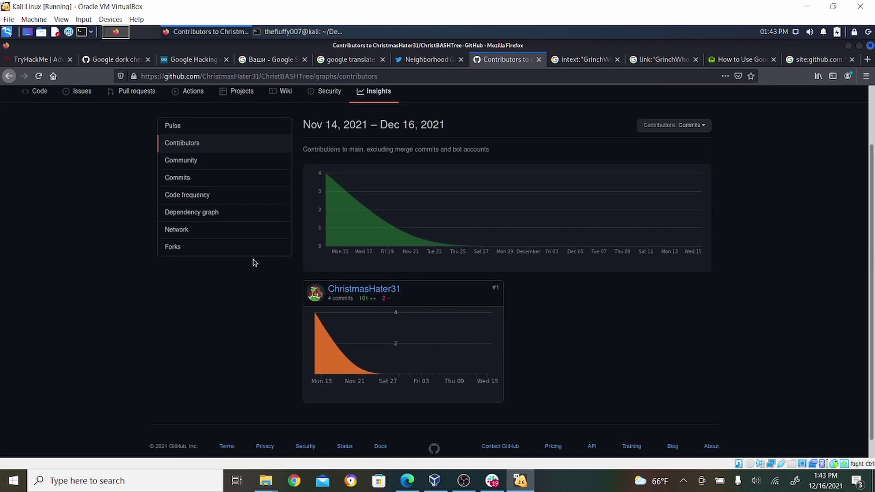
click(209, 163)
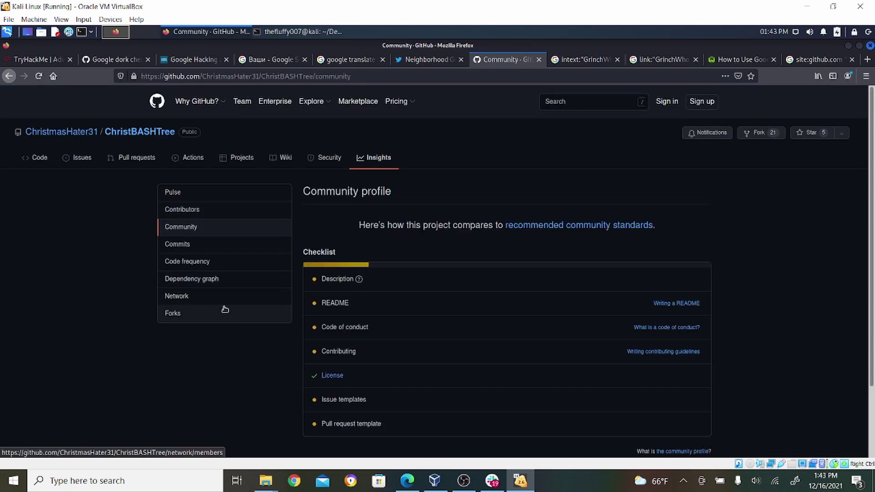
mouse_move(867, 250)
mouse_down()
mouse_move(868, 337)
mouse_move(867, 258)
mouse_up()
click(177, 305)
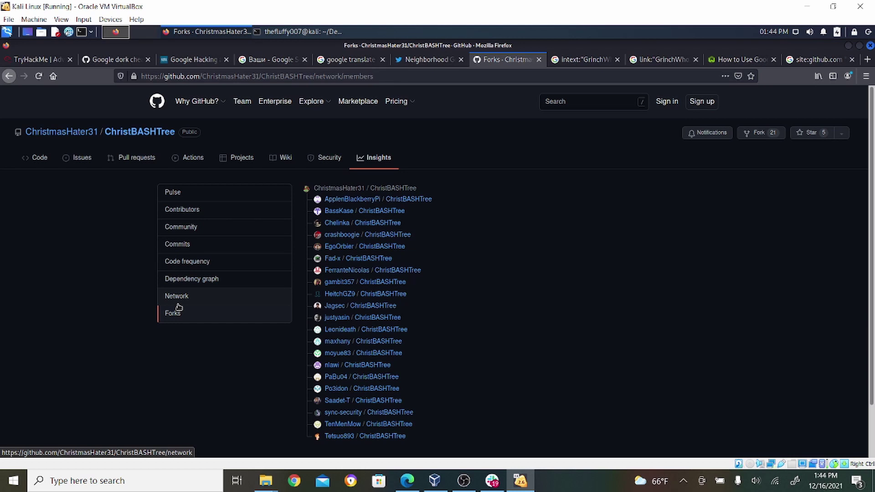
scroll(872, 304, down, 2)
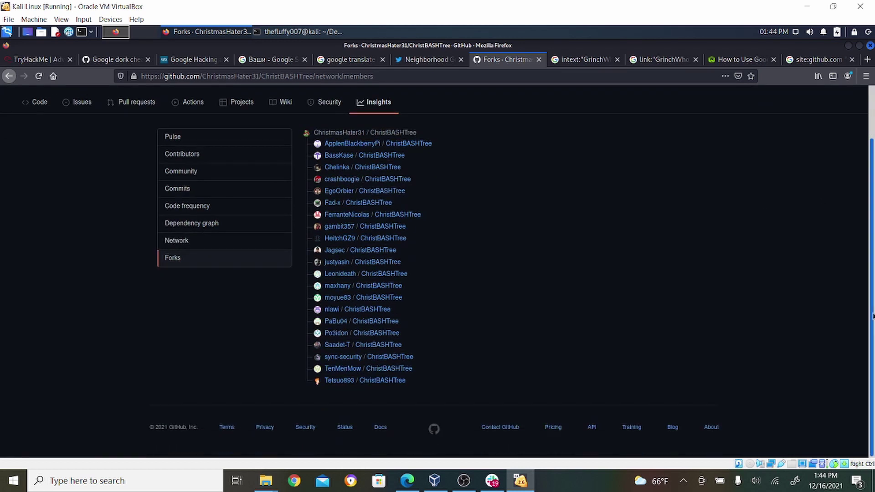
scroll(872, 301, up, 2)
Step: Open the latest commit, Update tree.sh, from the ChristBASHTree network graph and recheck its place in the graph
click(202, 296)
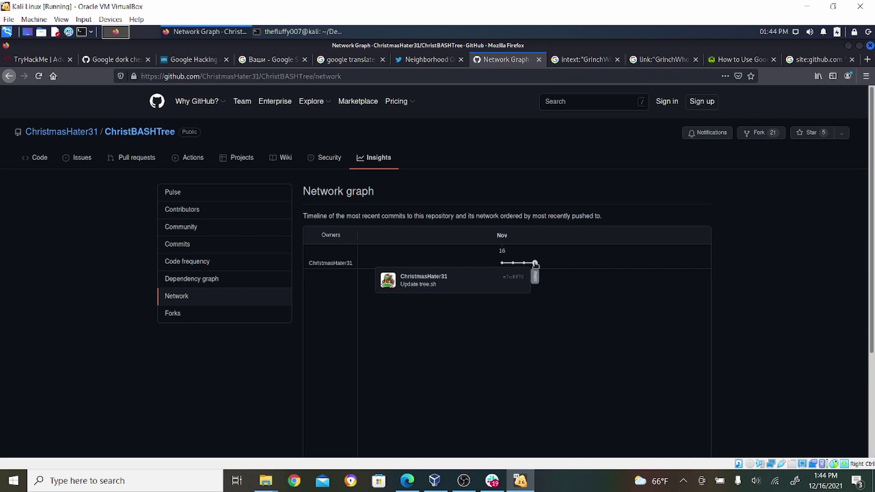
click(535, 263)
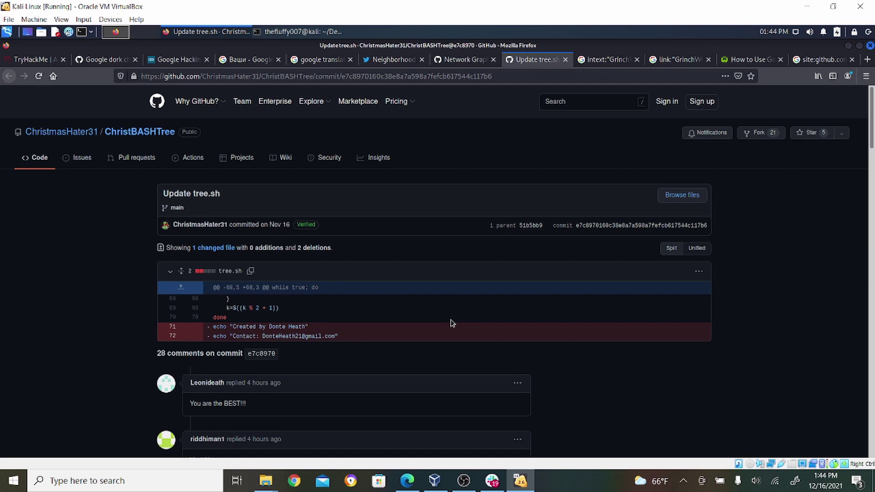
click(463, 62)
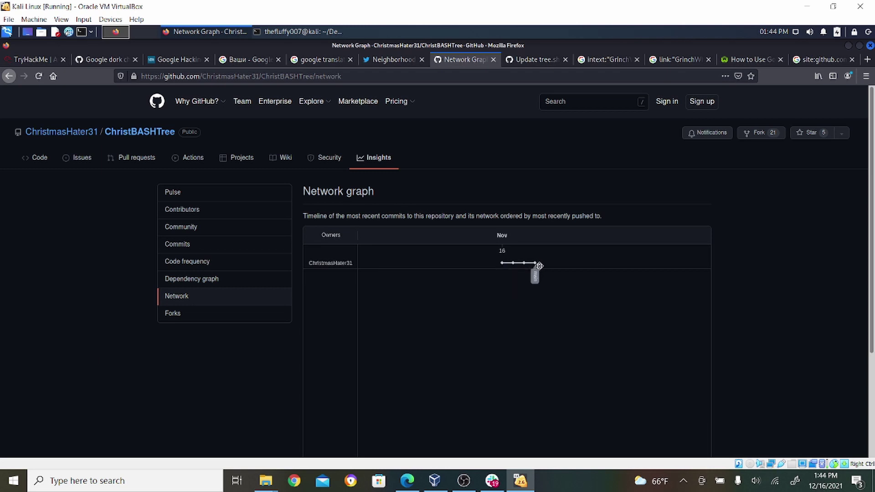
Step: Return to the Update tree.sh commit and select the contact email in the deleted lines of the diff
click(534, 62)
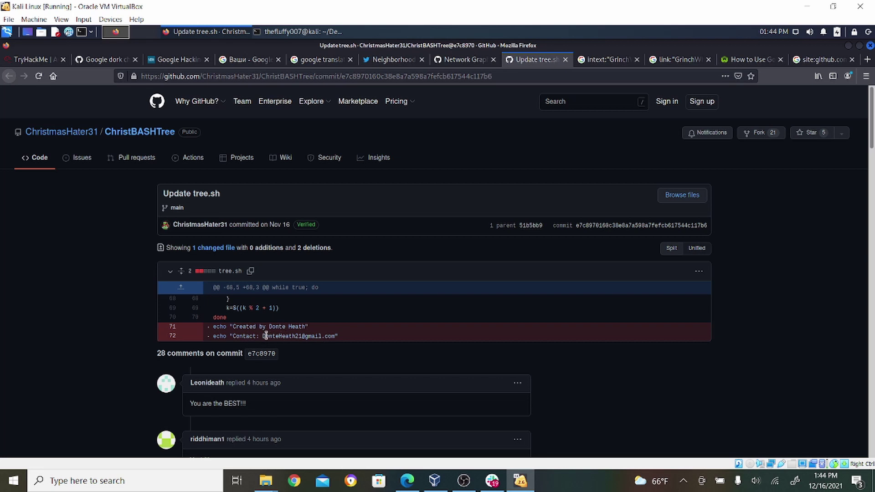
drag(263, 336, 329, 339)
click(280, 335)
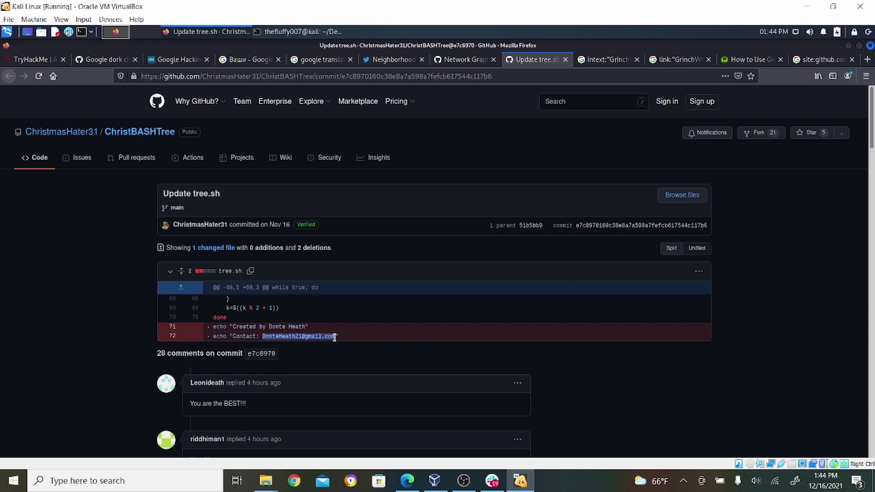
Step: Try to submit the contact email copied from the Update tree.sh commit as the TryHackMe answer for the operator's personal email
right_click(321, 338)
click(329, 344)
click(38, 61)
click(256, 323)
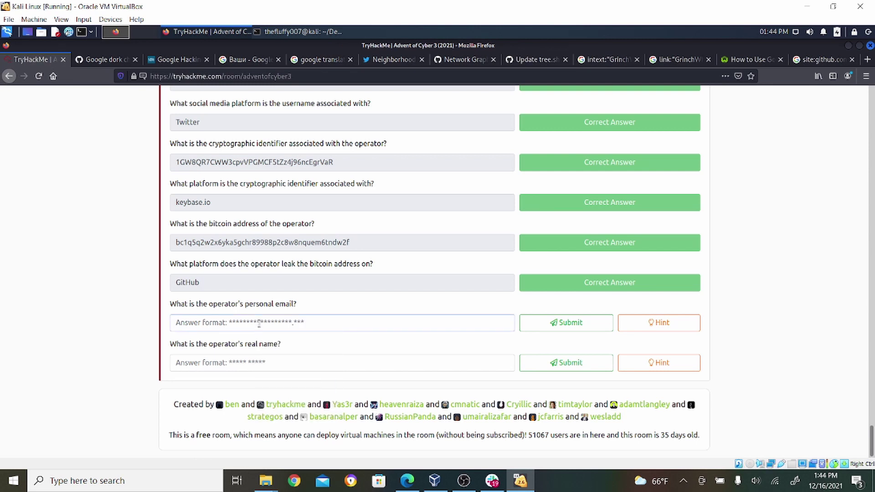
right_click(259, 324)
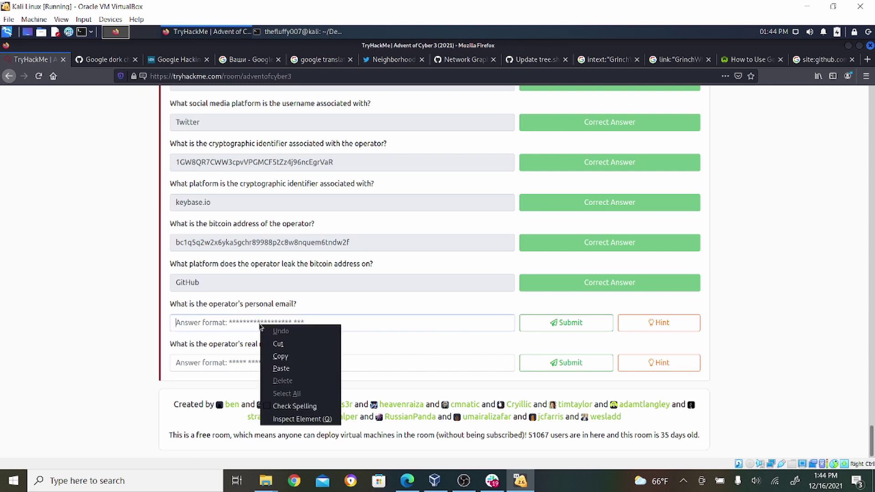
click(282, 369)
click(548, 325)
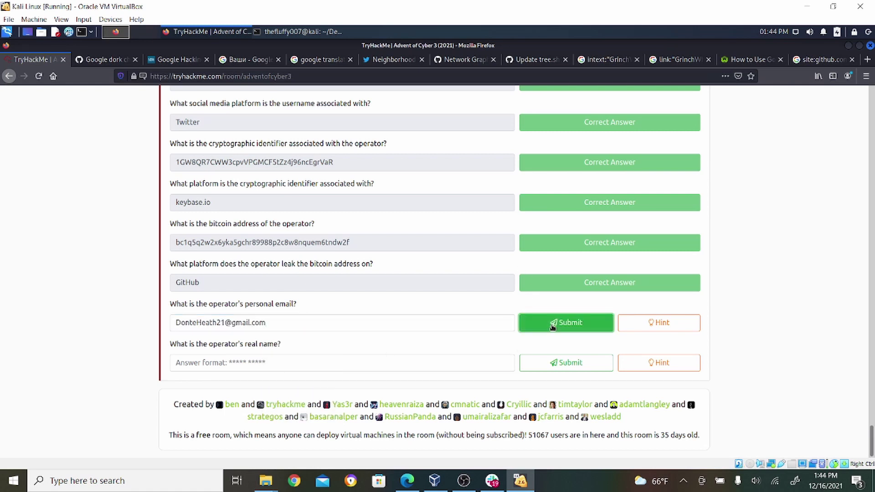
Step: Reload the Advent of Cyber 3 room and reopen the unanswered questions of the Day 16 OSINT task, Ransomware Madness
click(39, 76)
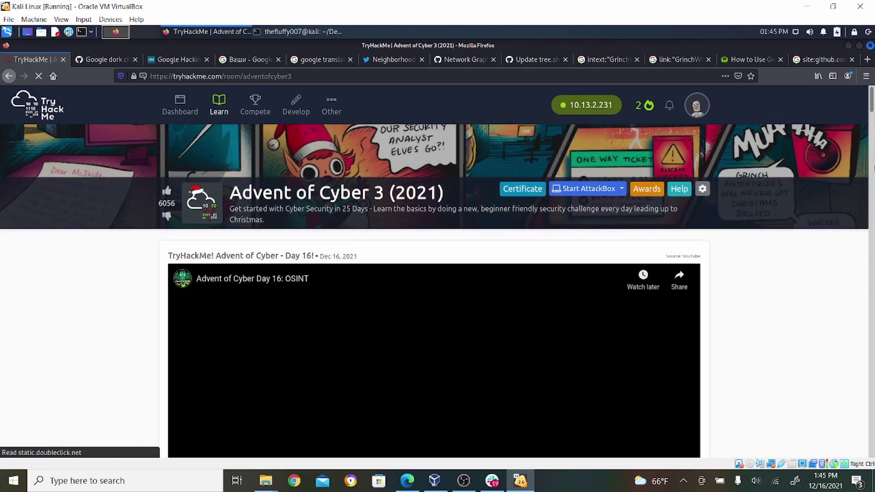
drag(871, 98, 871, 444)
click(449, 378)
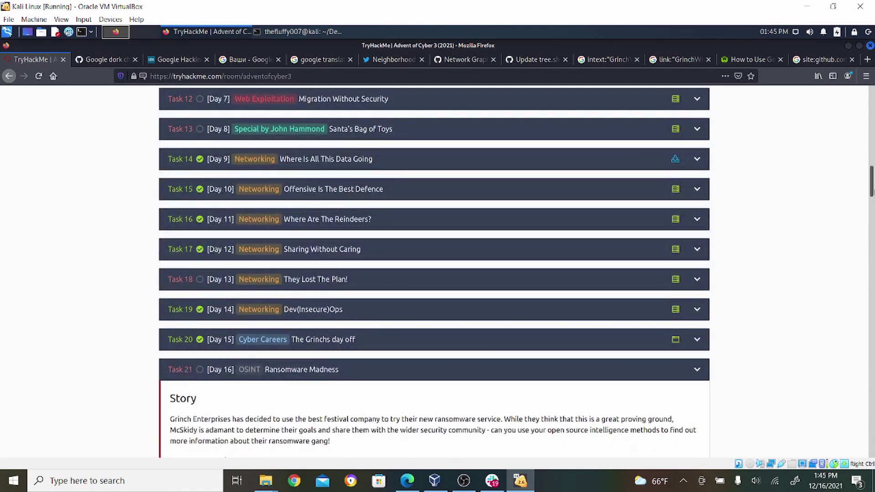
scroll(287, 153, down, 20)
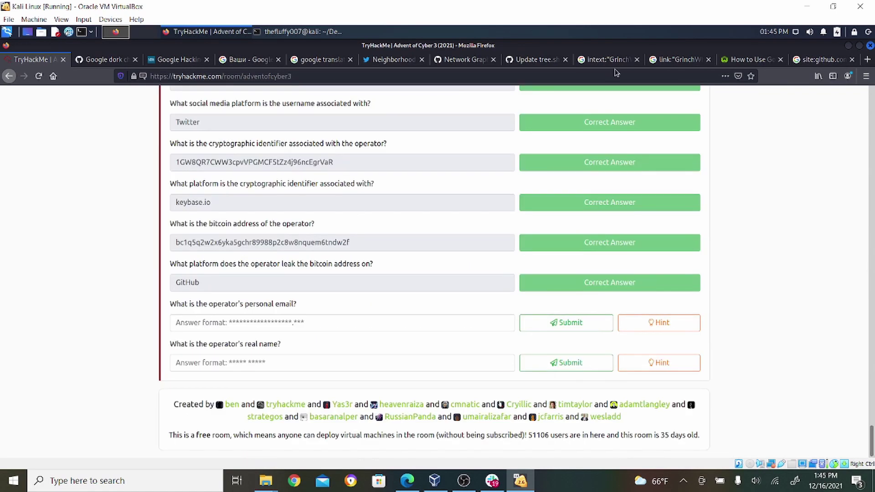
Step: Copy the contact email from the commit diff again and submit it for the operator's personal email question
click(537, 59)
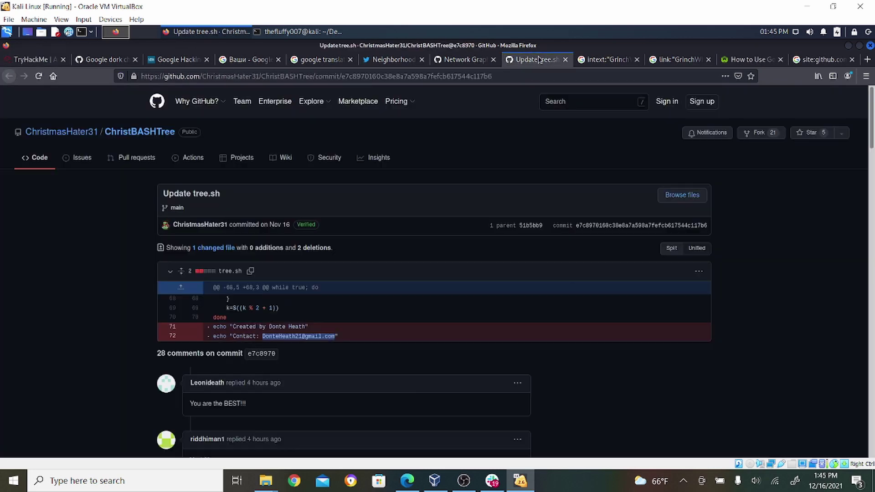
right_click(300, 337)
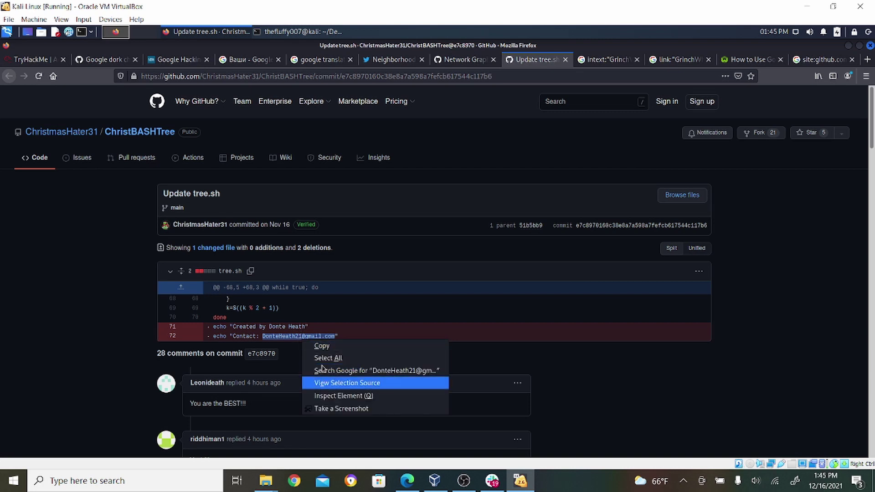
click(321, 348)
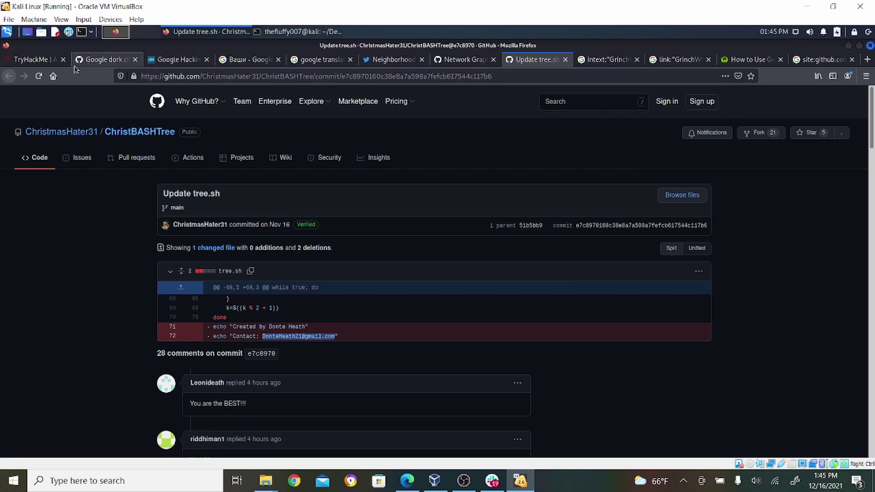
click(31, 60)
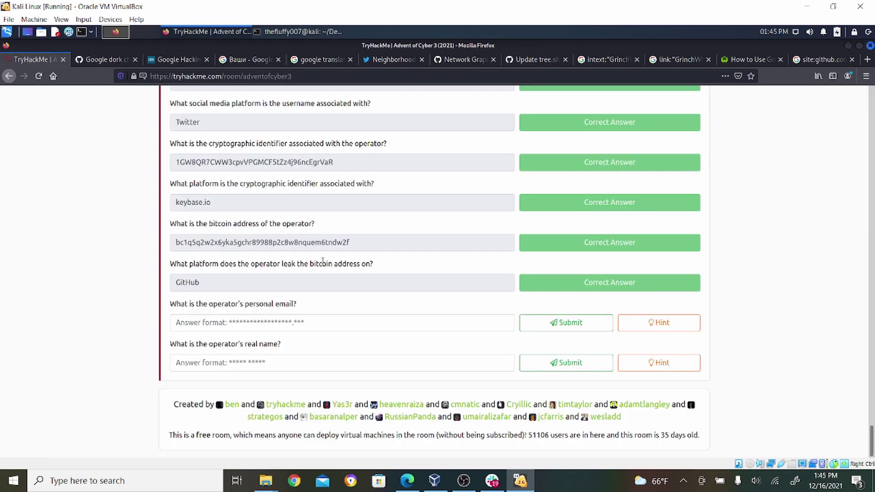
right_click(294, 321)
click(331, 365)
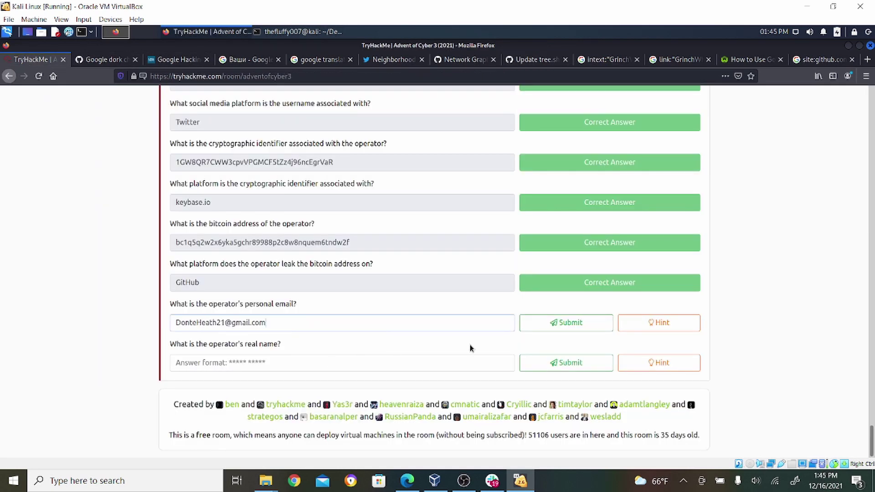
click(552, 322)
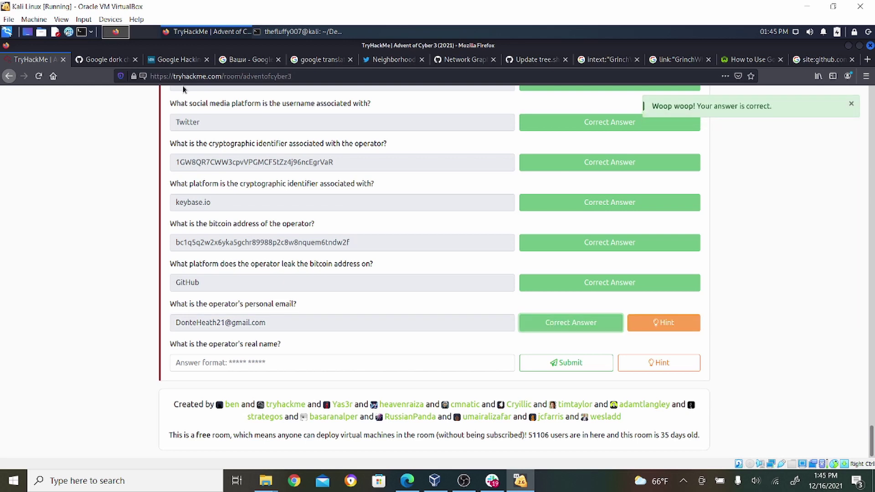
Step: Copy the creator's name from the deleted "Created by" line in the commit and submit it as the operator's real name
click(452, 63)
click(510, 63)
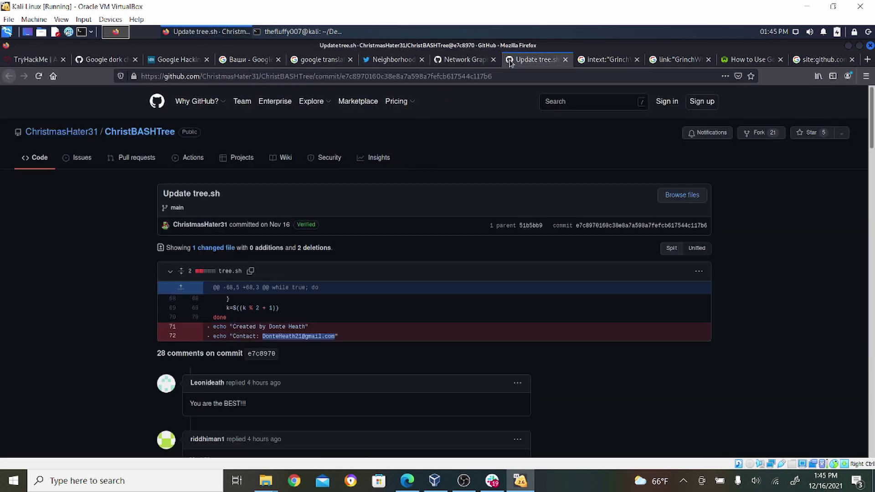
click(270, 326)
drag(270, 326, 307, 326)
right_click(286, 327)
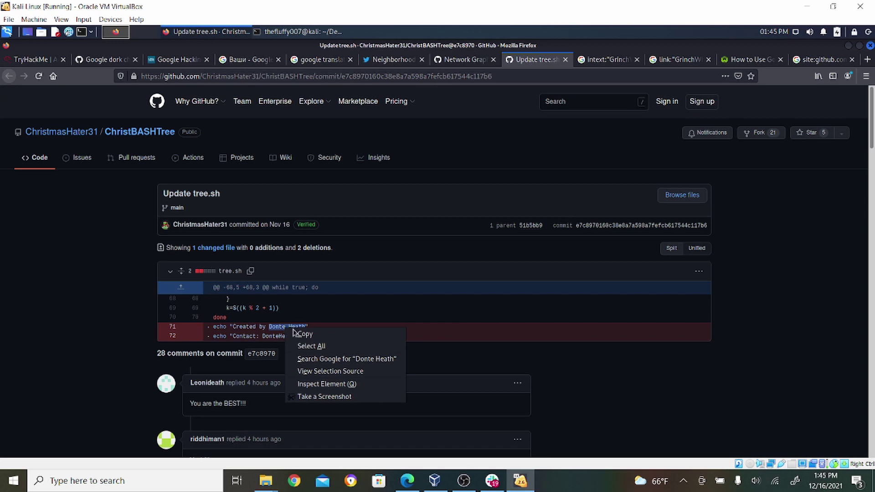
click(294, 333)
click(45, 60)
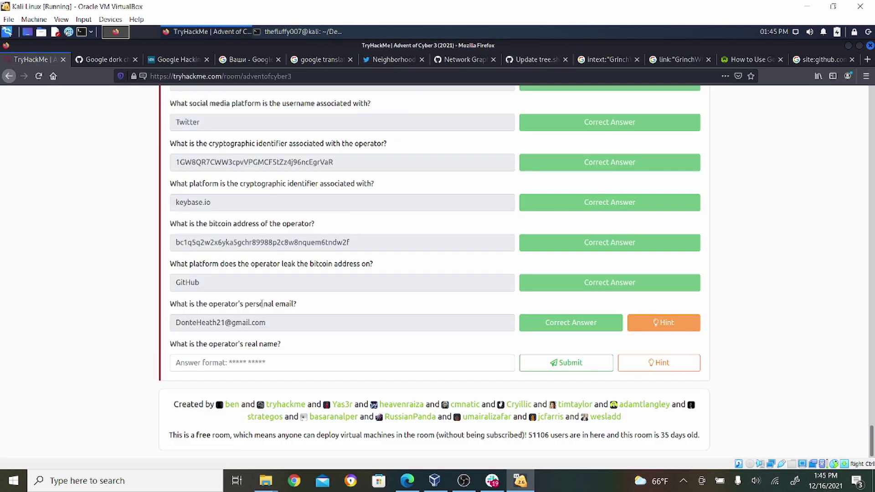
click(257, 358)
right_click(258, 359)
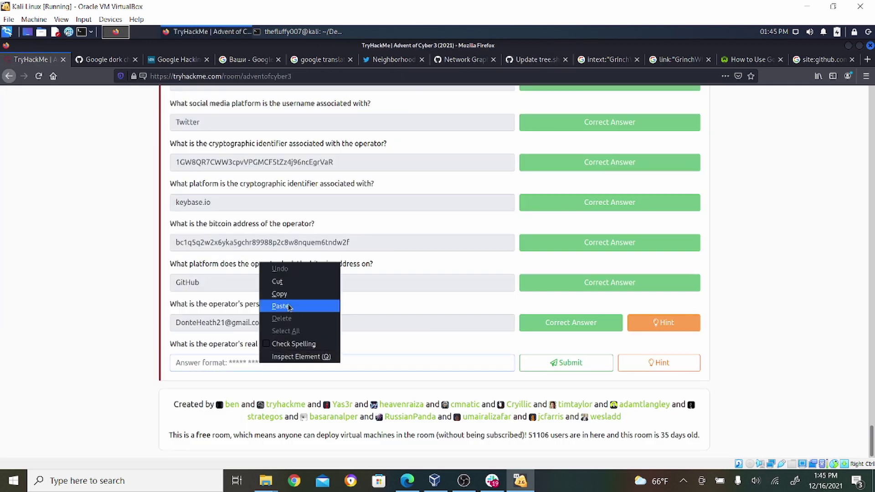
click(290, 310)
click(571, 363)
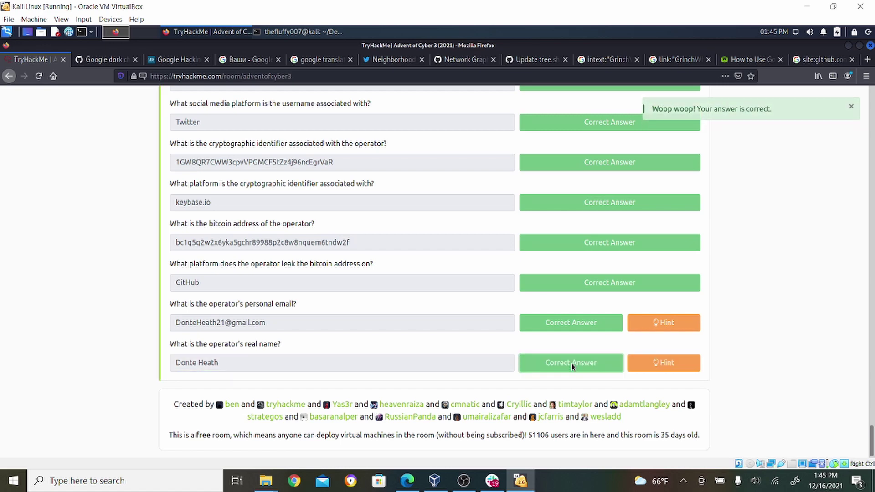
Step: Review the deleted lines of the Update tree.sh commit and read through the comments below the diff
click(528, 62)
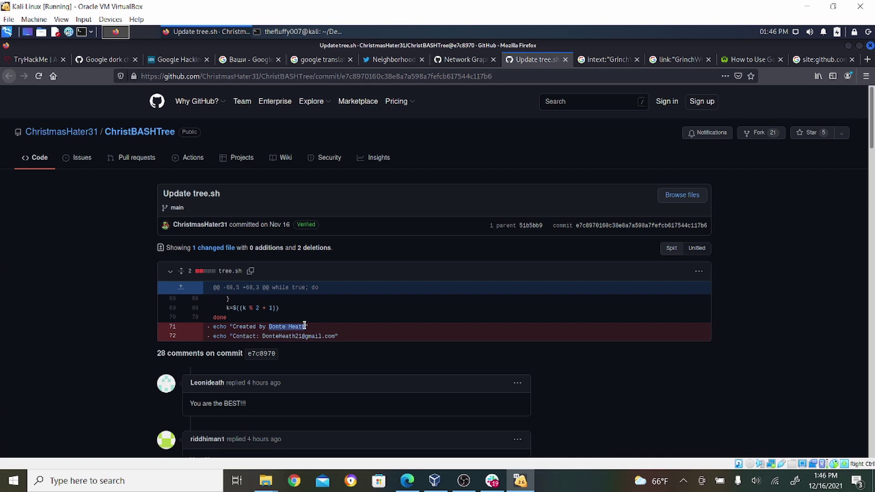
click(285, 336)
scroll(605, 302, down, 1)
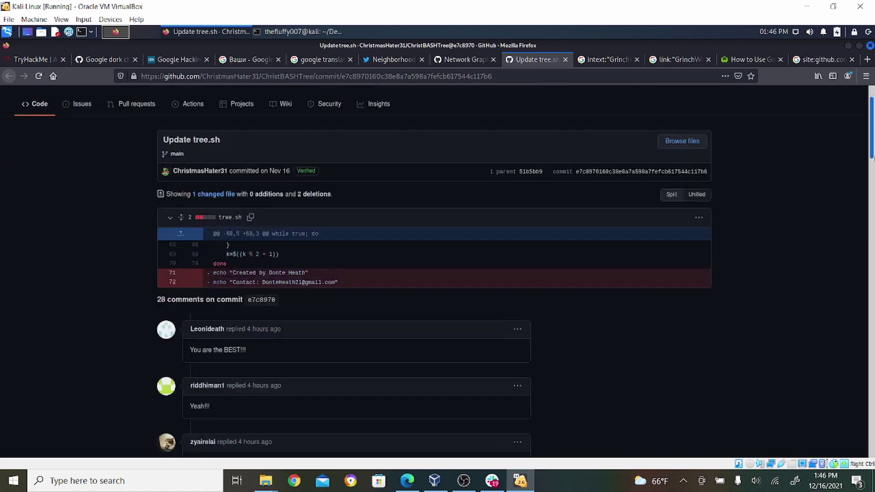
scroll(433, 274, down, 3)
drag(873, 169, 872, 192)
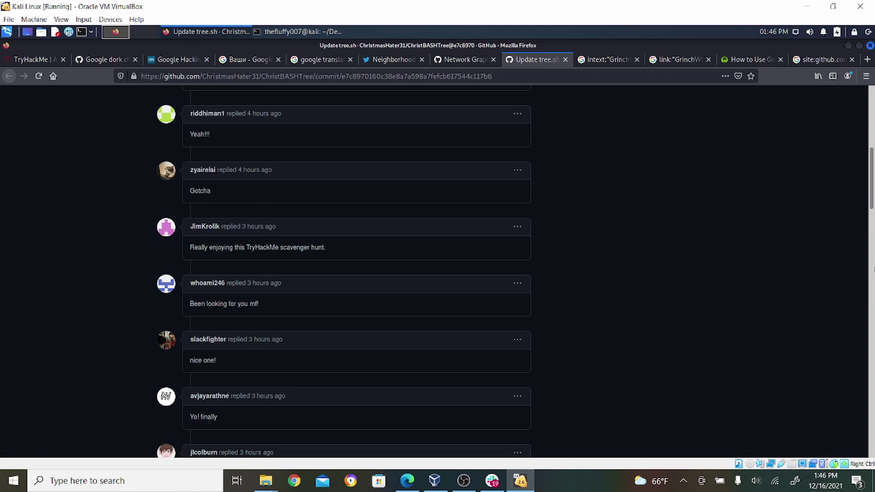
drag(872, 193, 873, 138)
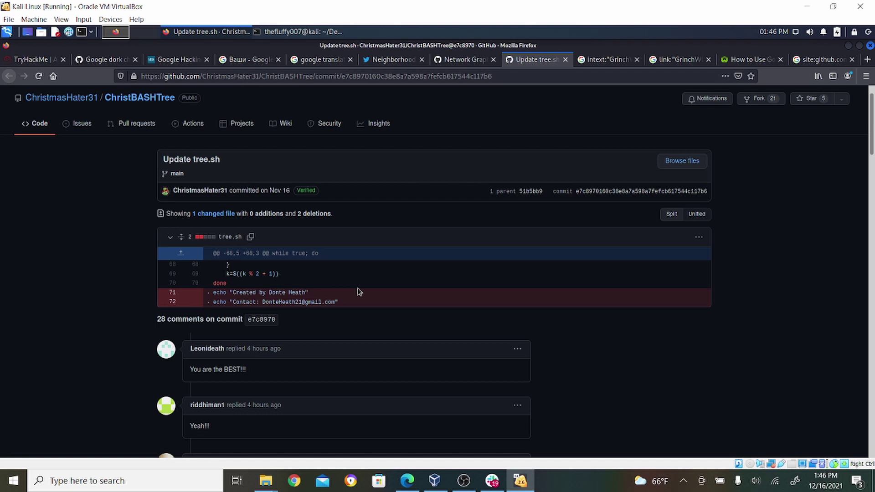
Step: Retrace the route to the commit through ChristBASHTree's commit activity and network graphs, ending on the Update tree.sh diff
click(460, 63)
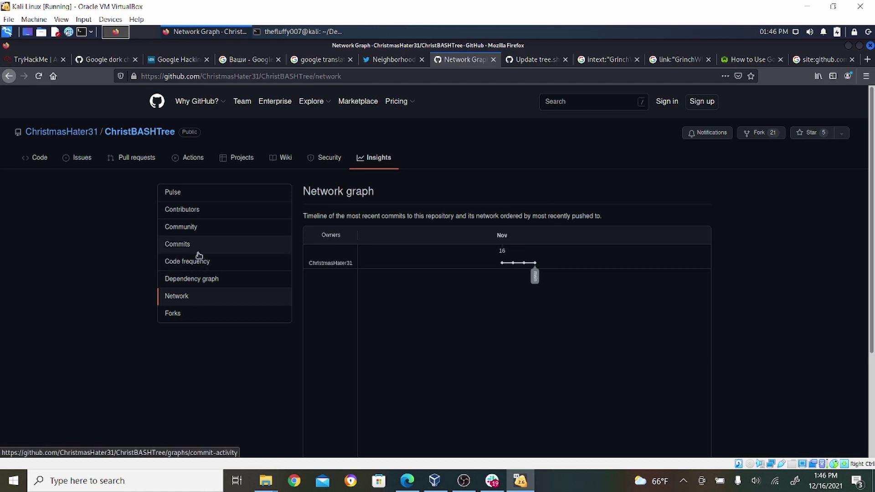
click(539, 60)
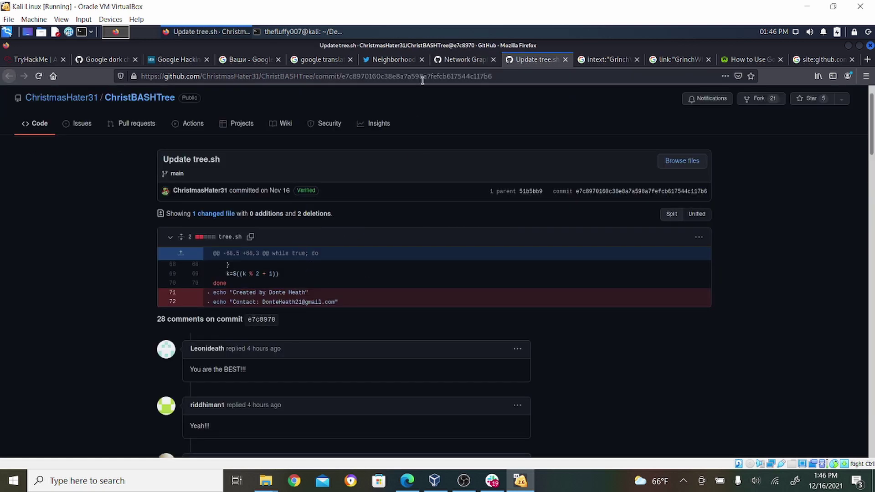
click(447, 69)
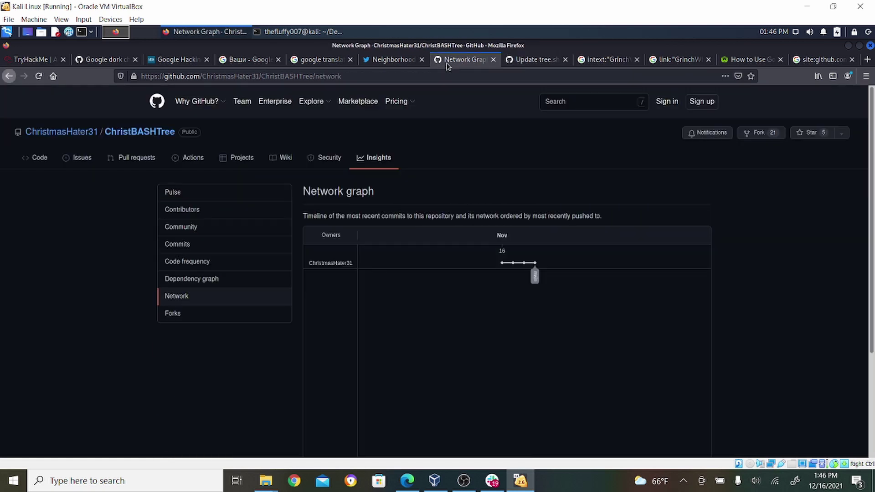
click(221, 244)
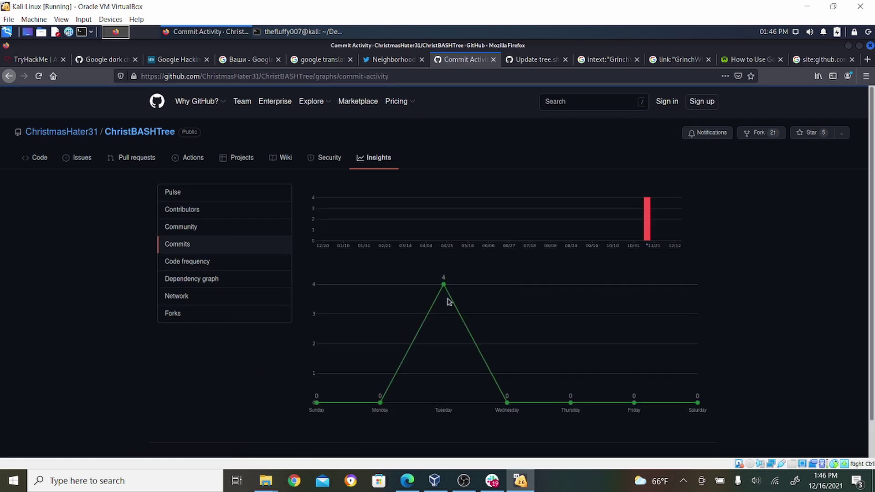
click(210, 296)
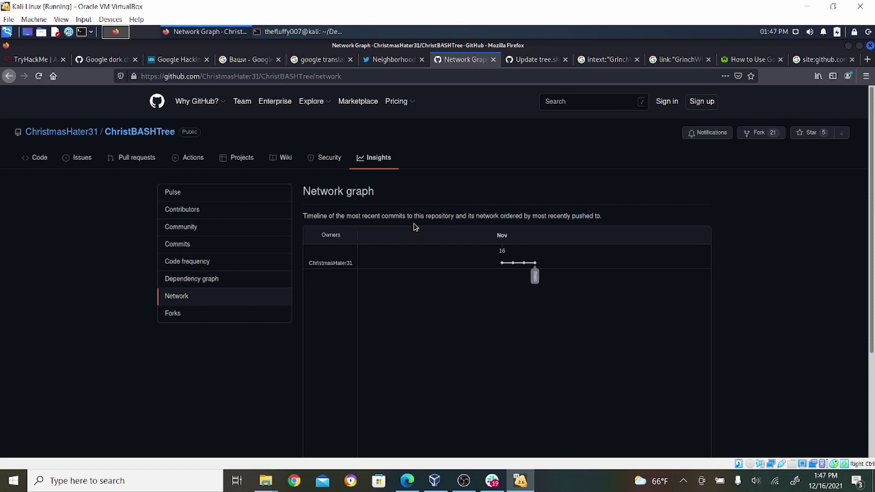
mouse_move(535, 265)
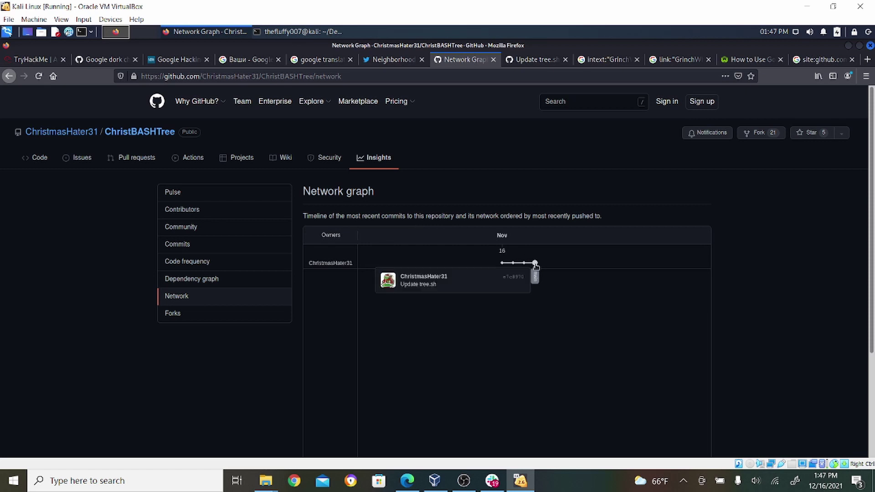
click(521, 63)
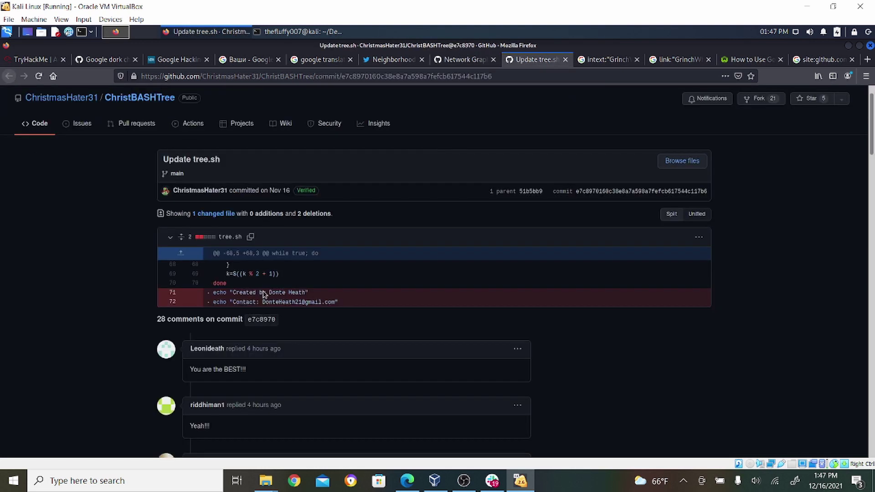